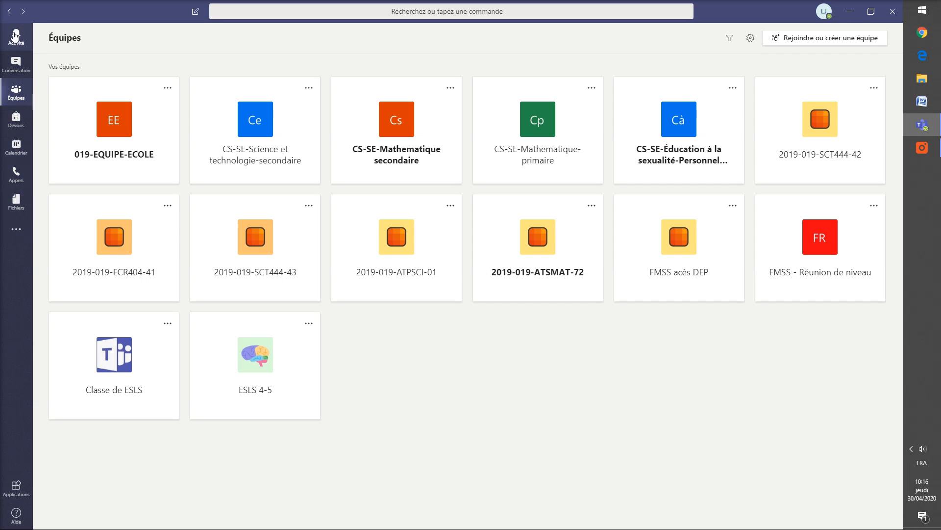
# Step: Browse the activity feed, chat, assignments and calendar, then look into the 2019-019-SCT444-42 team
pyautogui.click(16, 39)
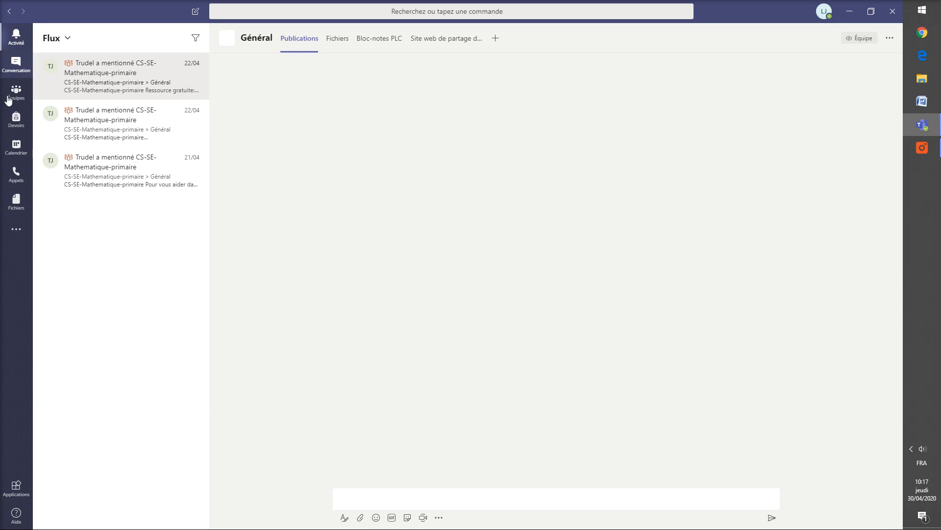
pyautogui.click(14, 69)
pyautogui.click(16, 119)
pyautogui.click(16, 147)
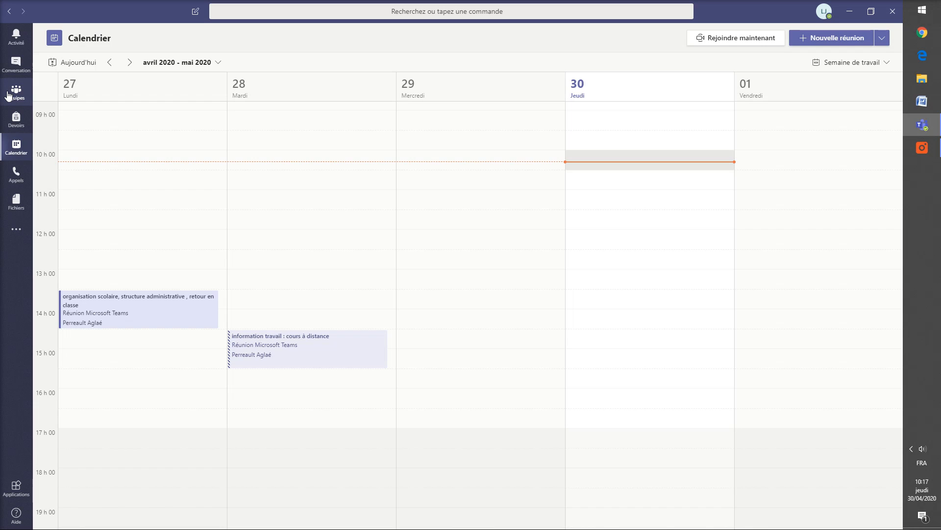
pyautogui.click(17, 97)
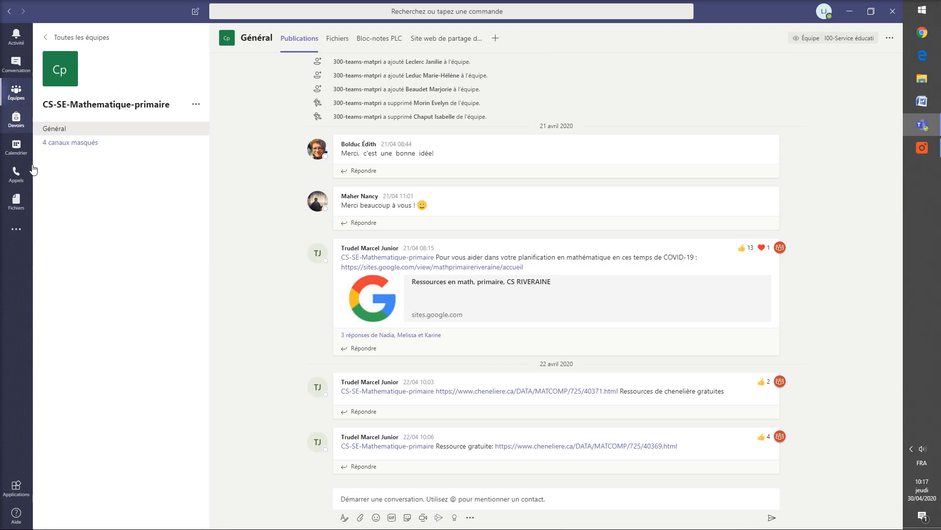
pyautogui.moveTo(749, 203)
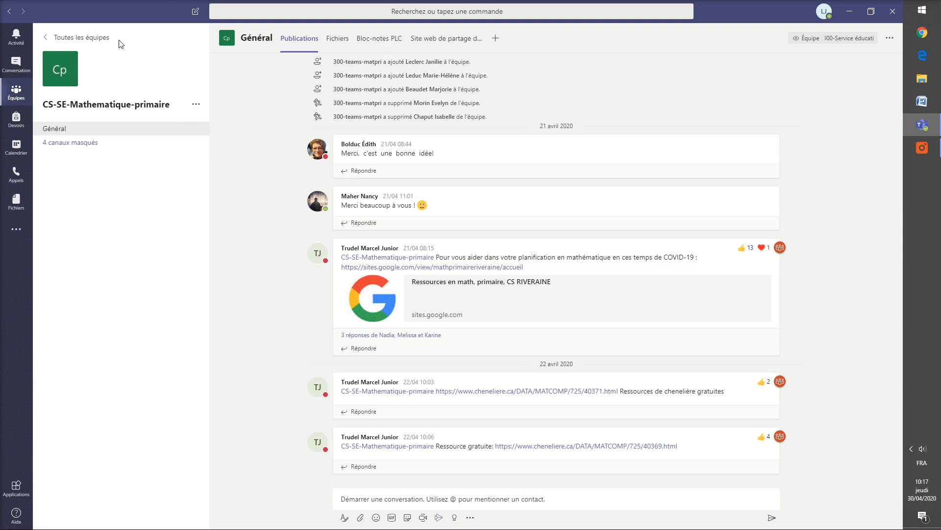
pyautogui.click(78, 39)
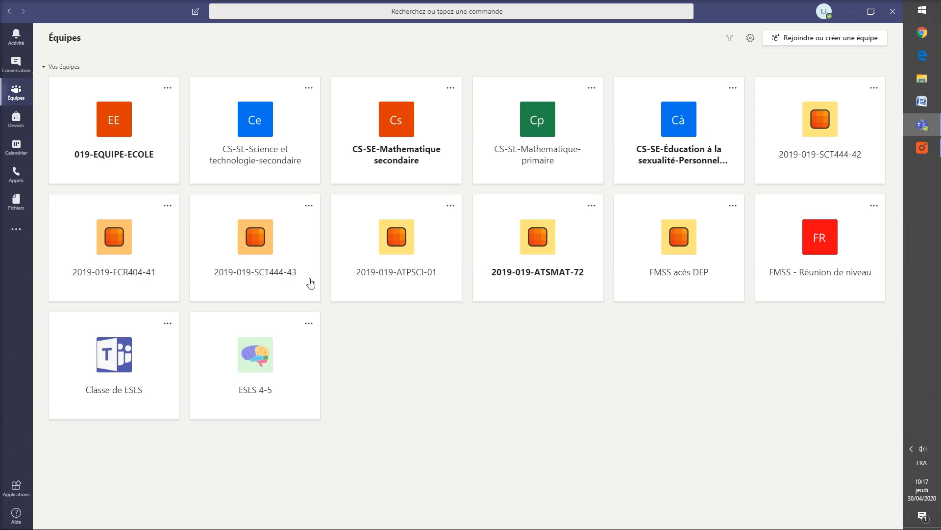
pyautogui.click(831, 154)
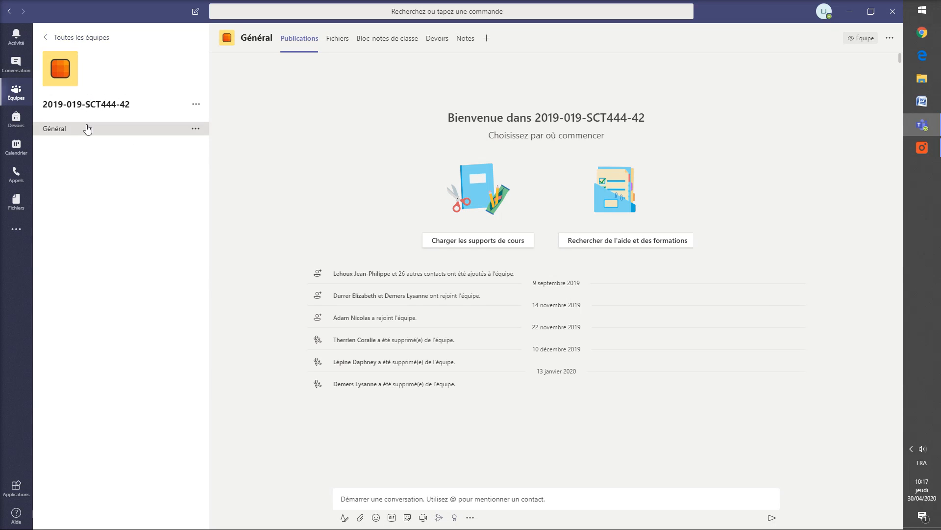
pyautogui.click(91, 39)
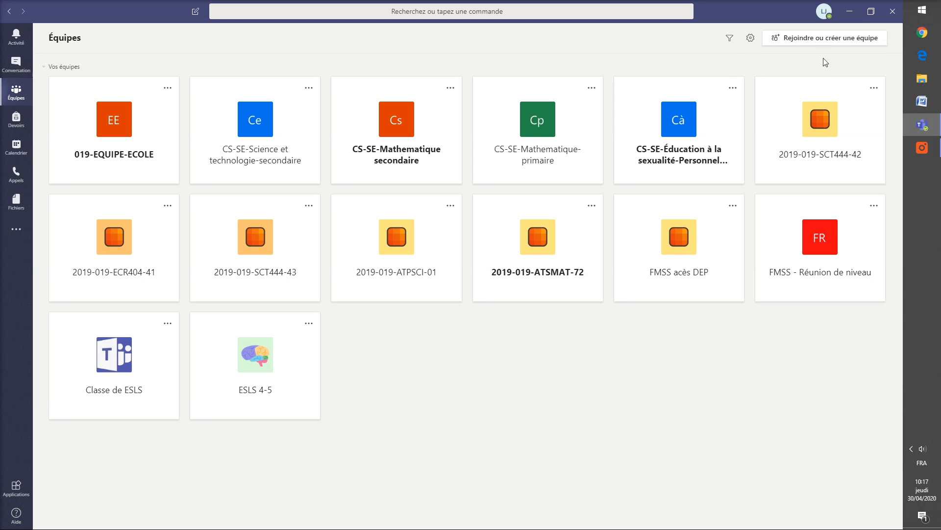
# Step: Create a new Class-type team named 'JP et ses profs'
pyautogui.click(852, 42)
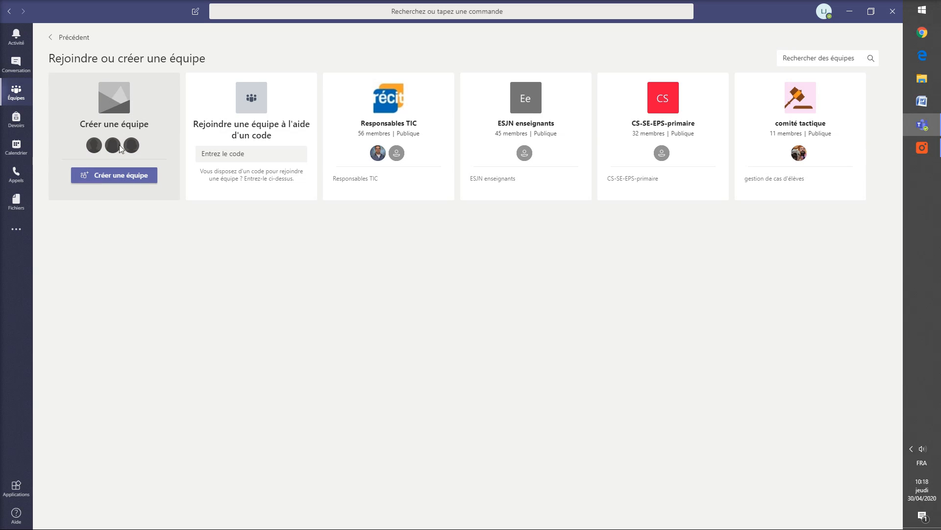
pyautogui.click(114, 175)
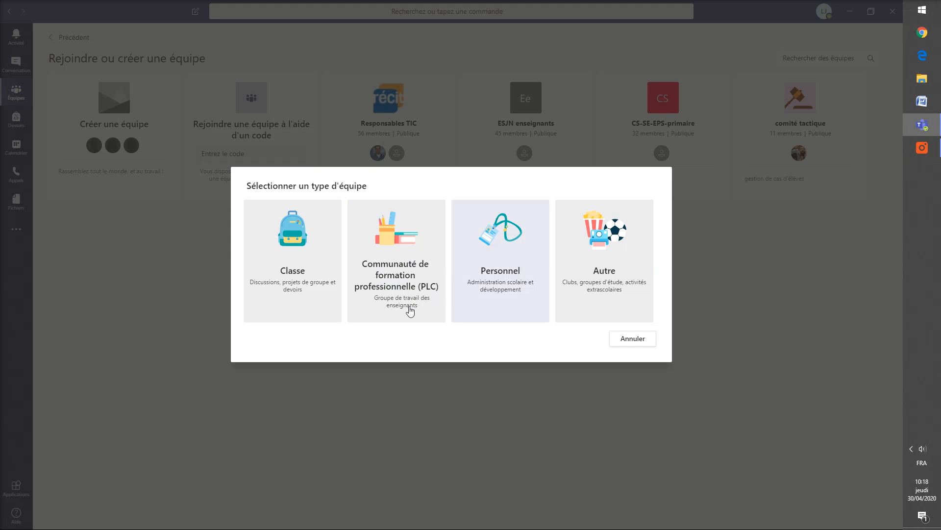
pyautogui.click(299, 277)
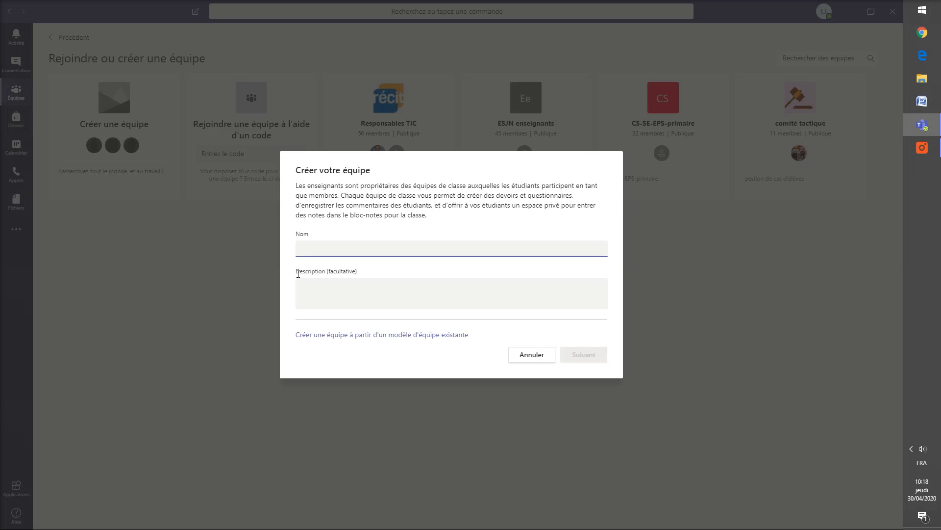
pyautogui.write('JP et ses profs')
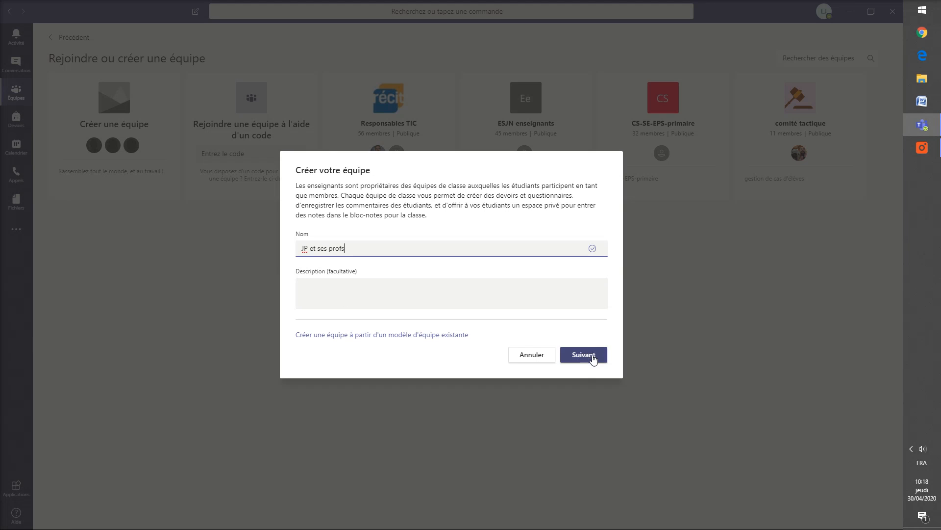
pyautogui.click(588, 360)
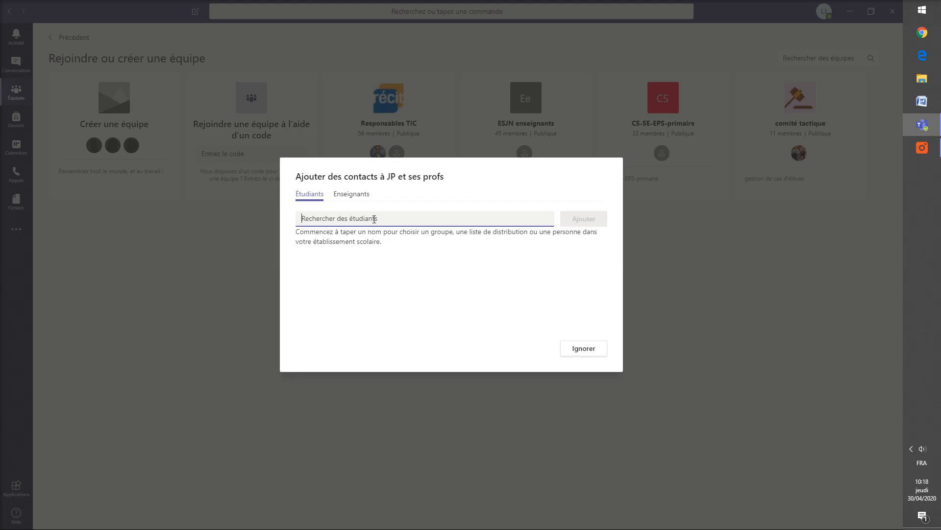
# Step: Search for and add two students by name, then close the dialog to open the team
pyautogui.write('Mallorie')
pyautogui.click(369, 241)
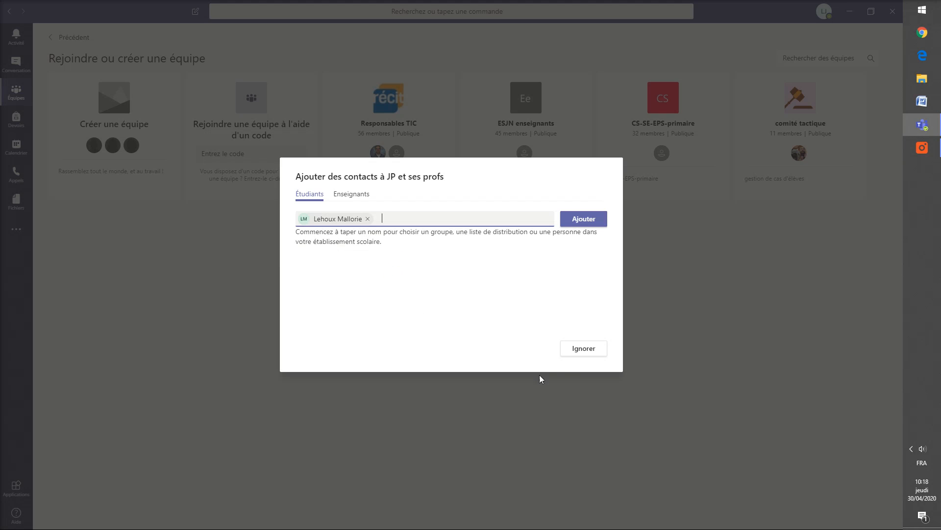
pyautogui.click(584, 218)
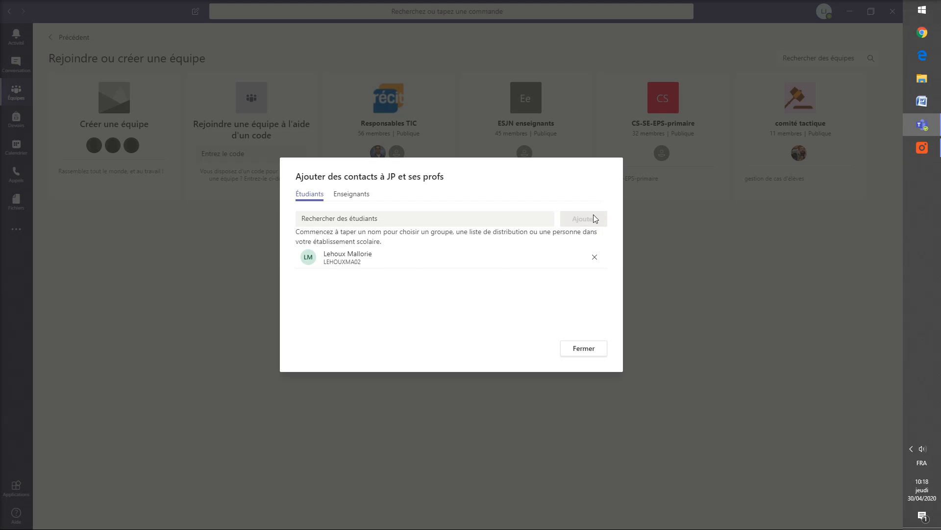
pyautogui.click(374, 217)
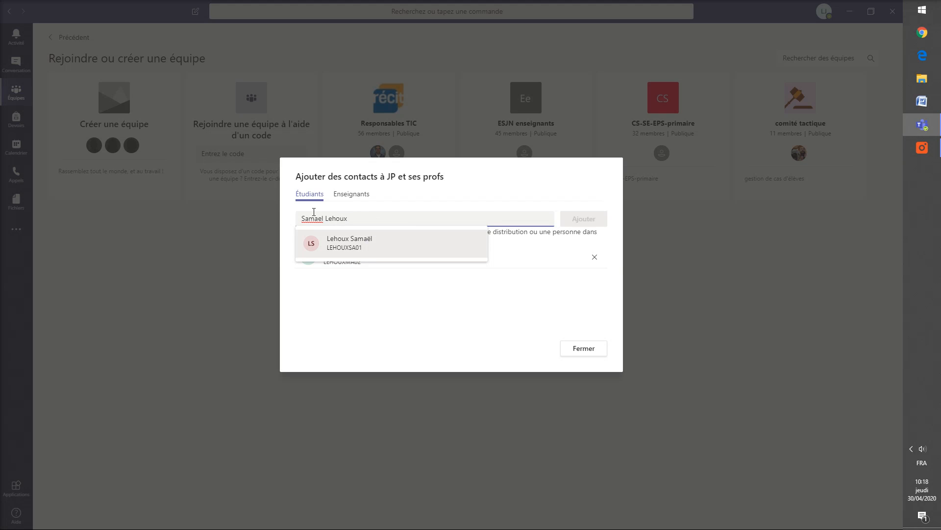
pyautogui.click(353, 240)
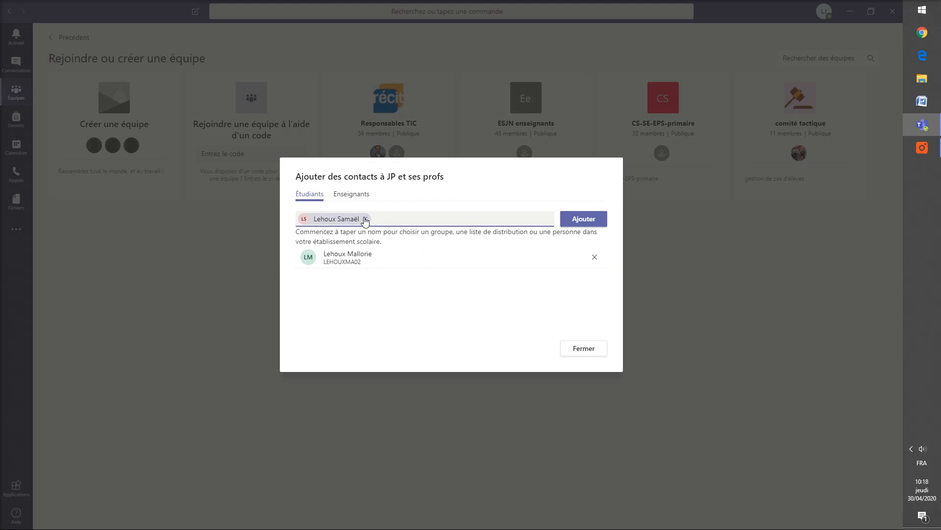
pyautogui.click(583, 219)
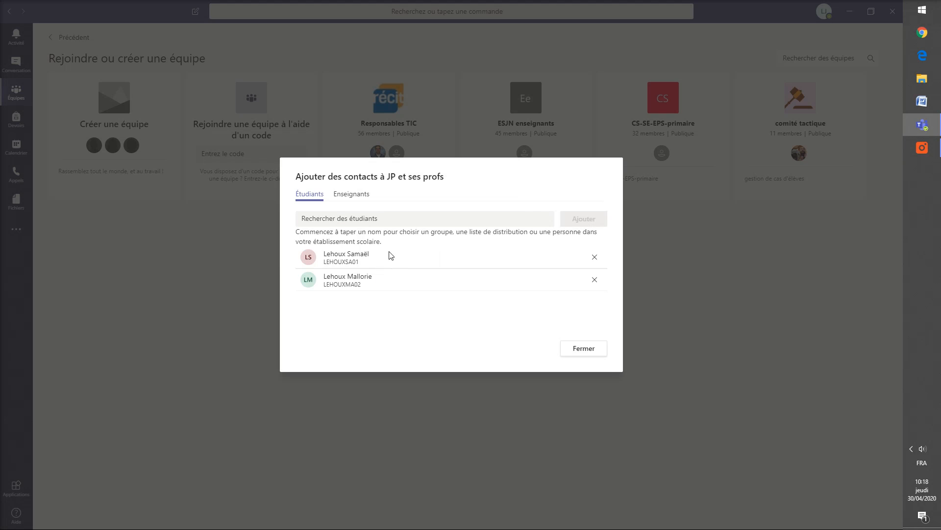
pyautogui.click(573, 354)
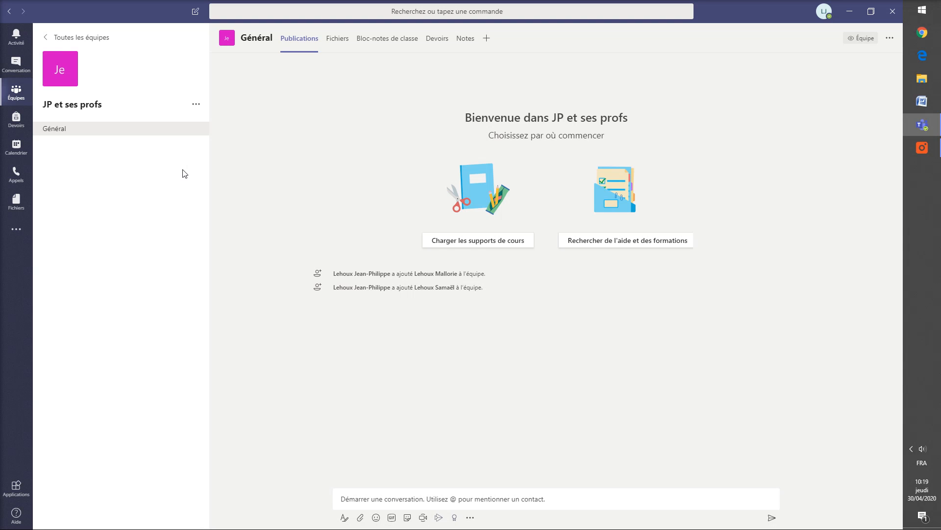
# Step: Add the channel 'Semaine du 4 mai' with Standard privacy from the team's options menu
pyautogui.click(197, 106)
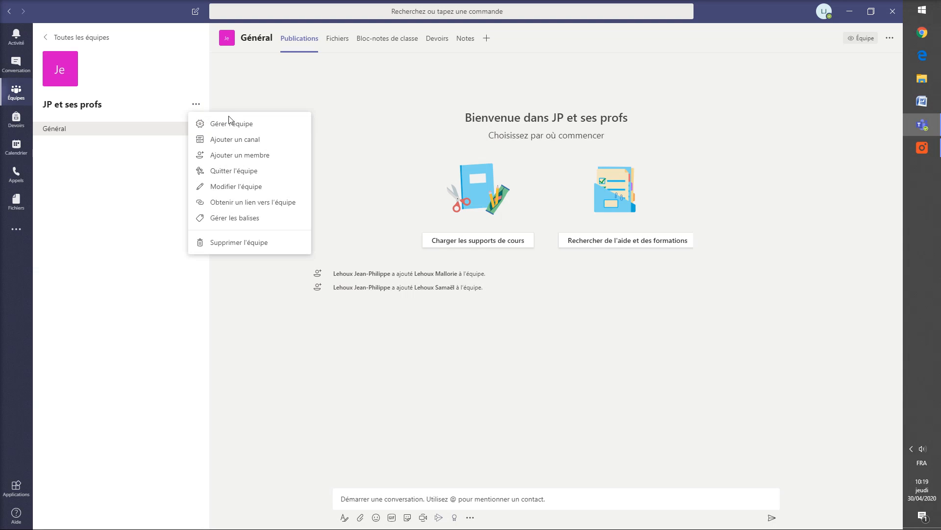
pyautogui.click(252, 142)
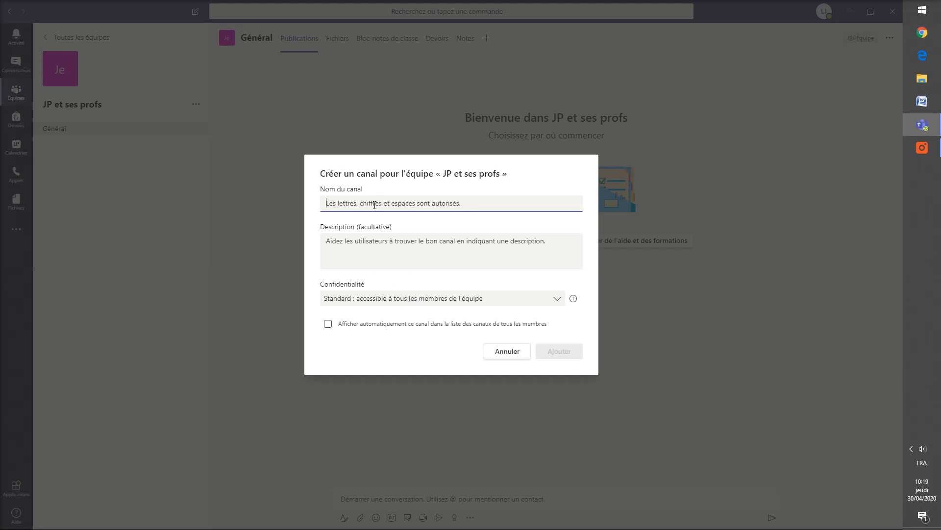
pyautogui.write('Seame')
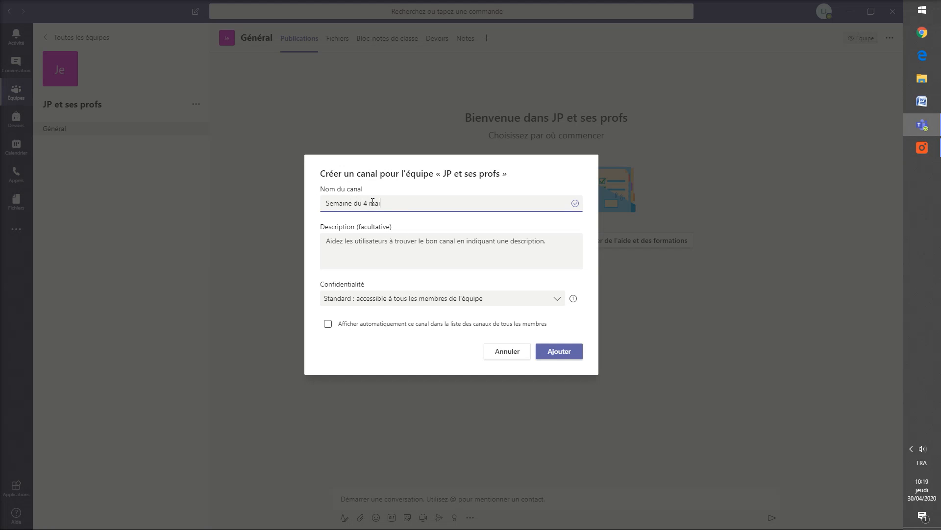
pyautogui.click(417, 304)
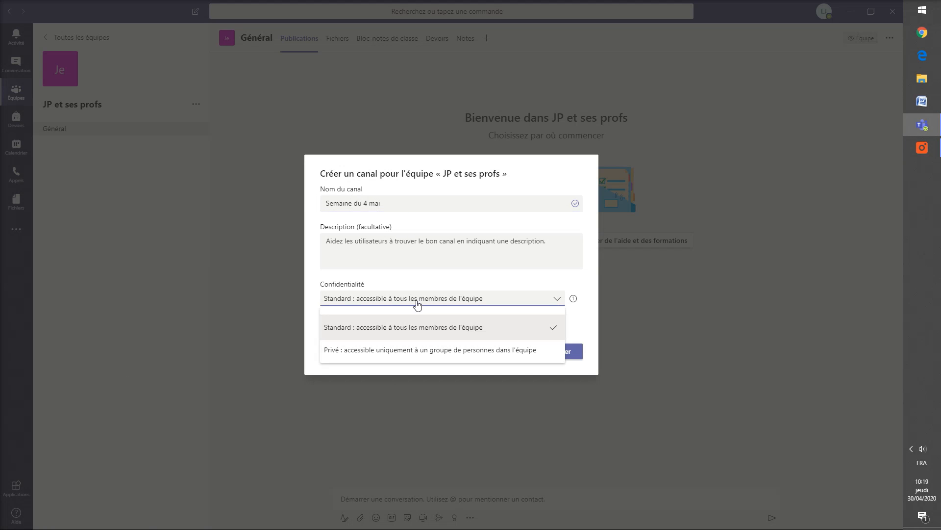
pyautogui.click(404, 327)
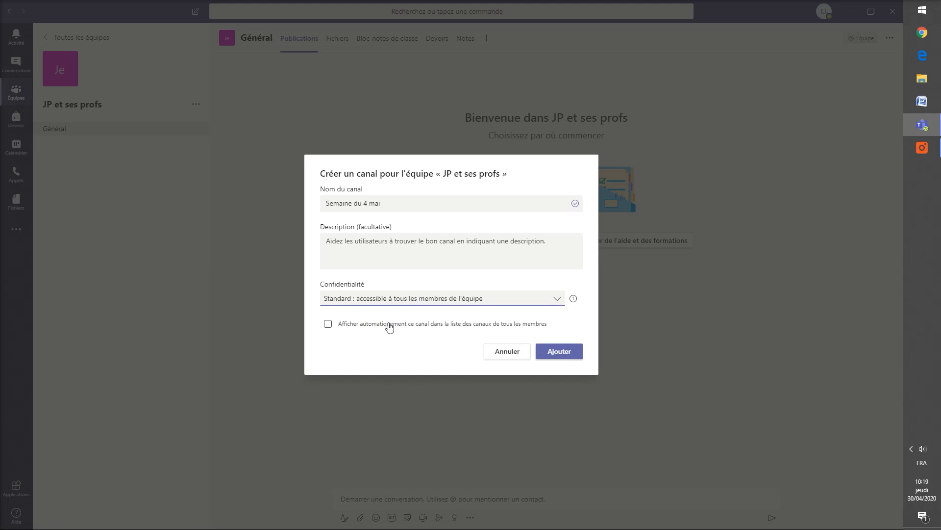
pyautogui.click(559, 353)
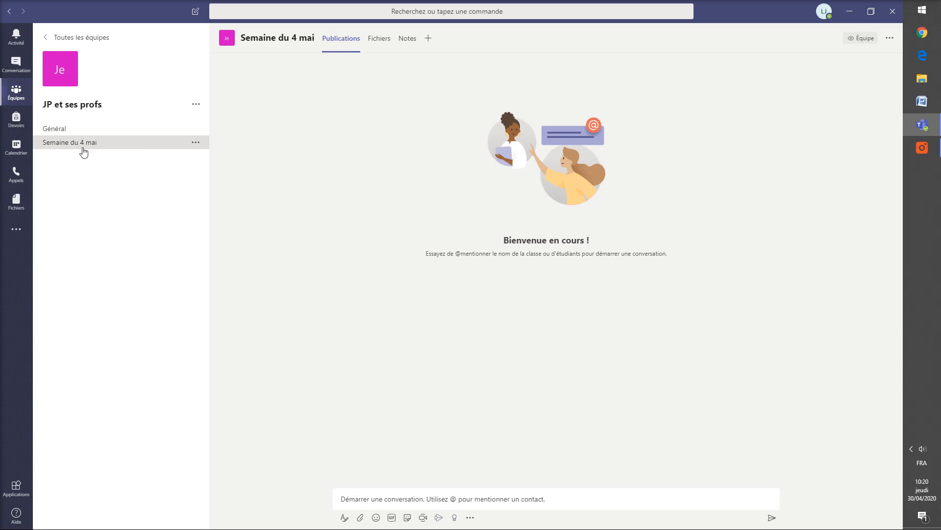
# Step: Add the channel 'Semaine du 11 mai', then switch back to the Général channel
pyautogui.click(196, 105)
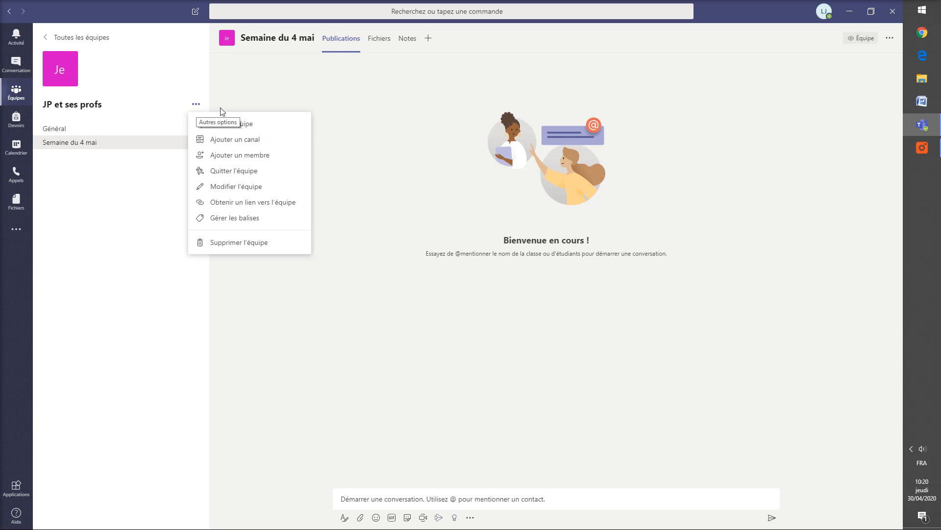
pyautogui.click(248, 140)
pyautogui.write('Semaine d')
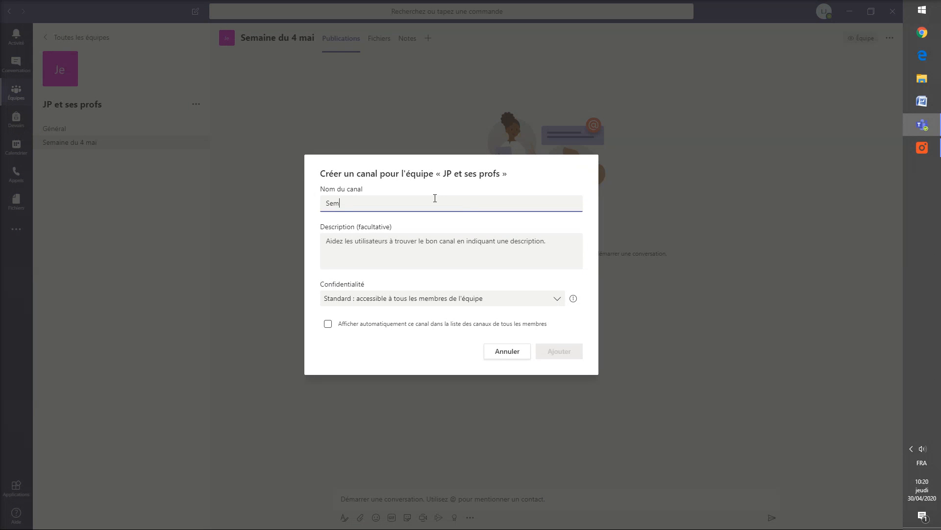
pyautogui.write('u 11 mai')
pyautogui.click(562, 356)
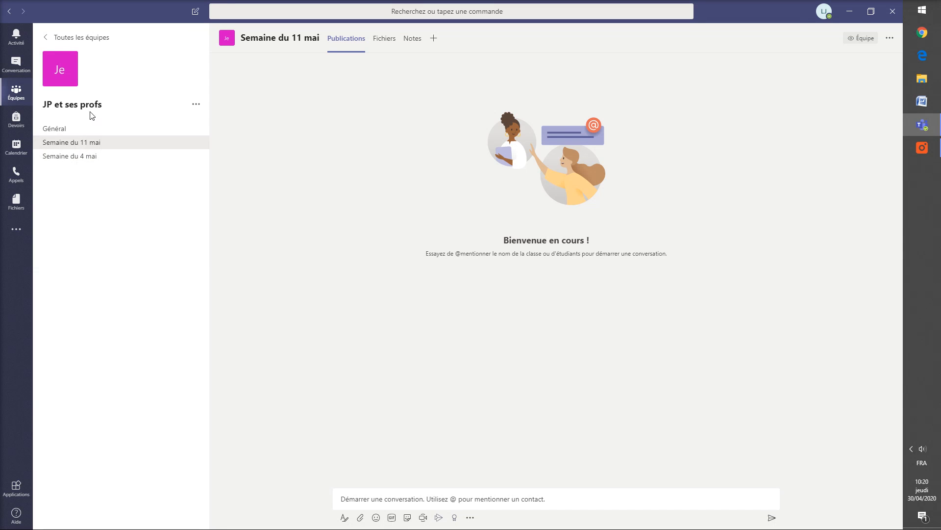
pyautogui.click(66, 130)
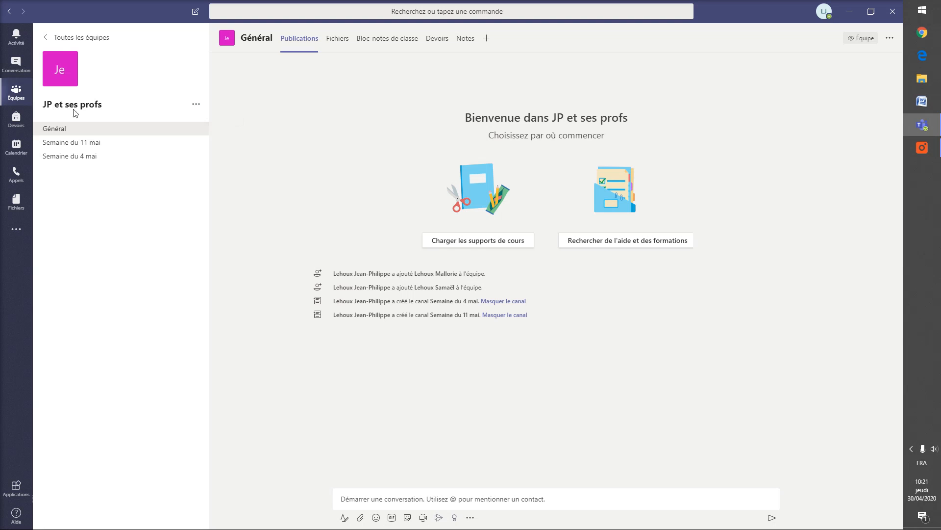
# Step: Open and close the add-members window for JP et ses profs, then reopen the team's options
pyautogui.click(196, 106)
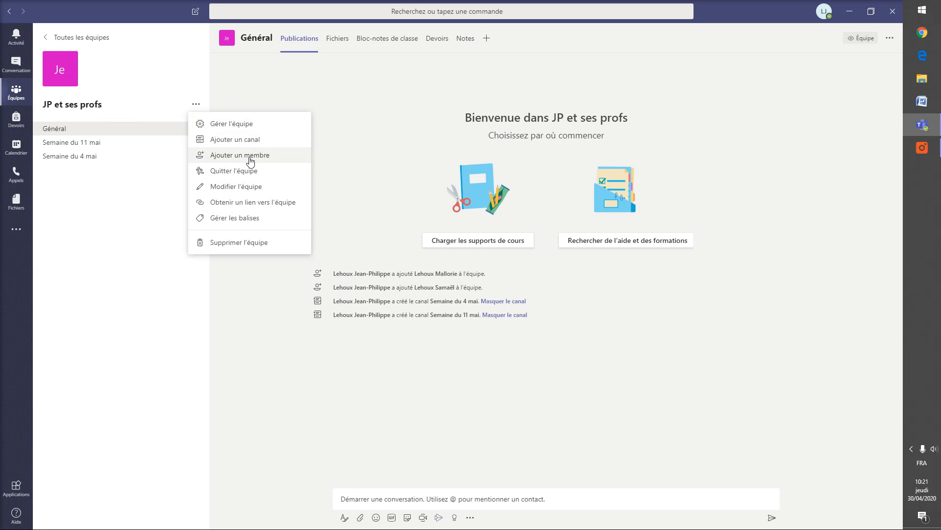
pyautogui.click(266, 156)
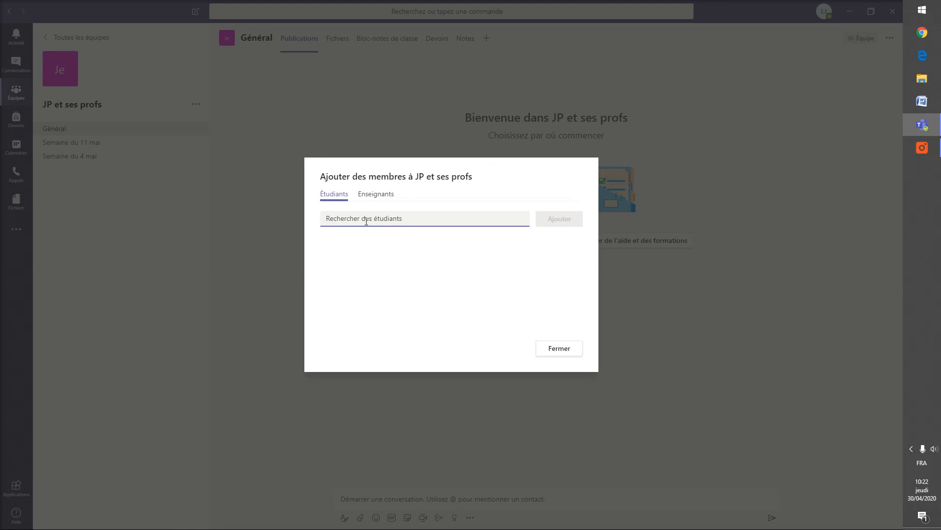
pyautogui.click(561, 352)
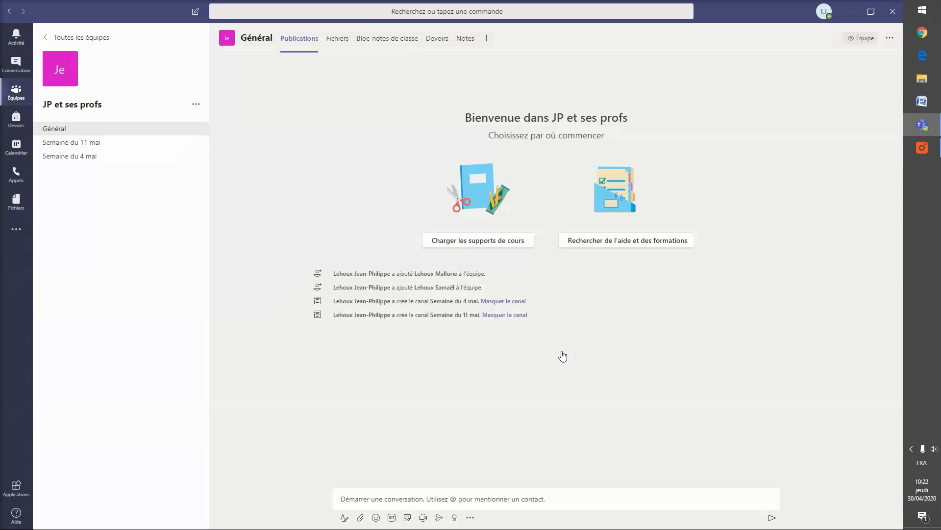
pyautogui.click(196, 105)
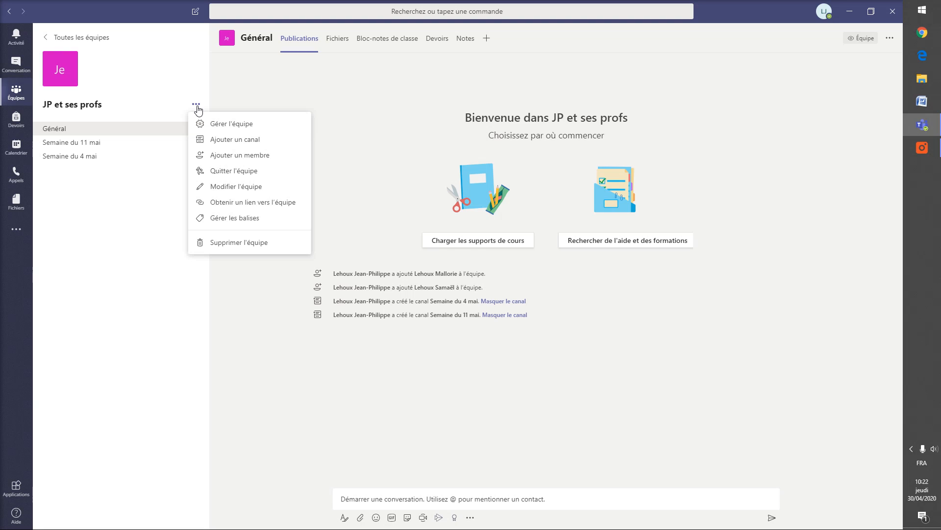
# Step: Generate a team join code under Manage team > Settings, then return to the teams grid
pyautogui.click(252, 127)
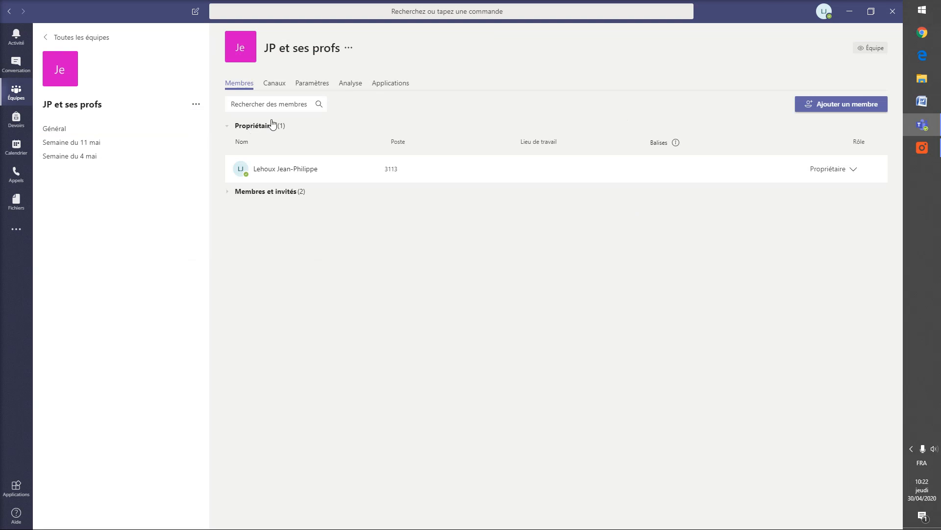
pyautogui.click(309, 84)
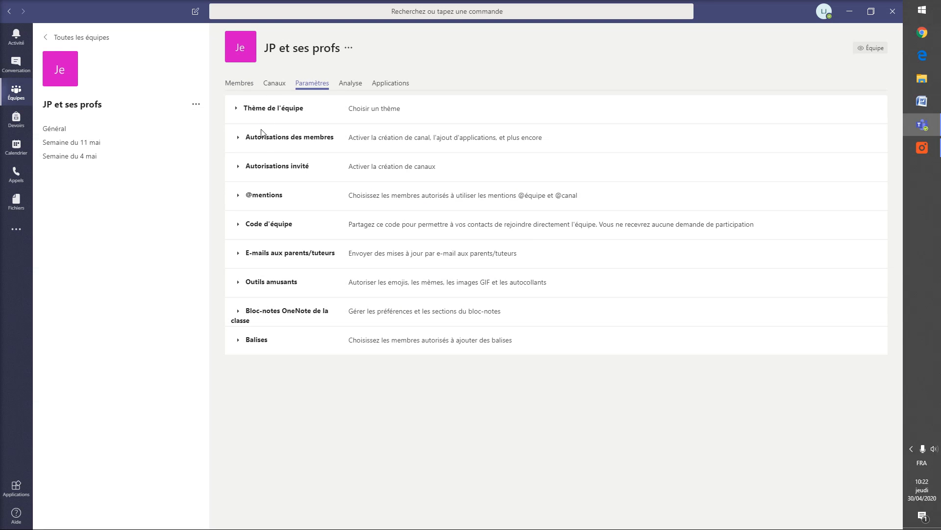
pyautogui.click(269, 226)
pyautogui.click(380, 250)
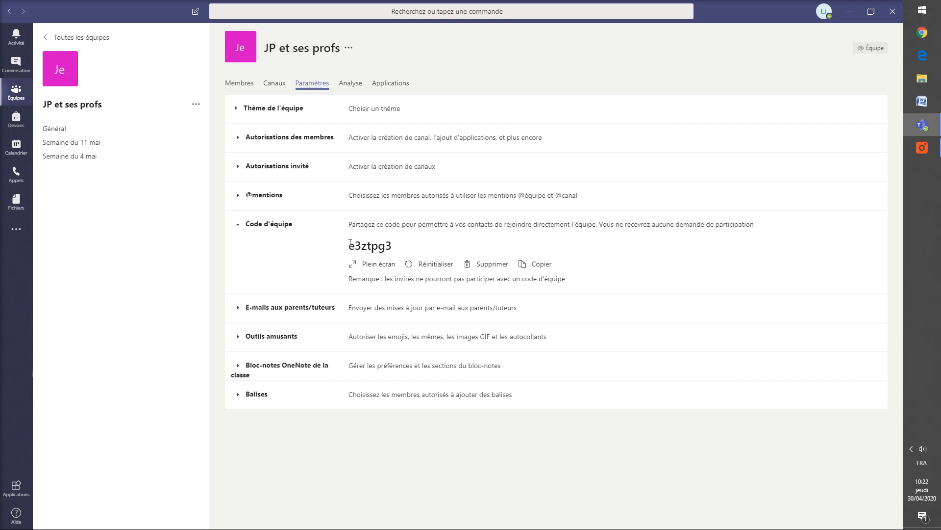
pyautogui.moveTo(350, 243); pyautogui.dragTo(398, 253)
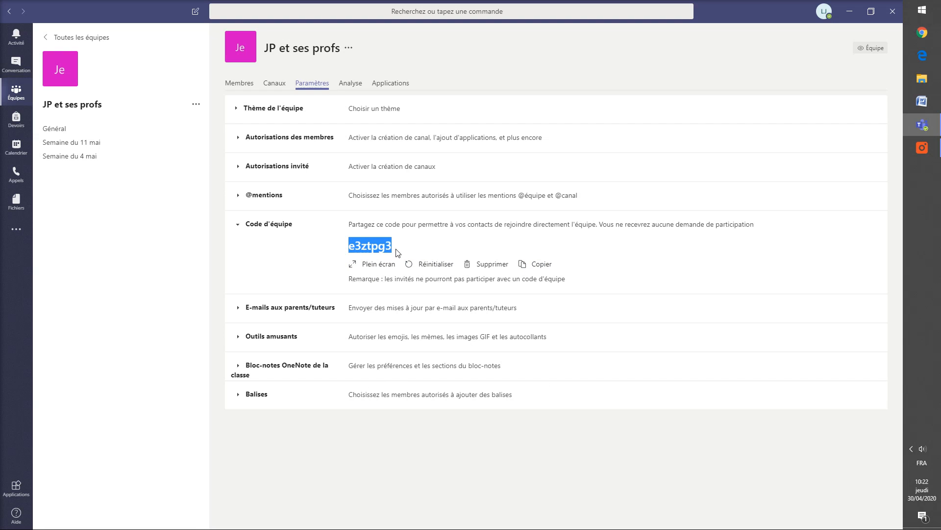
pyautogui.click(231, 236)
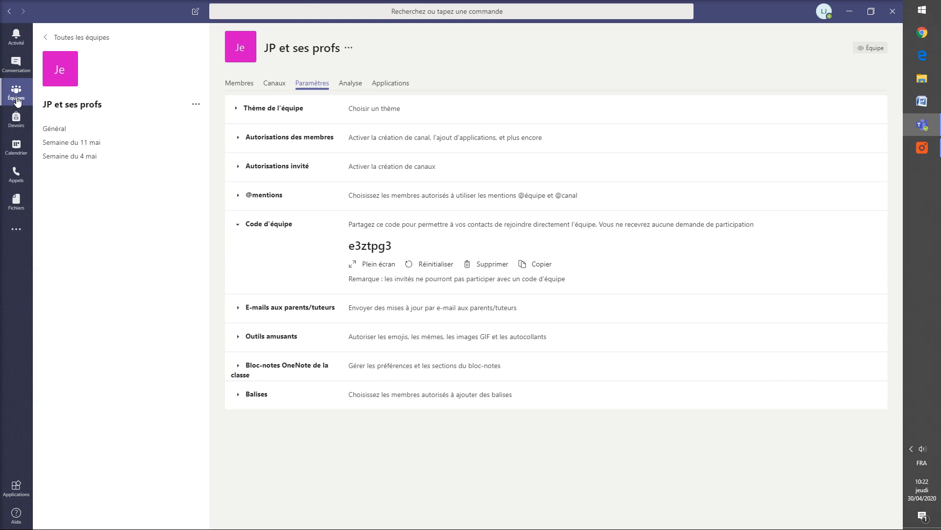
pyautogui.click(17, 101)
pyautogui.click(80, 36)
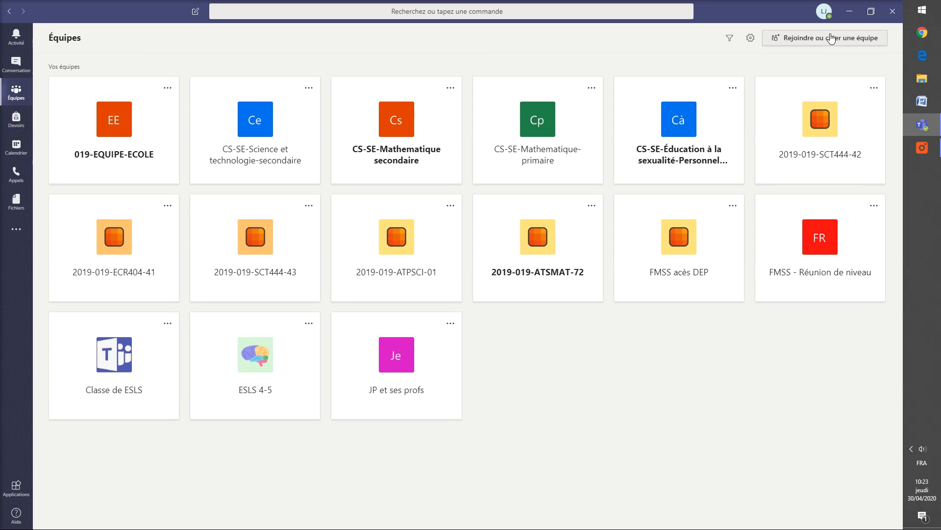
pyautogui.click(849, 45)
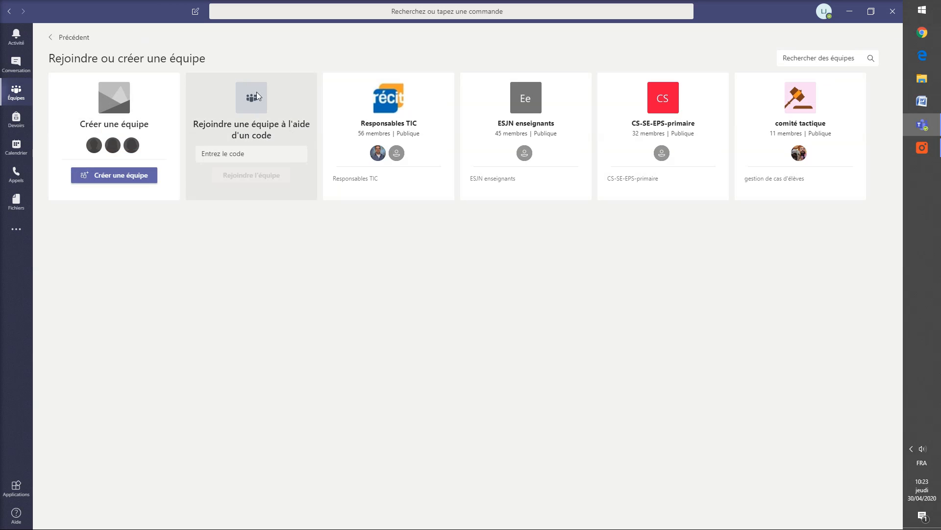
pyautogui.click(244, 155)
pyautogui.click(275, 255)
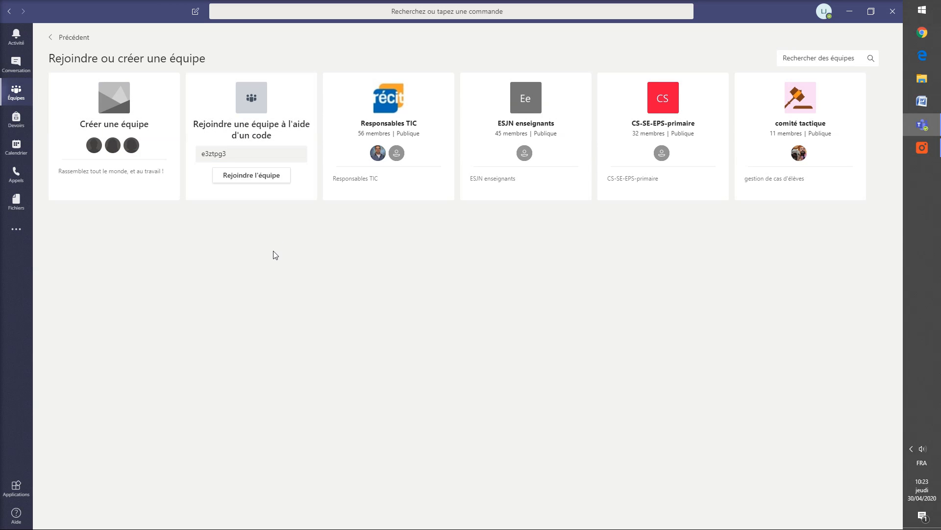
pyautogui.click(259, 182)
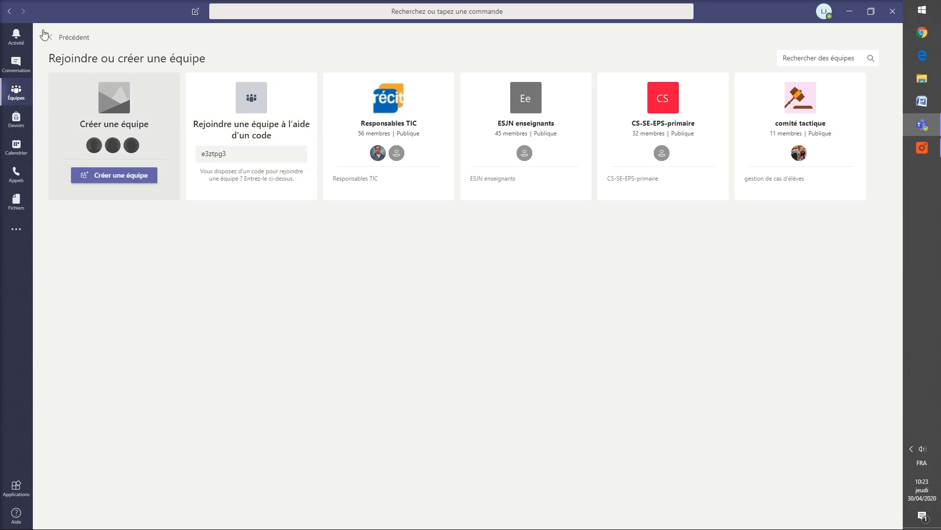
pyautogui.click(67, 39)
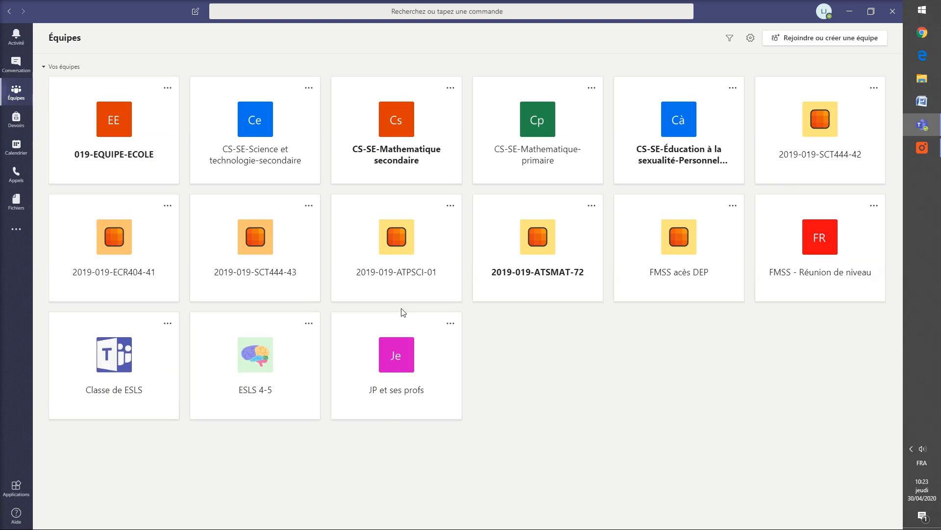
pyautogui.click(422, 359)
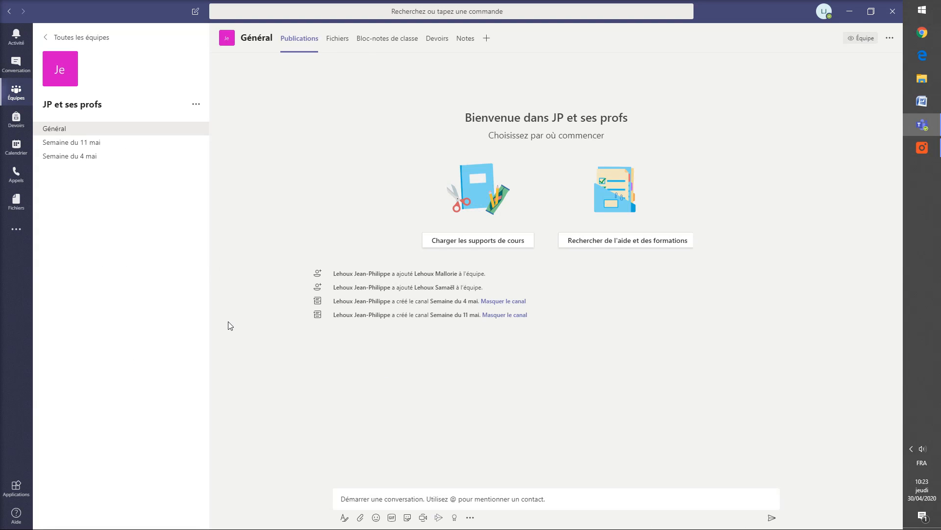
pyautogui.click(196, 104)
pyautogui.click(245, 157)
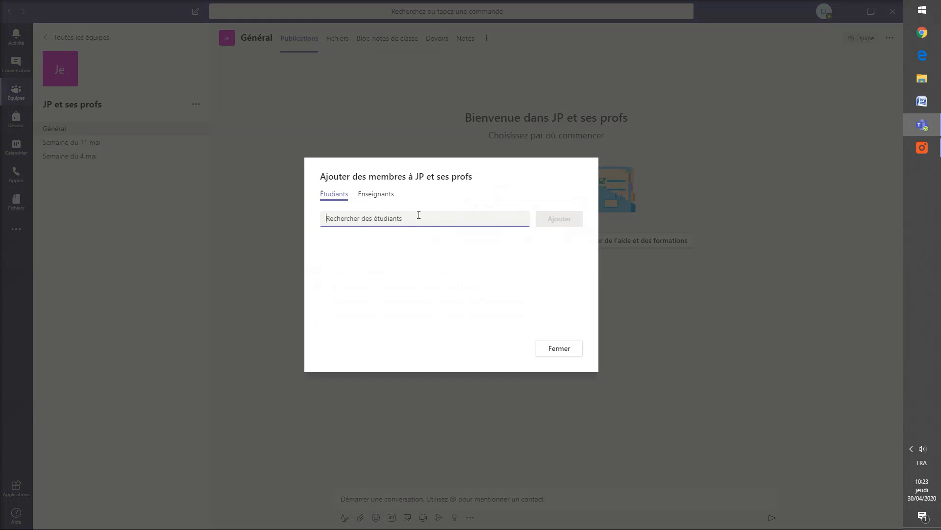
pyautogui.click(562, 350)
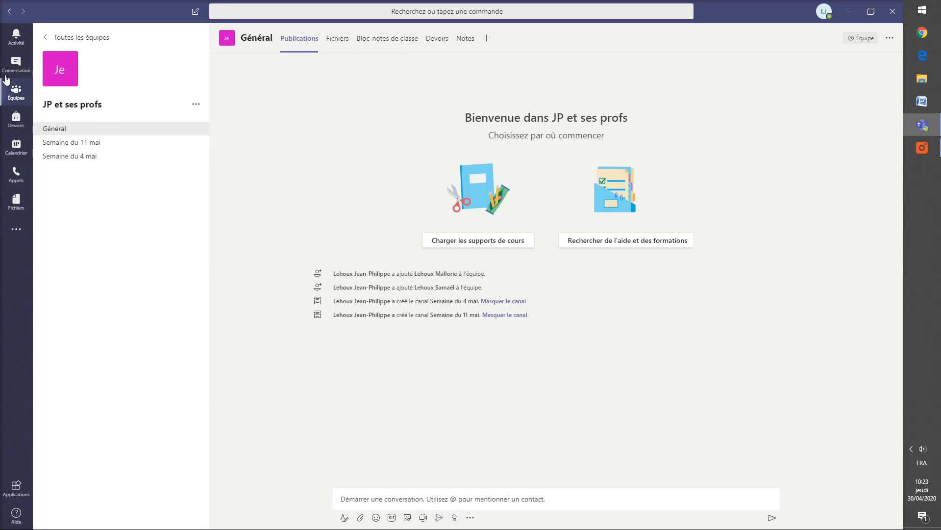
pyautogui.click(54, 39)
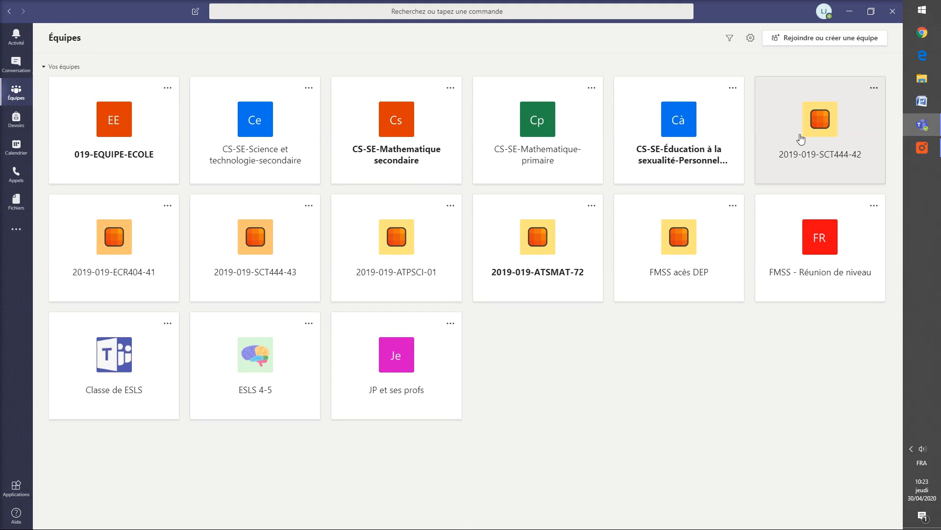
pyautogui.click(848, 154)
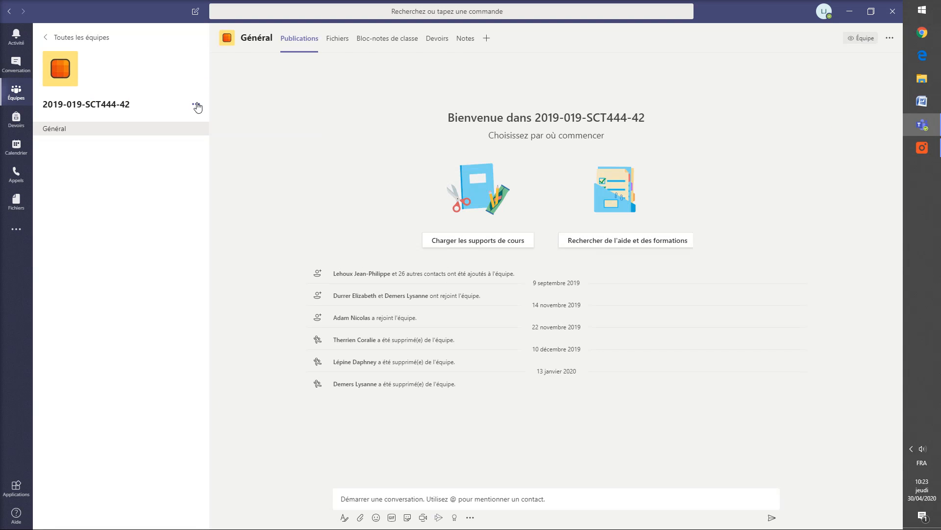
pyautogui.click(196, 105)
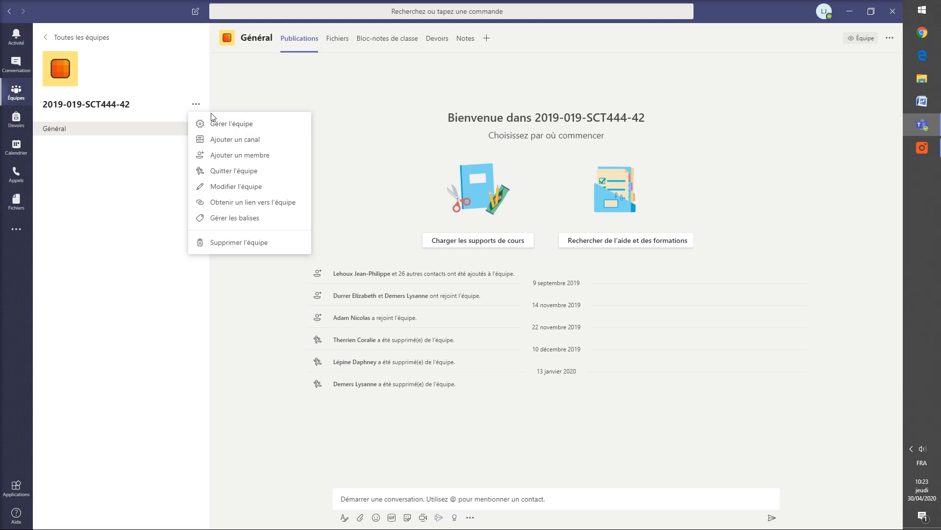
pyautogui.click(228, 126)
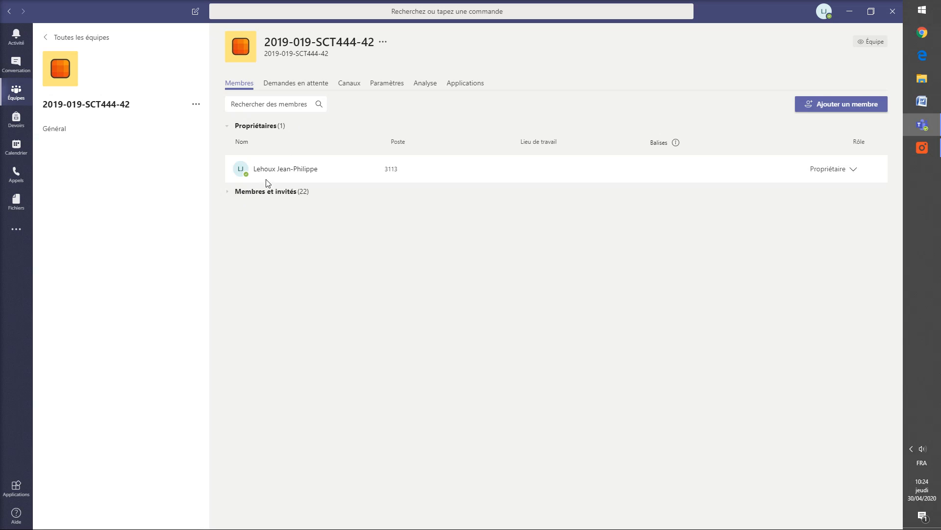
pyautogui.moveTo(251, 169)
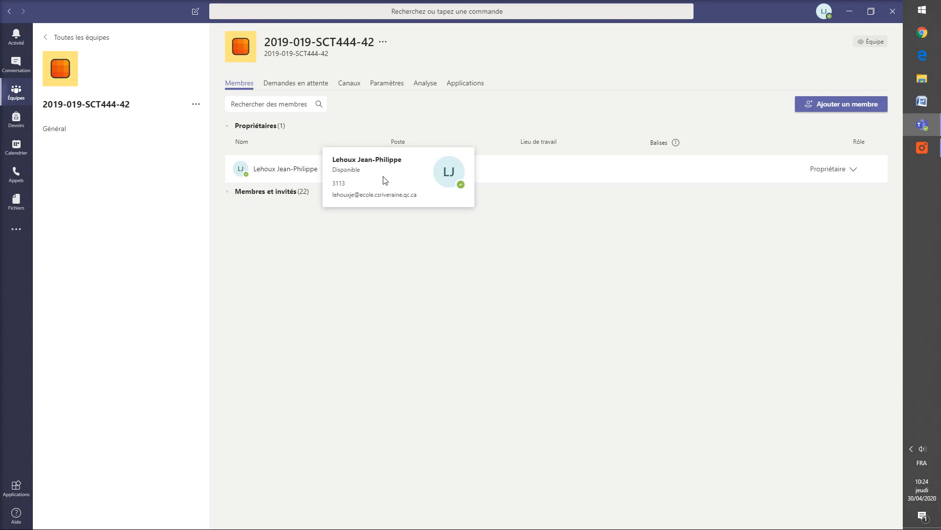
pyautogui.click(228, 192)
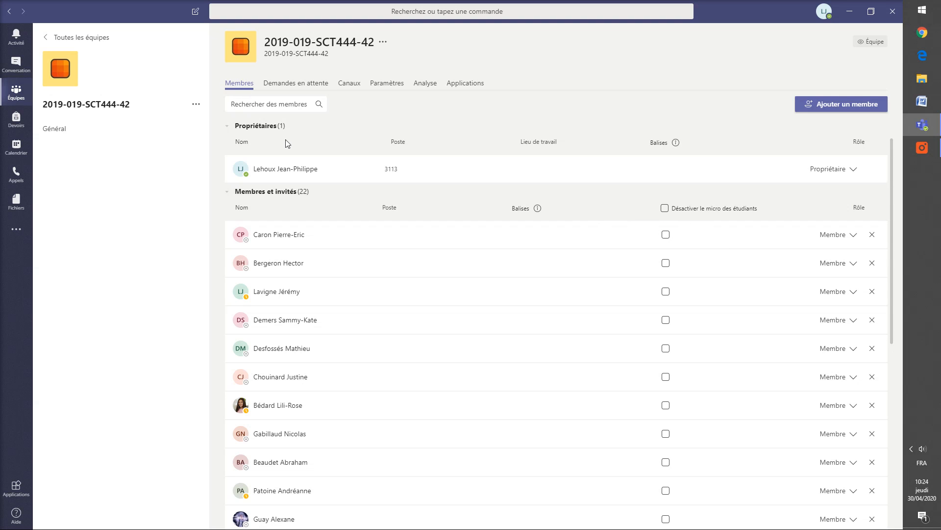
pyautogui.click(665, 209)
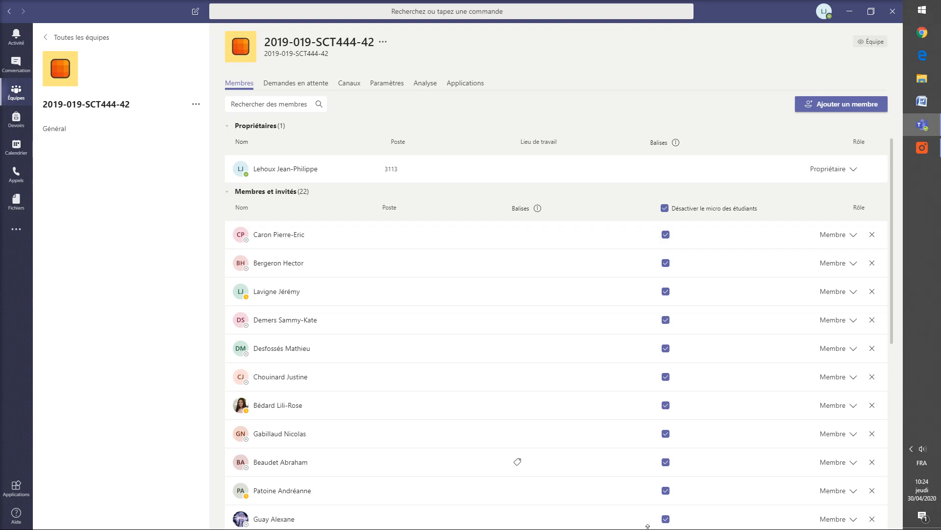
pyautogui.click(664, 209)
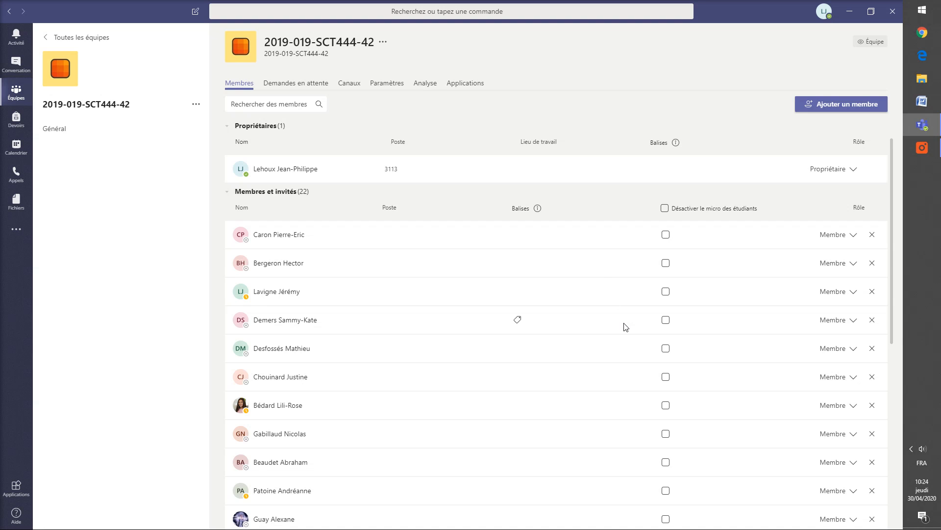
pyautogui.scroll(-3, 625, 327)
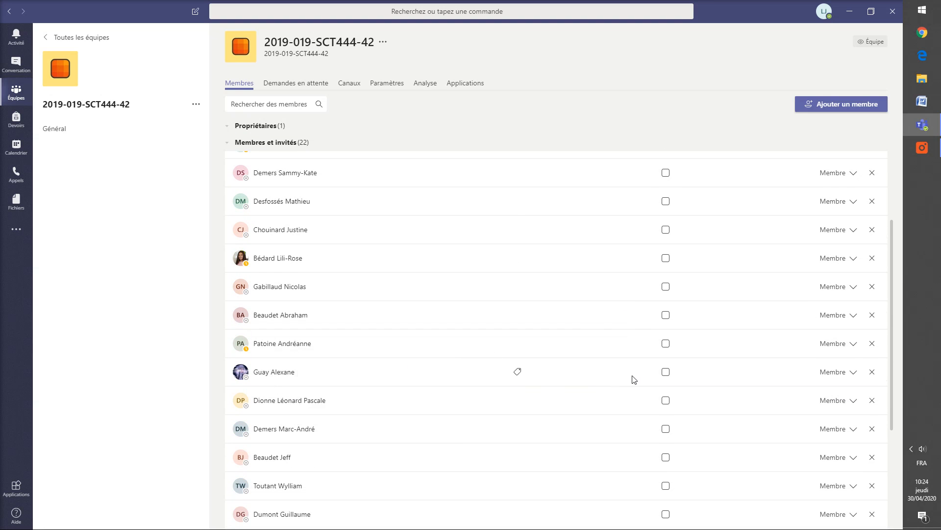
pyautogui.click(666, 374)
pyautogui.scroll(3, 666, 377)
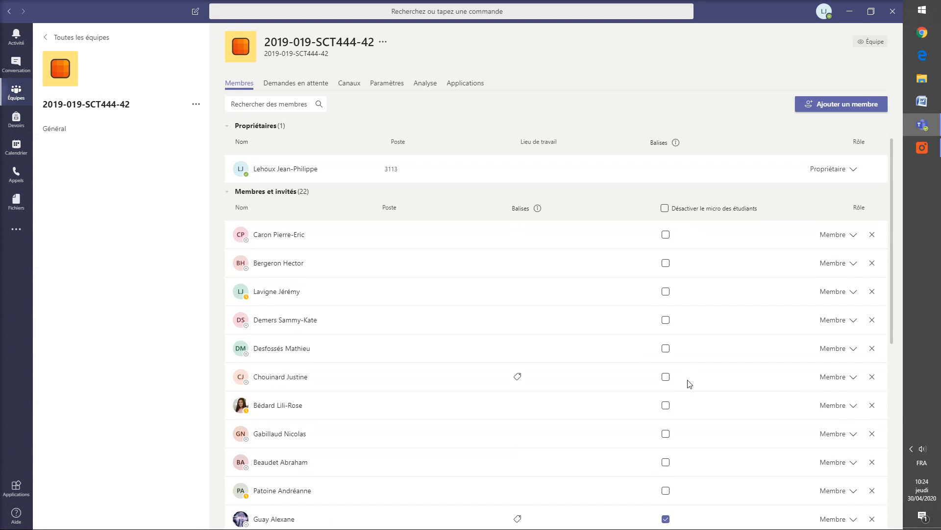
pyautogui.scroll(-2, 688, 383)
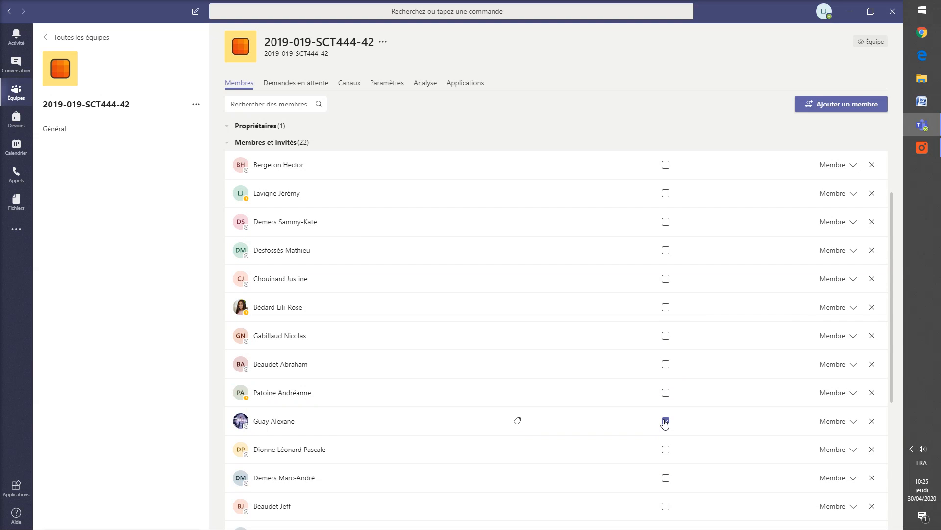
pyautogui.click(665, 421)
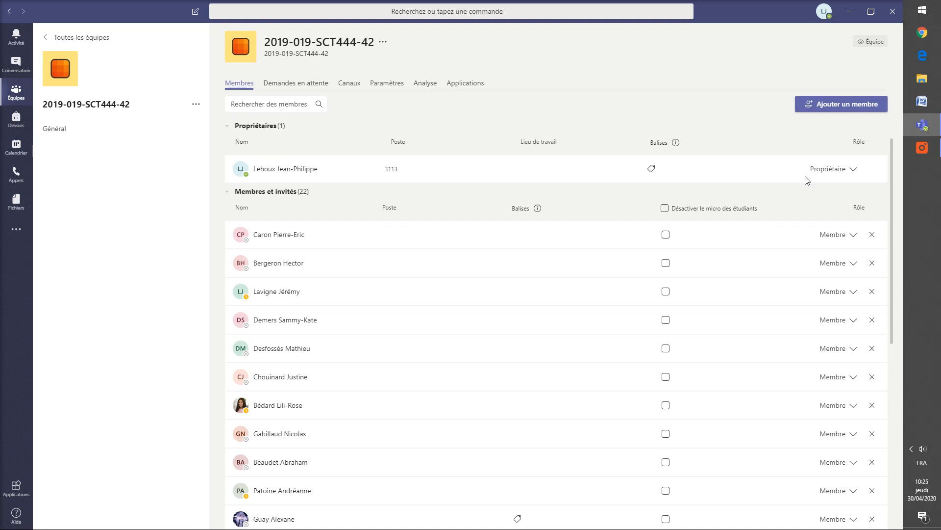
pyautogui.click(68, 40)
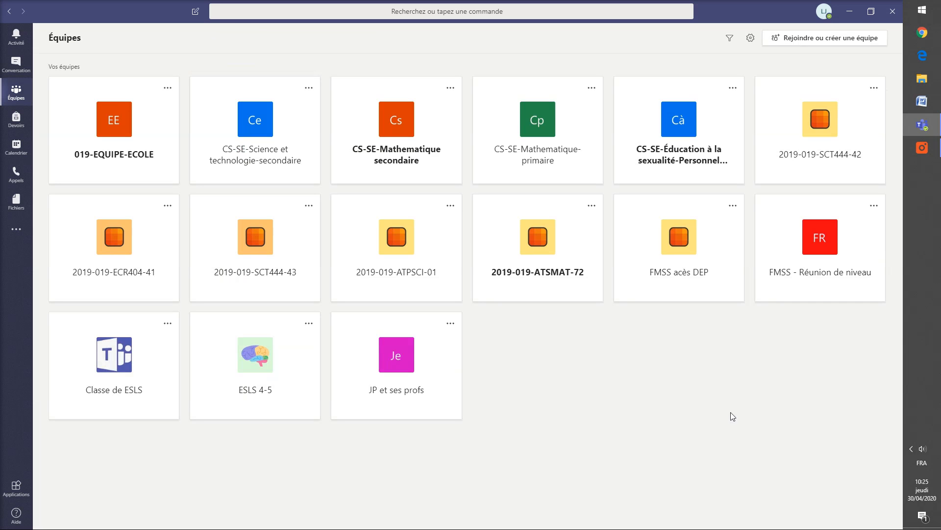
# Step: Open the JP et ses profs team and its '…' management menu
pyautogui.click(434, 380)
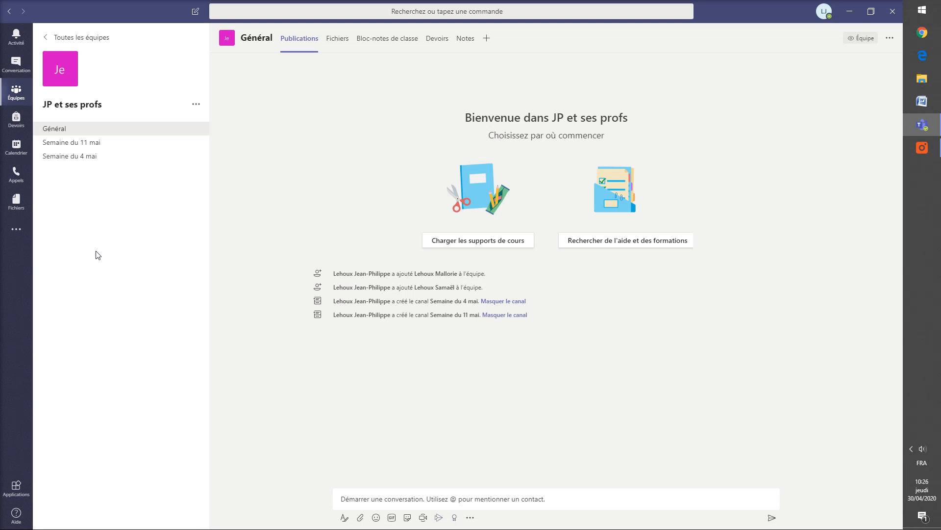
pyautogui.click(198, 104)
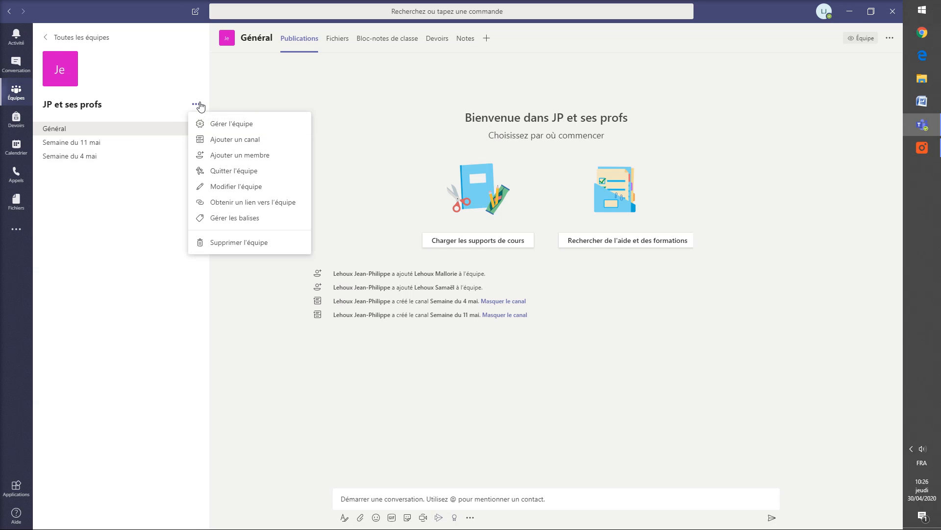
# Step: Create a channel named 'Ensemble vocal S3' with Private privacy
pyautogui.click(238, 139)
pyautogui.write('Ensemble')
pyautogui.write(' vocal S/$')
pyautogui.press('BackSpace')
pyautogui.press('BackSpace')
pyautogui.write('3')
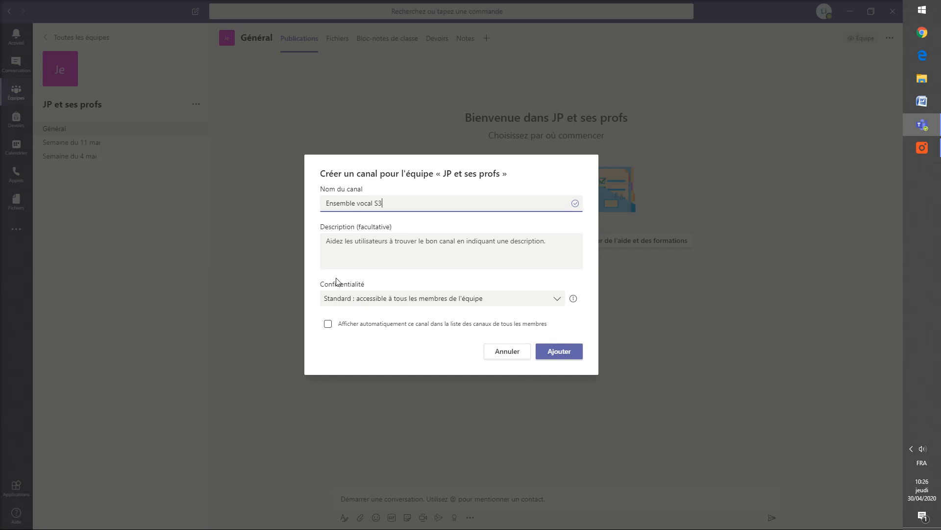
pyautogui.click(407, 303)
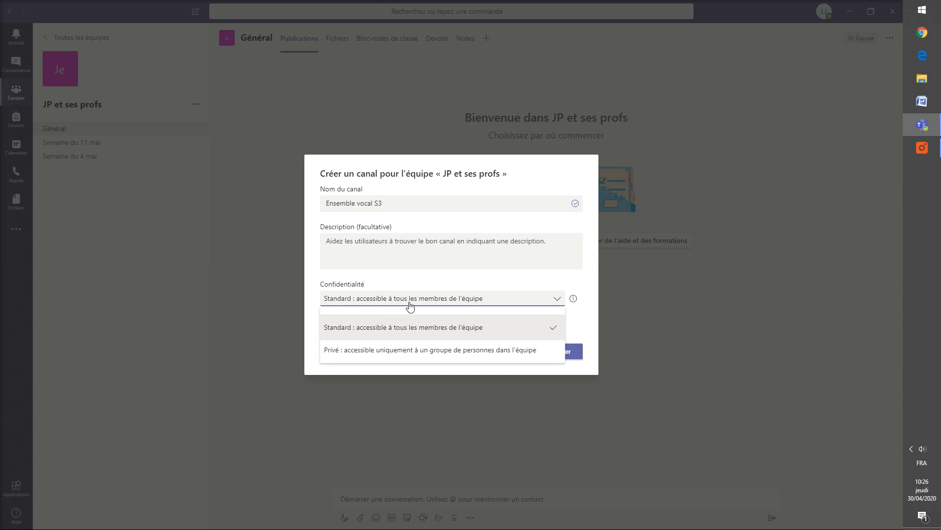
pyautogui.click(367, 350)
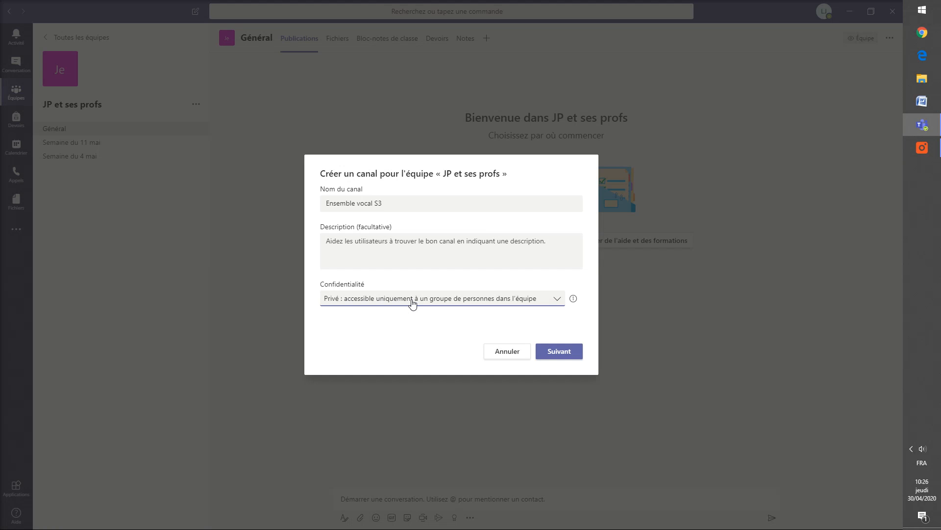
pyautogui.click(562, 357)
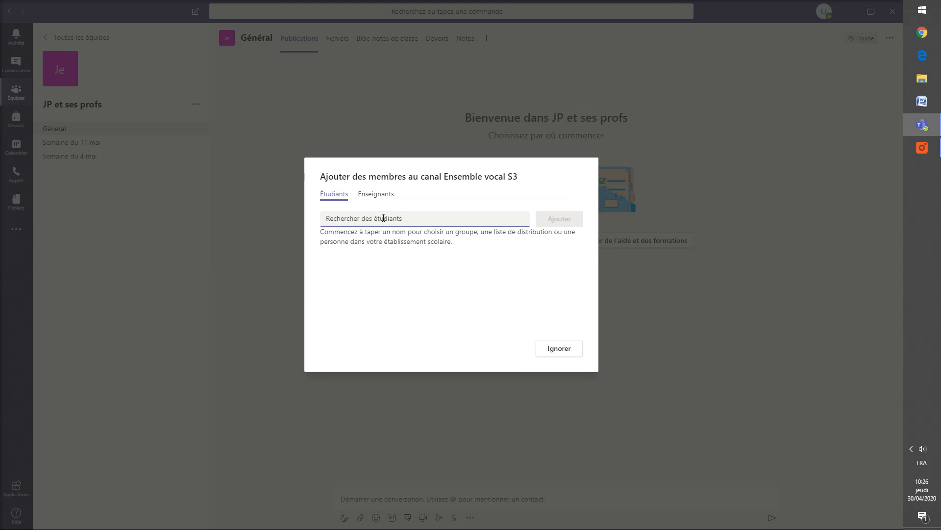
# Step: Search for one student, add them as a channel member, and finish
pyautogui.write('Mallor')
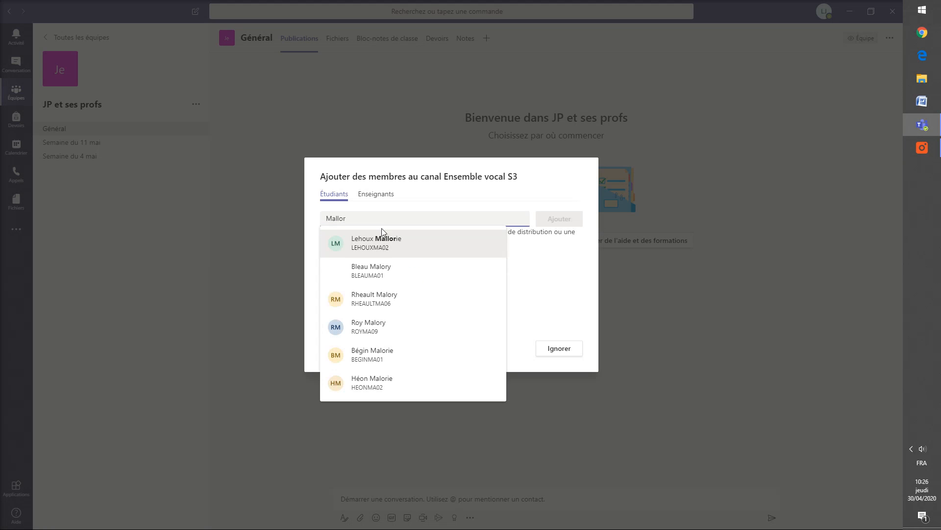
pyautogui.click(385, 247)
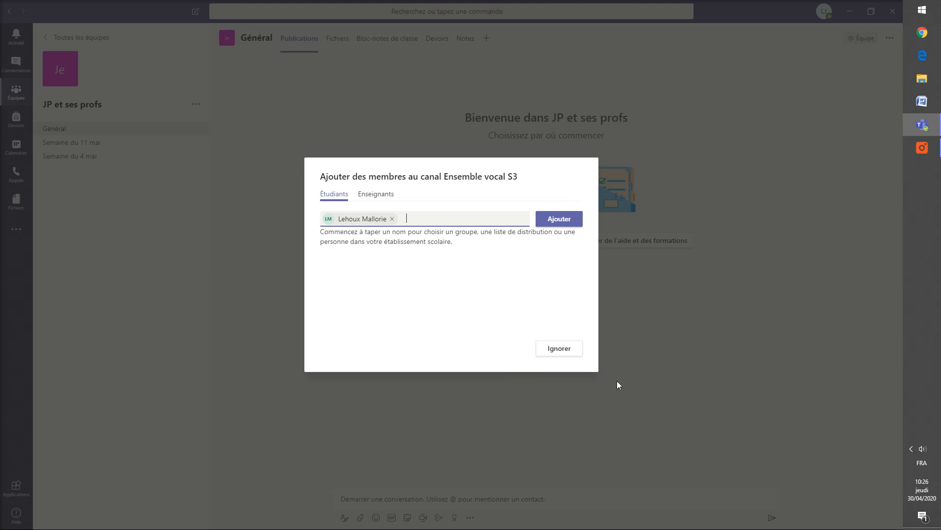
pyautogui.click(561, 220)
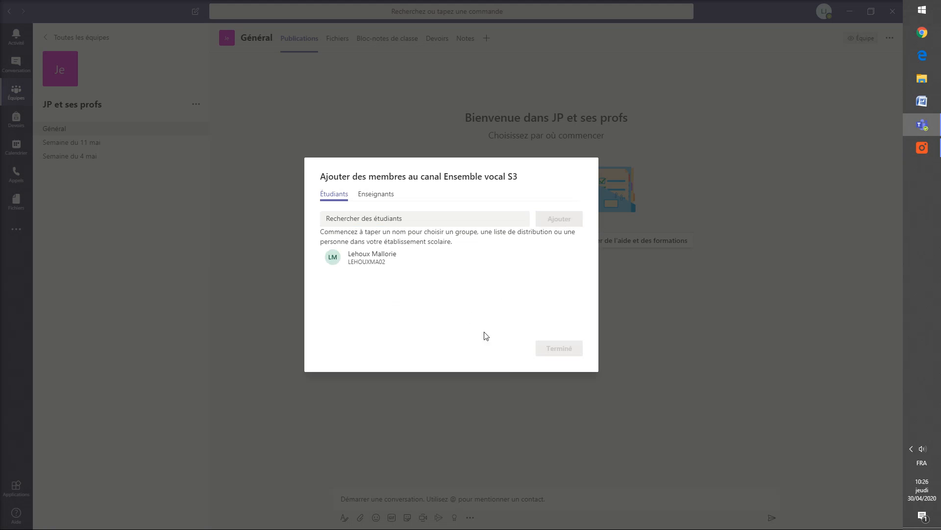
pyautogui.click(559, 348)
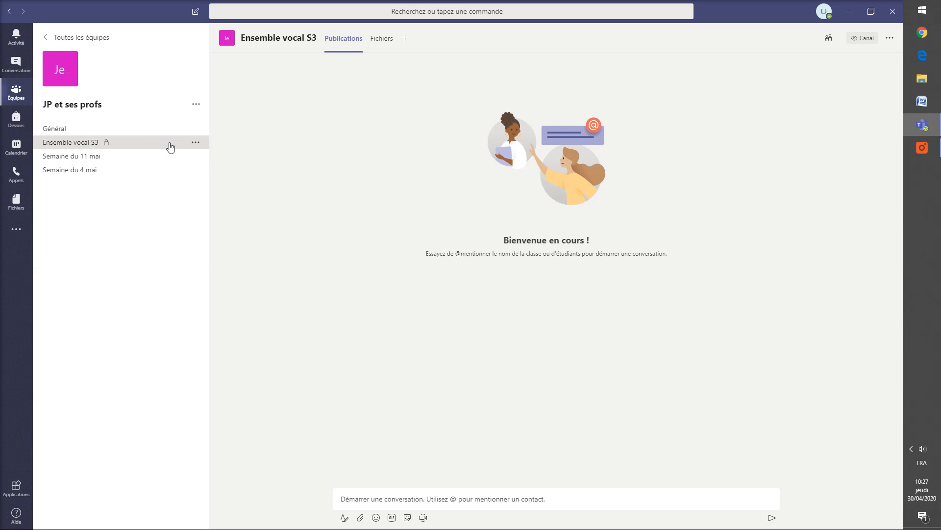
# Step: Open and dismiss the Ensemble vocal S3 options, then browse Général, Semaine du 11 mai and Semaine du 4 mai
pyautogui.click(195, 143)
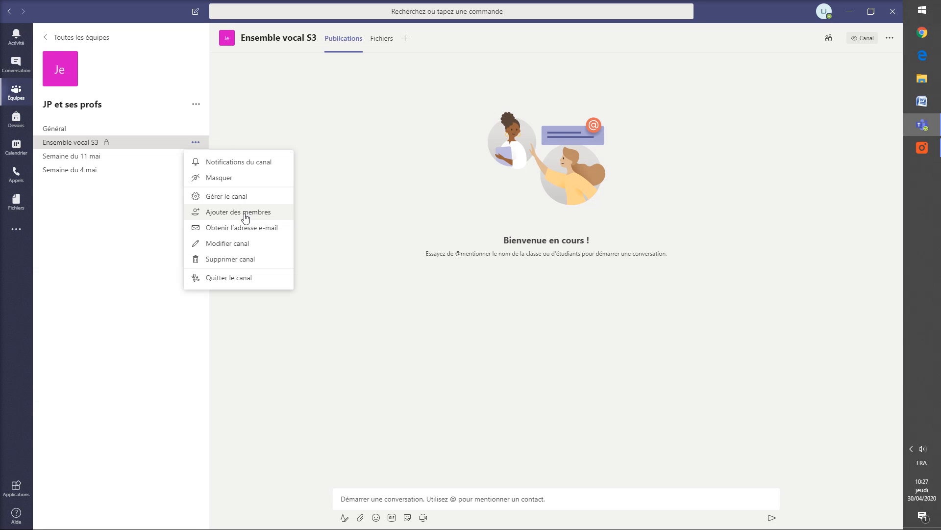
pyautogui.click(129, 221)
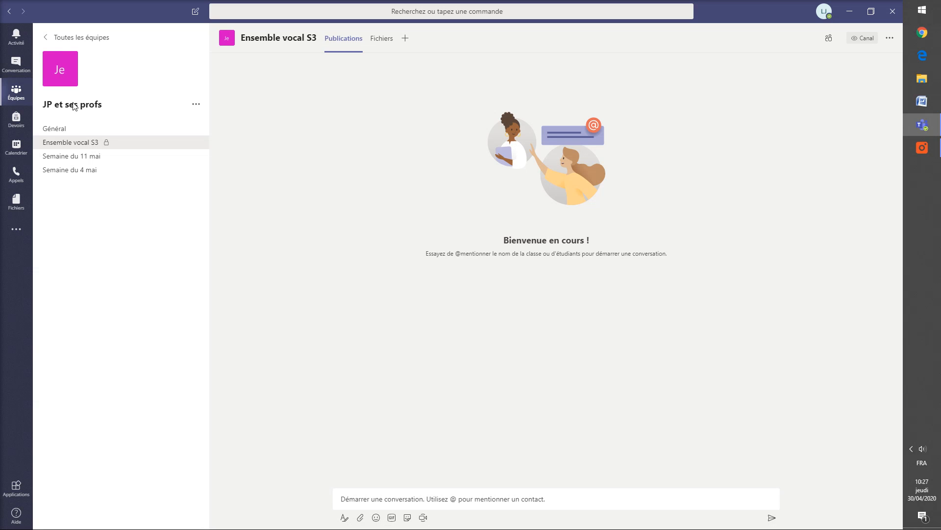
pyautogui.click(70, 130)
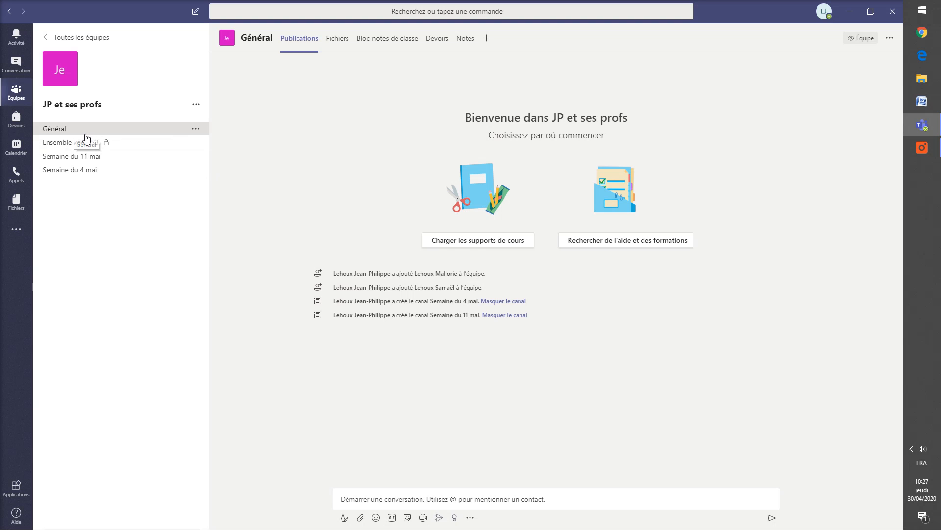
pyautogui.click(89, 158)
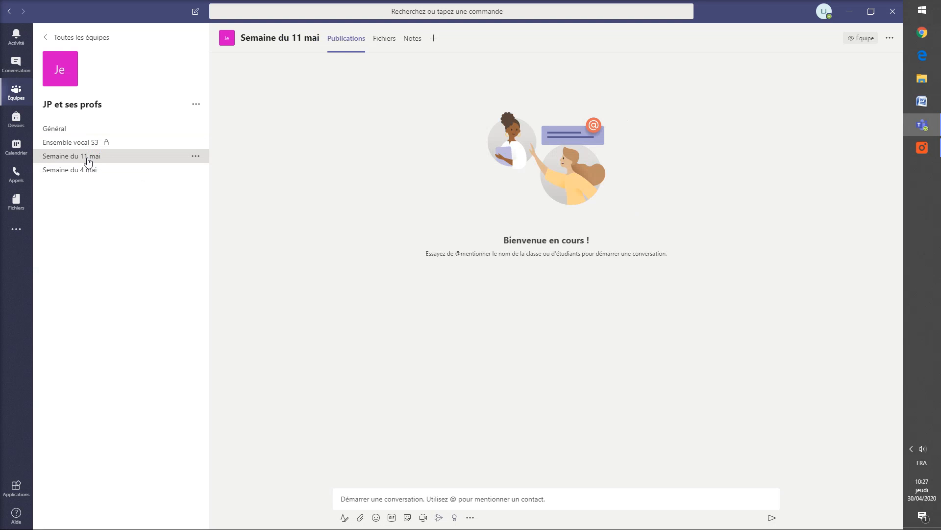
pyautogui.click(93, 172)
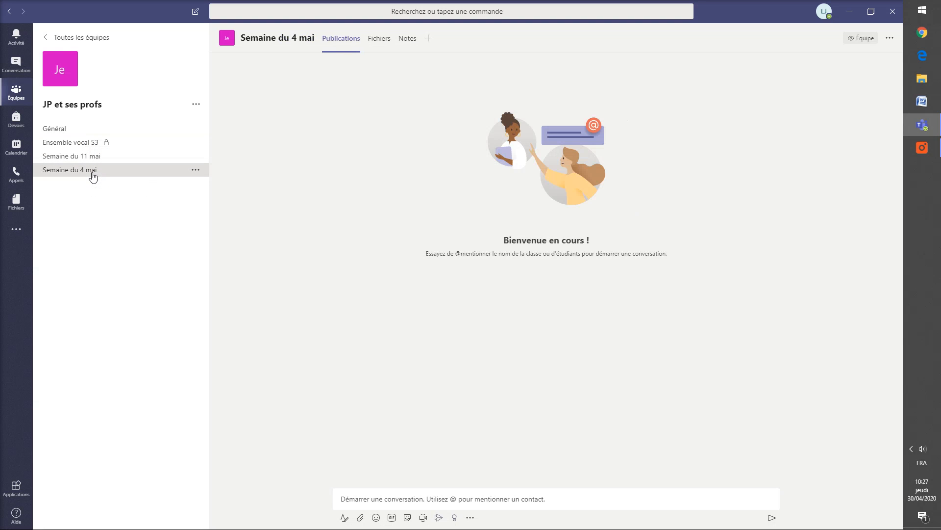
pyautogui.click(99, 162)
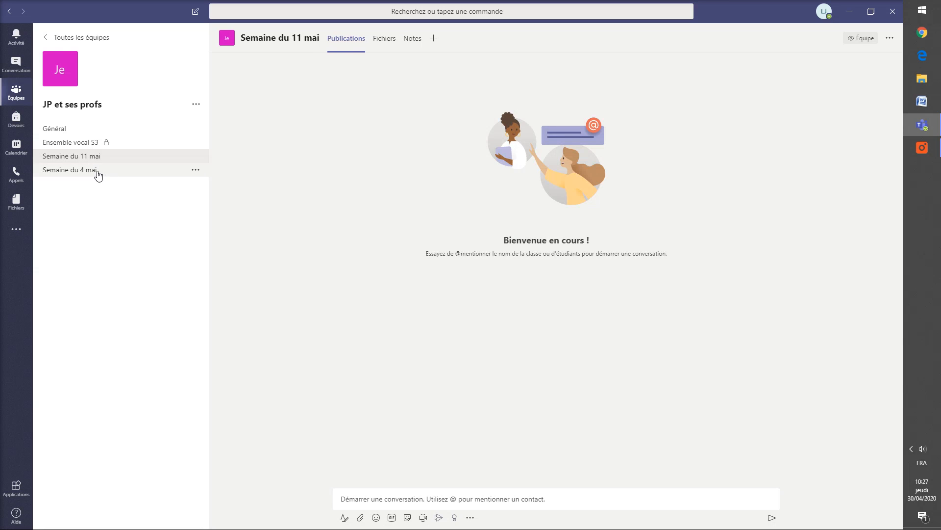
pyautogui.click(98, 173)
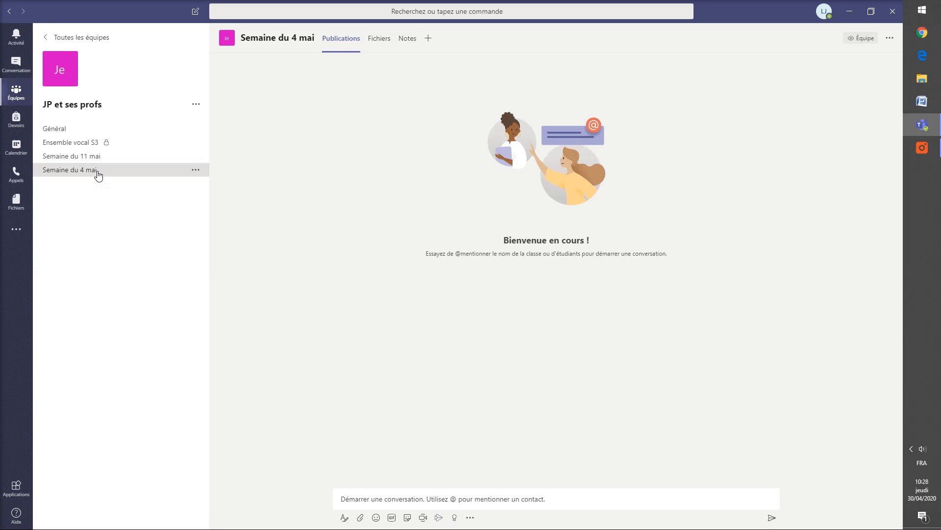
# Step: In the channel's Fichiers tab, create the folder 'Exercices supplémentaires'
pyautogui.click(385, 43)
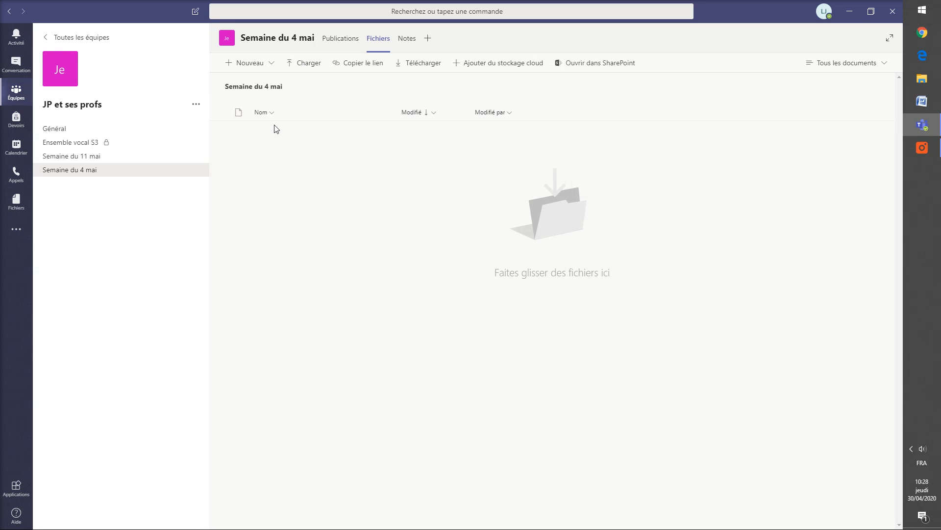
pyautogui.click(249, 63)
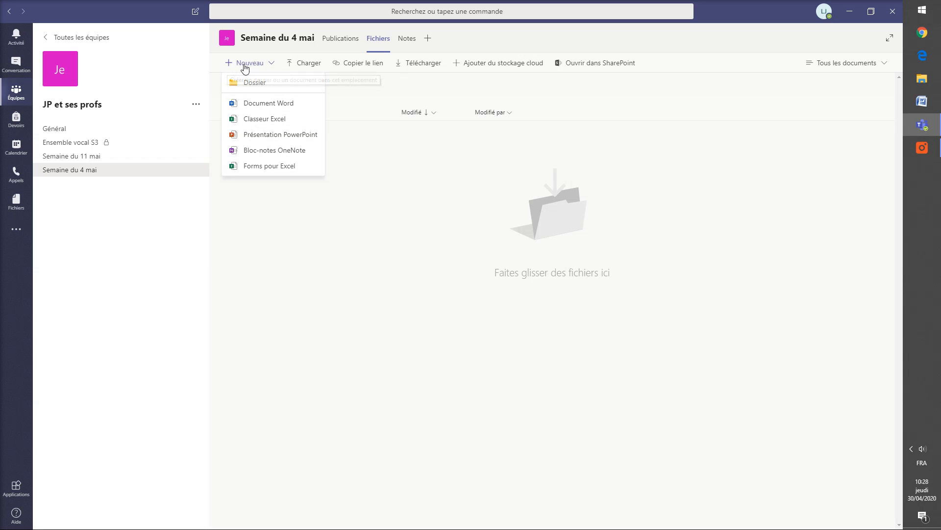
pyautogui.click(254, 84)
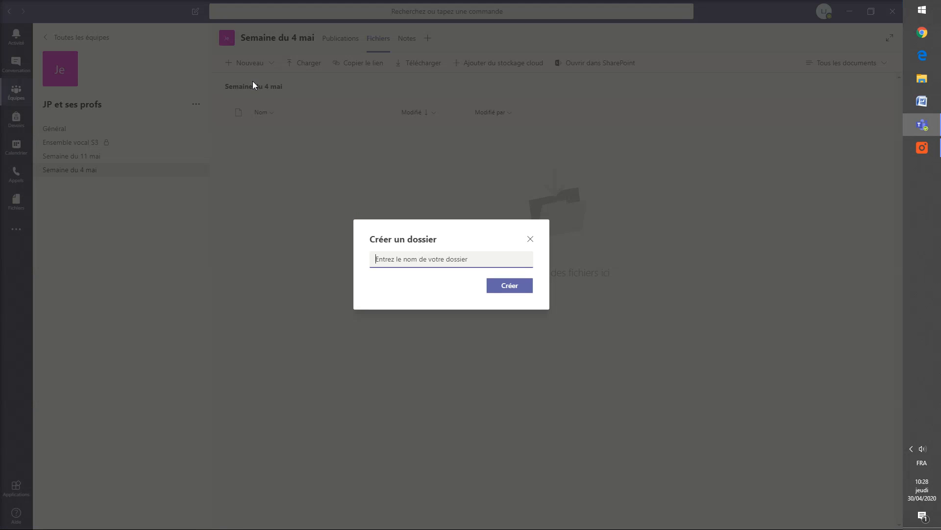
pyautogui.write('Exercices supplémentaires')
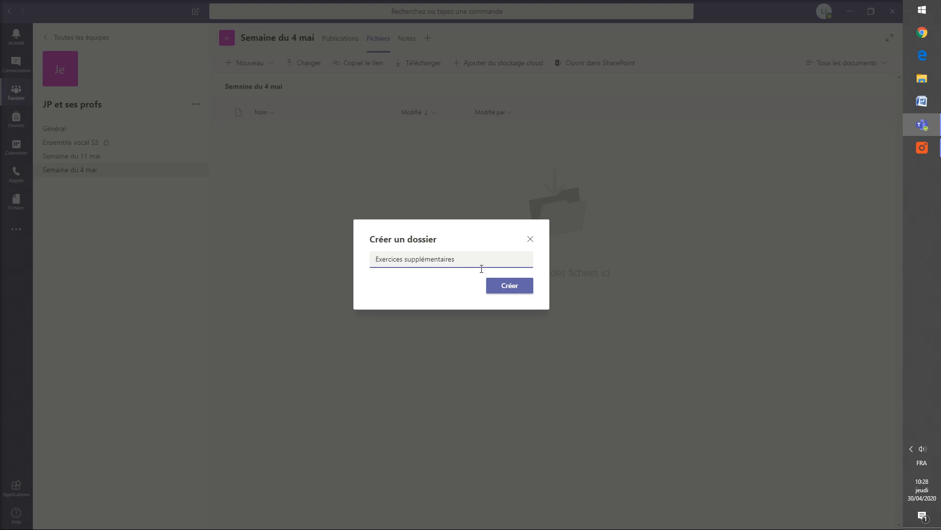
pyautogui.click(508, 286)
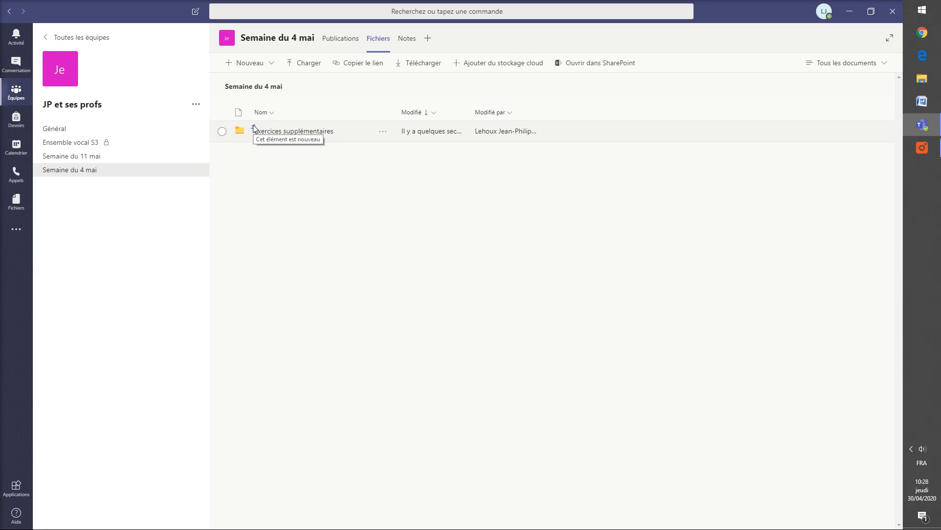
# Step: Create a second folder named 'Notes de cours'
pyautogui.click(243, 64)
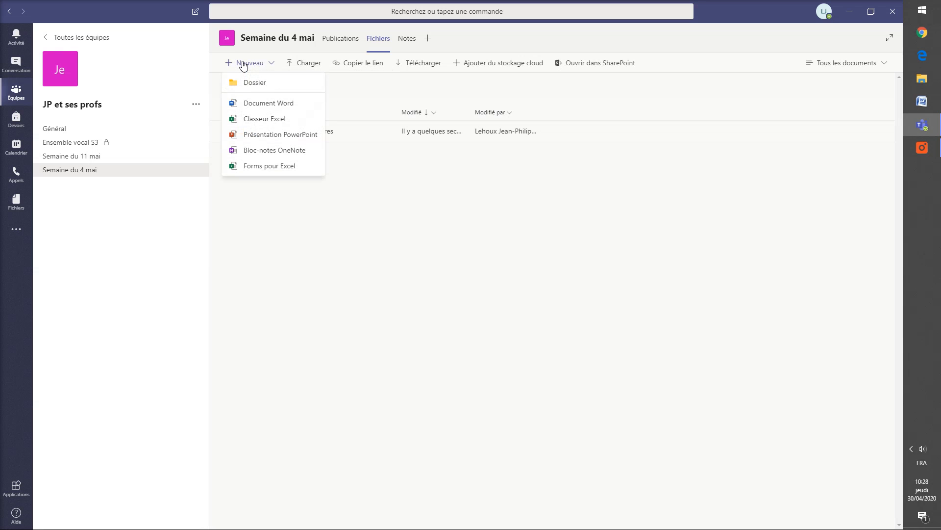
pyautogui.click(251, 84)
pyautogui.write('Notes de cours')
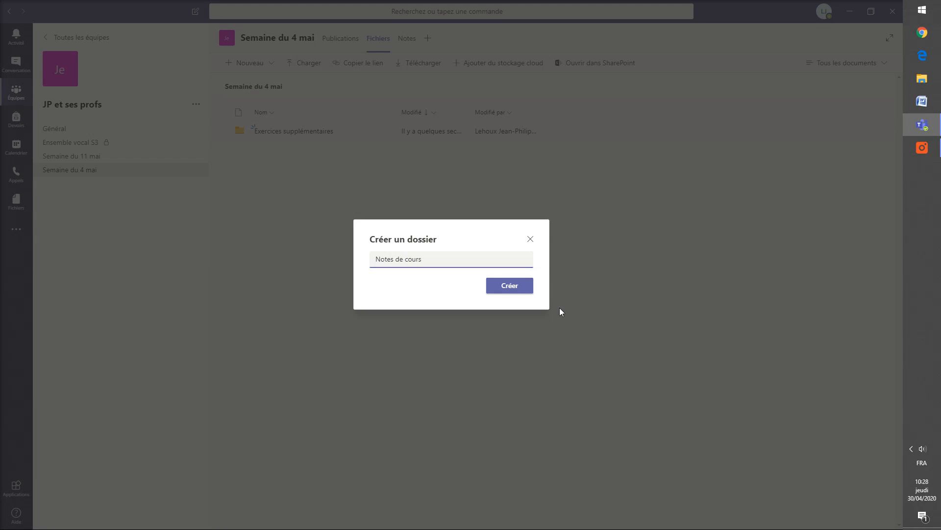
pyautogui.click(512, 284)
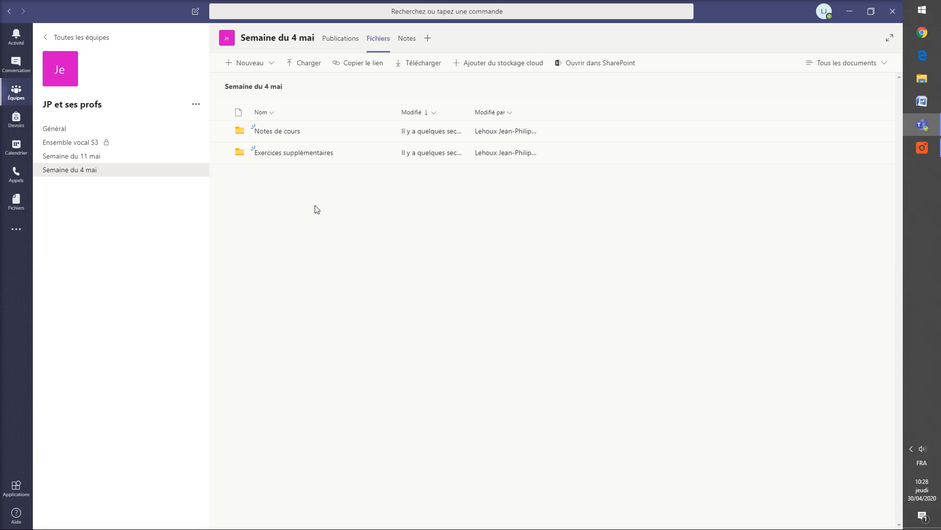
# Step: In the Général channel's Fichiers, create a new folder named 'Travaux d'élèves'
pyautogui.click(46, 130)
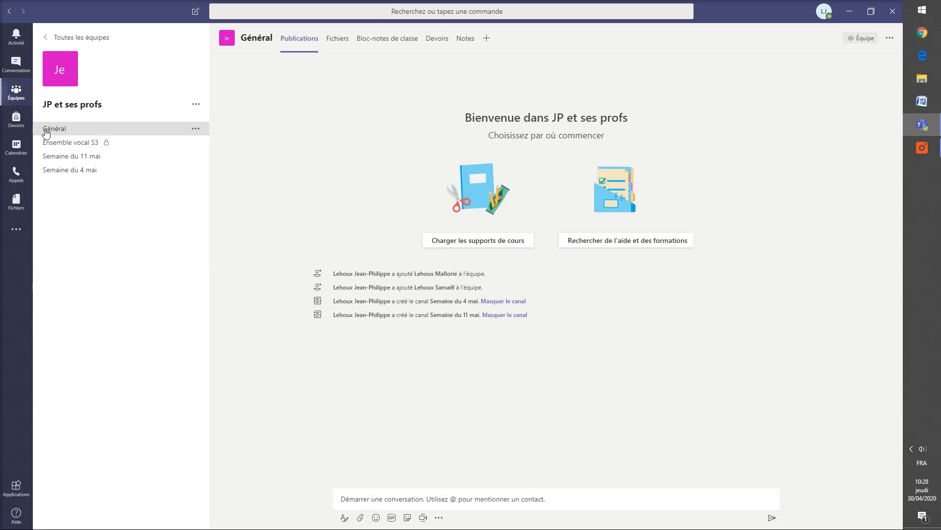
pyautogui.click(337, 39)
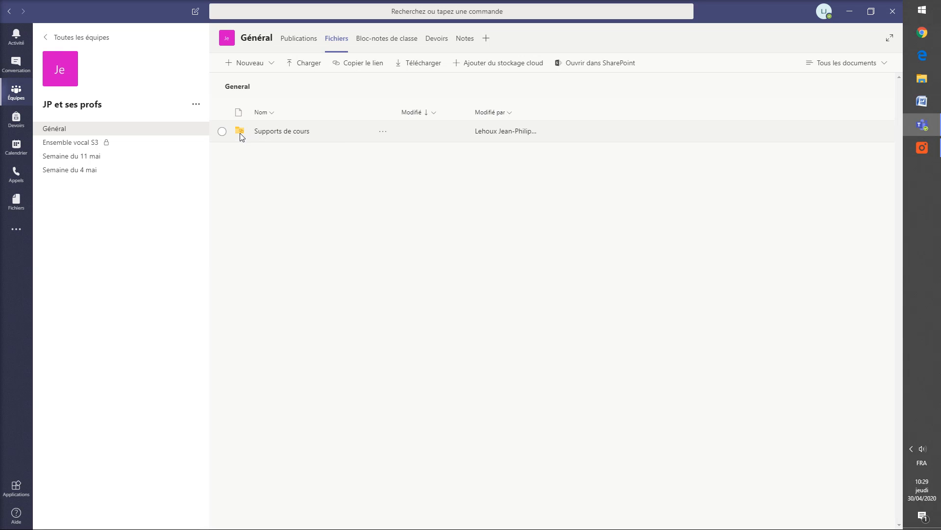
pyautogui.moveTo(241, 135)
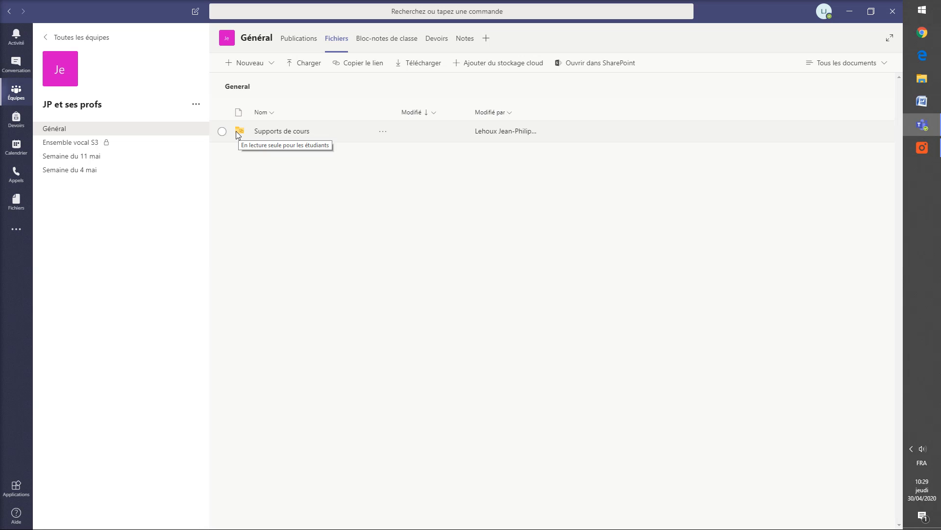
pyautogui.click(246, 63)
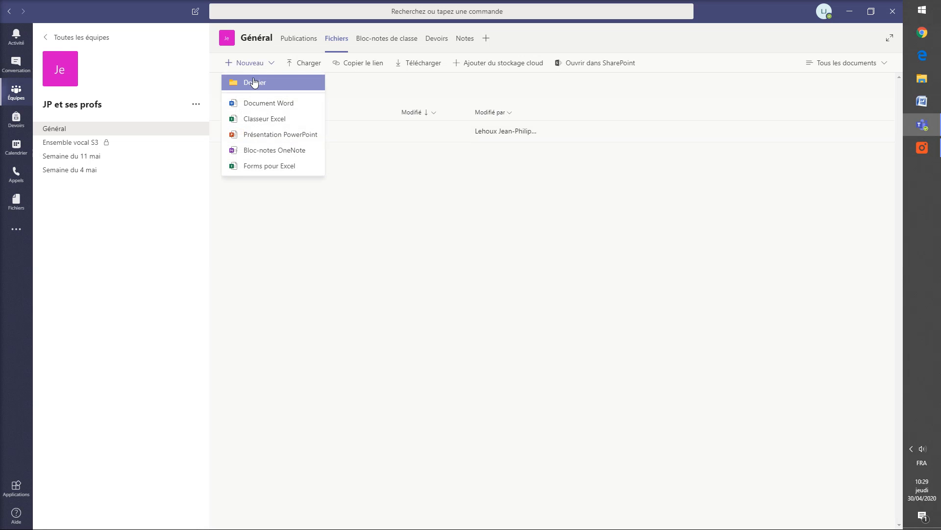
pyautogui.click(254, 80)
pyautogui.write("Travaux d'élèves")
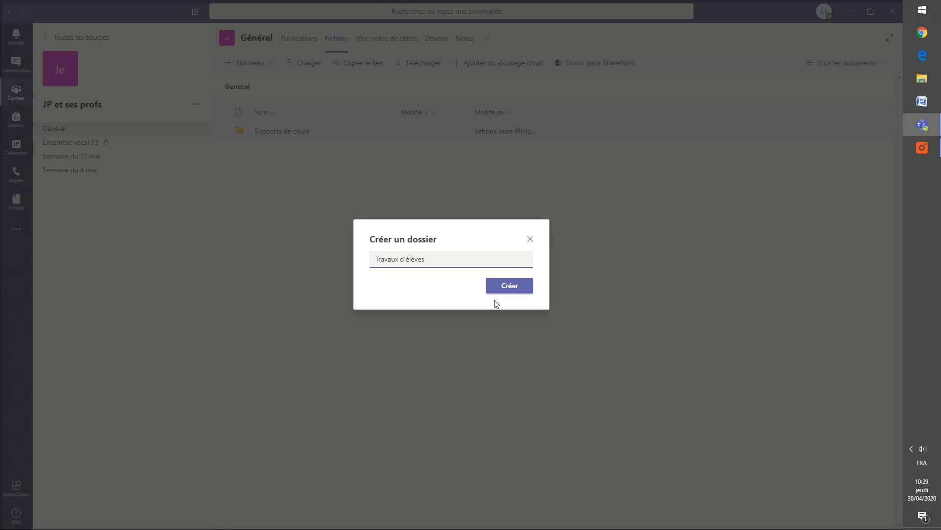
pyautogui.click(523, 283)
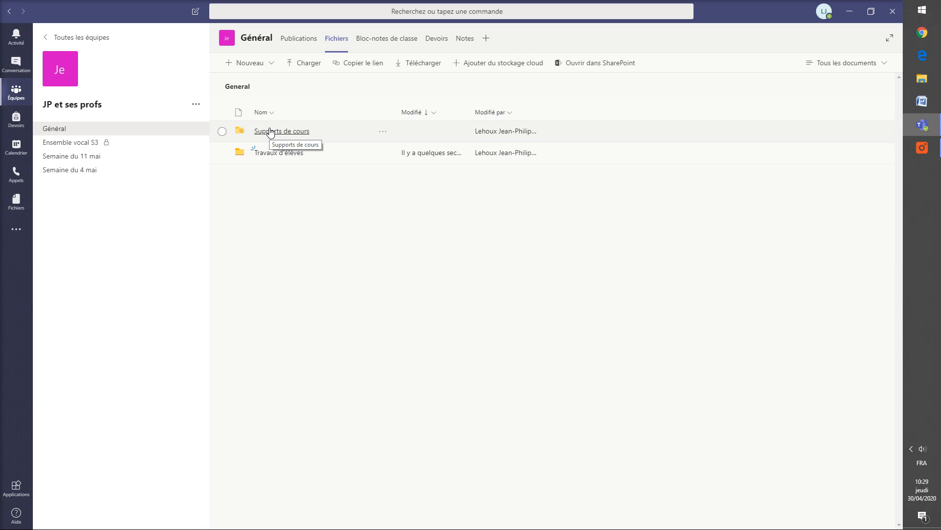
# Step: Inside 'Supports de cours', create a 'Notes de cours' subfolder and open it
pyautogui.click(270, 131)
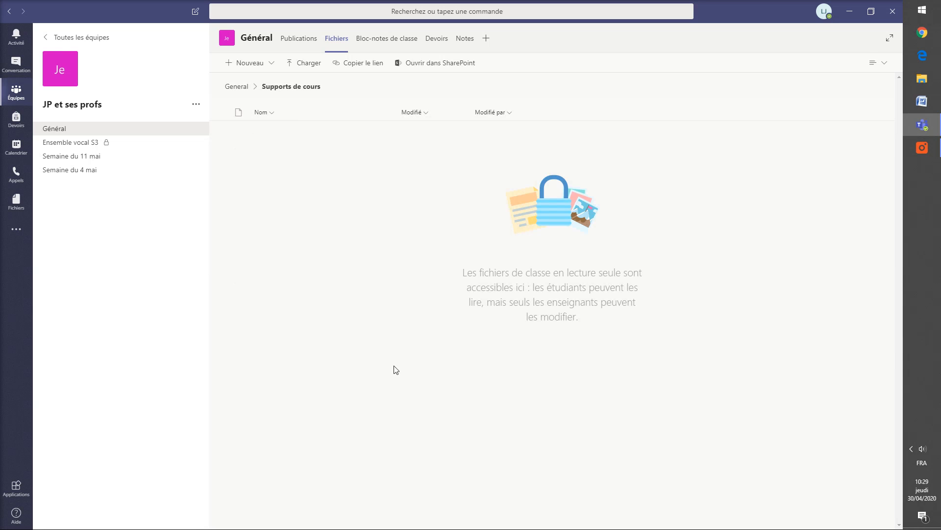
pyautogui.click(243, 64)
pyautogui.click(253, 82)
pyautogui.write('Notes de cours')
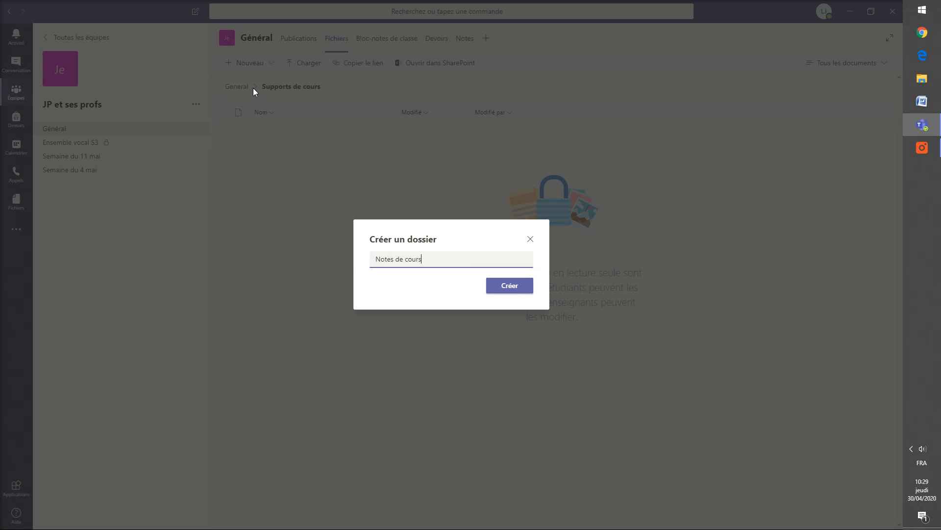
pyautogui.click(501, 285)
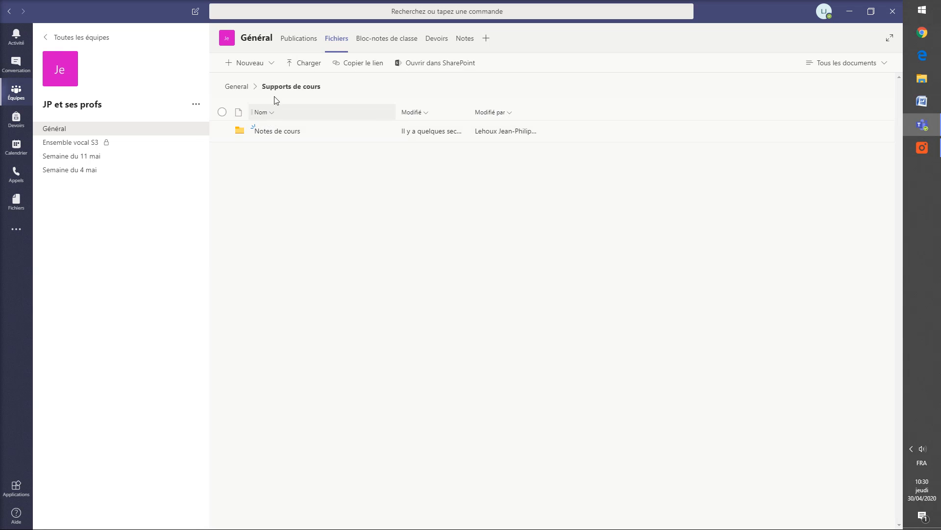
pyautogui.click(284, 134)
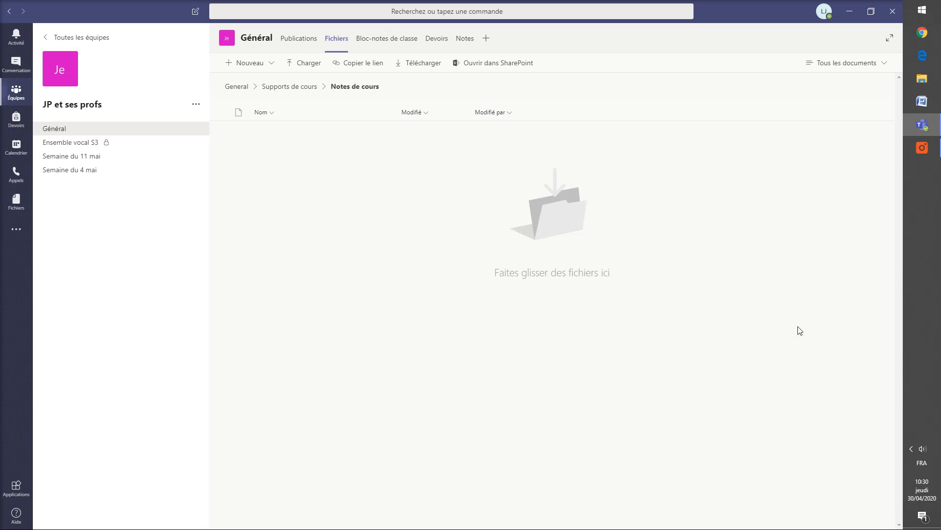
# Step: Upload 'ST4 - Chapitre 6-7-8 - Les changements climatiques complet' PDF from Bureau > CSR 2019-2020 - ST4
pyautogui.click(304, 65)
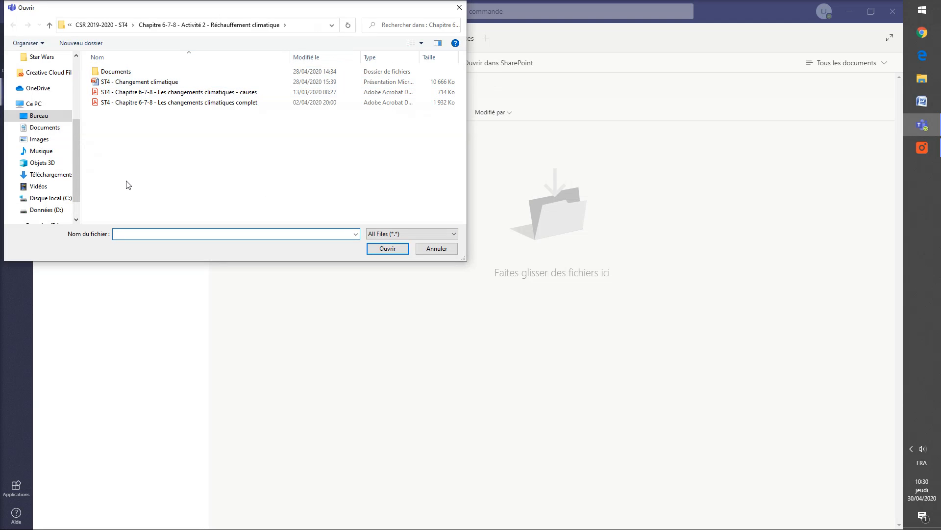
pyautogui.click(30, 117)
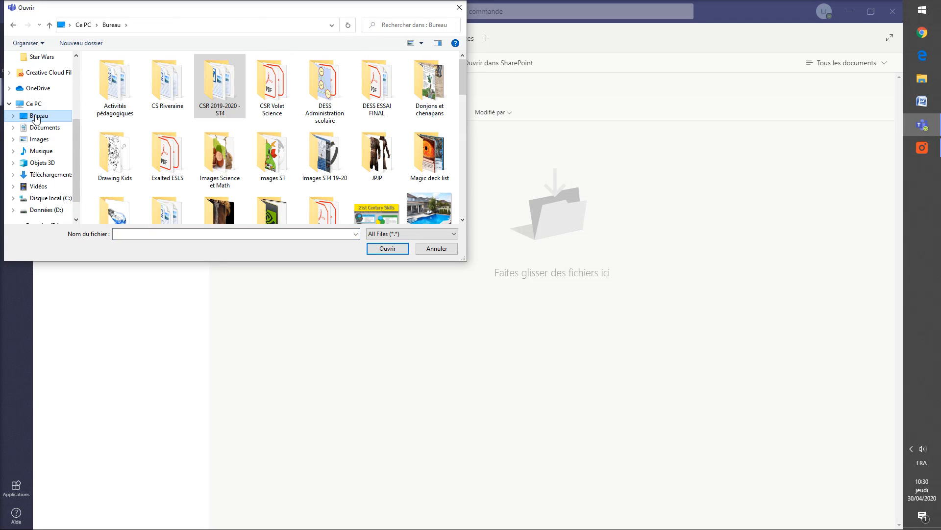
pyautogui.click(222, 81)
pyautogui.doubleClick(227, 80)
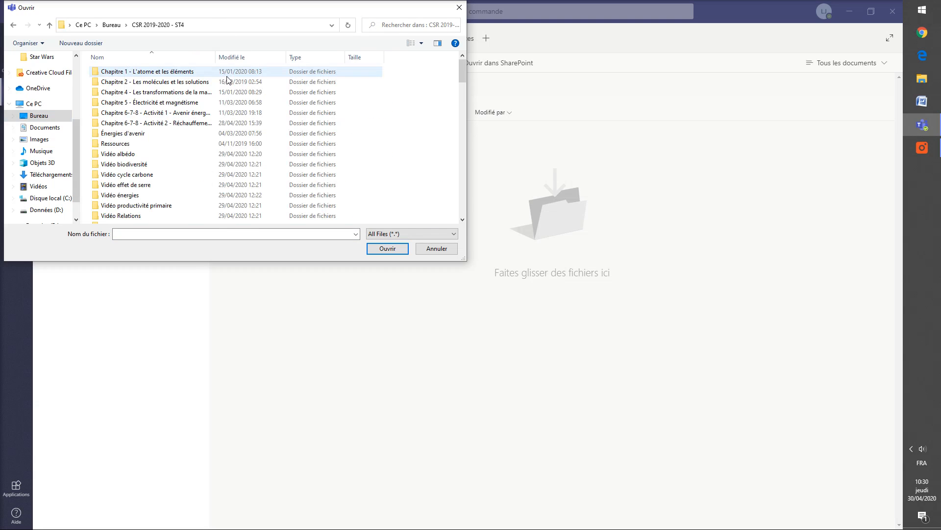
pyautogui.doubleClick(173, 127)
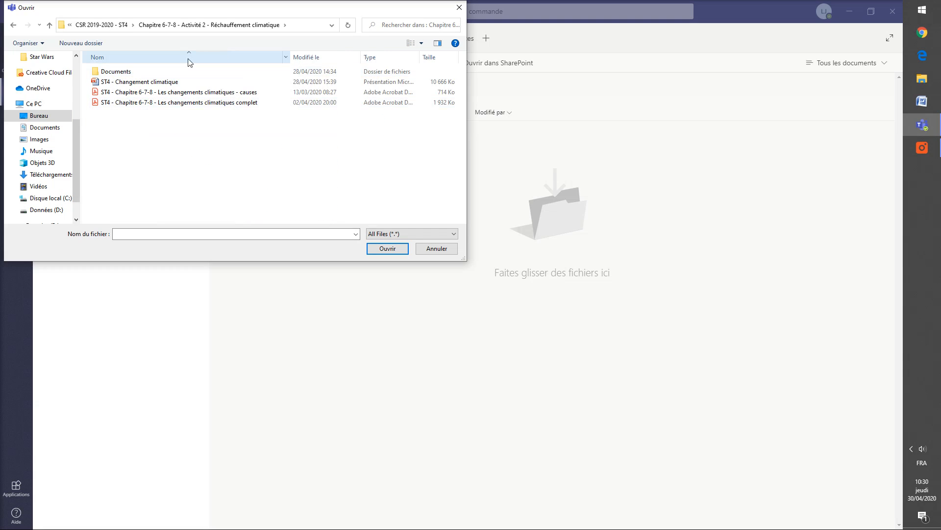
pyautogui.click(168, 107)
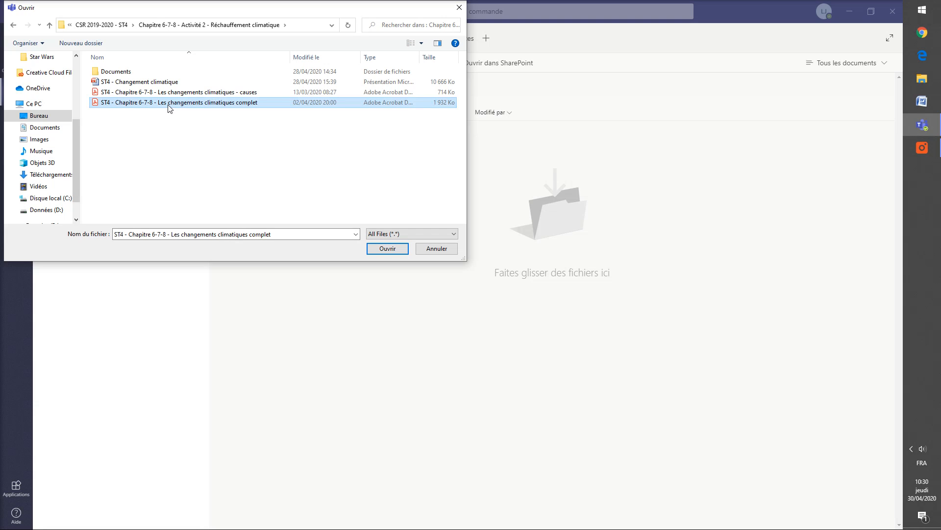
pyautogui.click(387, 252)
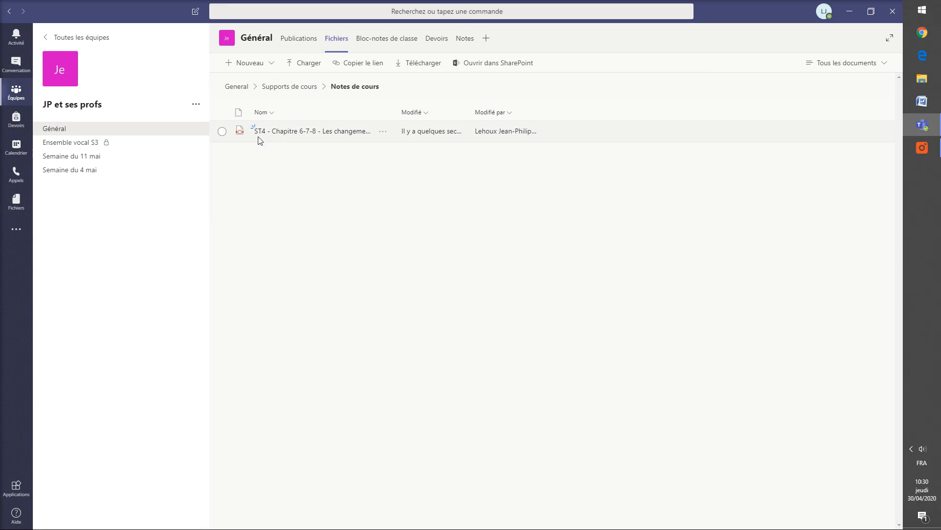
# Step: Preview the uploaded climate change PDF, then close the preview
pyautogui.click(283, 133)
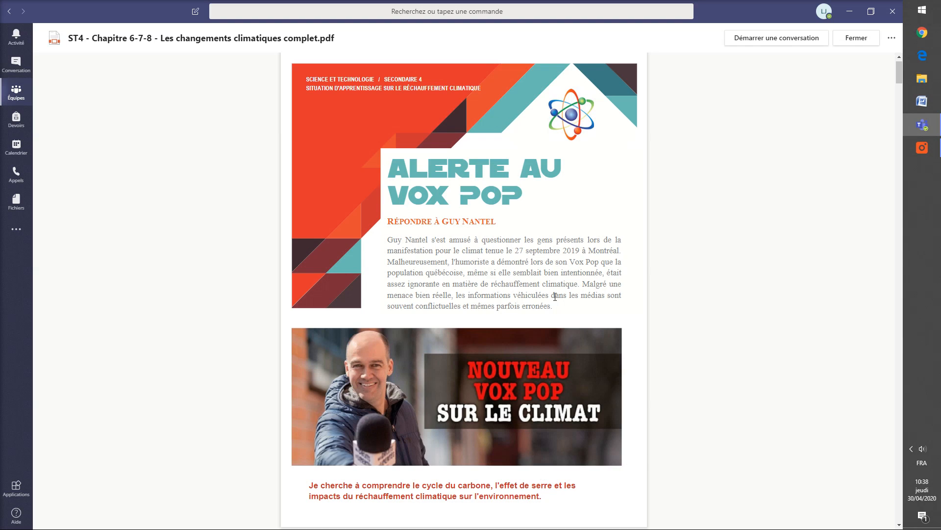
pyautogui.click(892, 39)
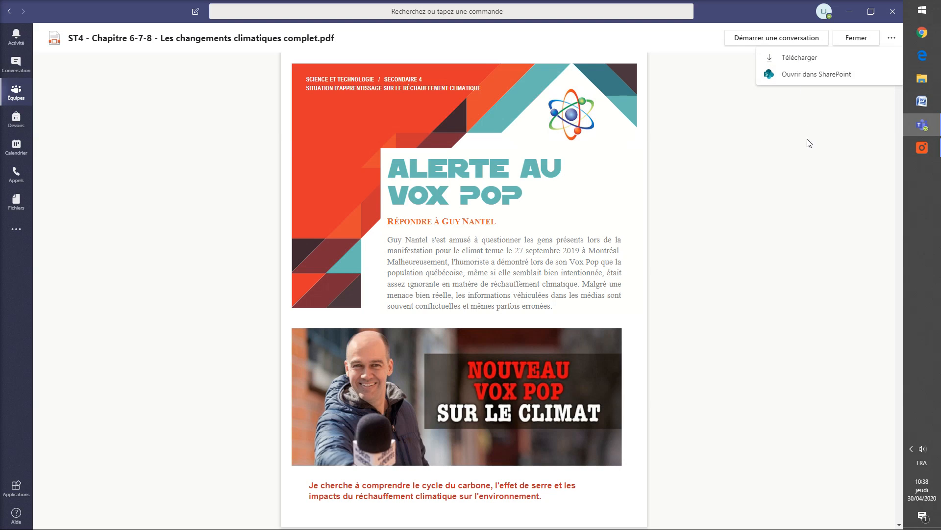
pyautogui.click(856, 38)
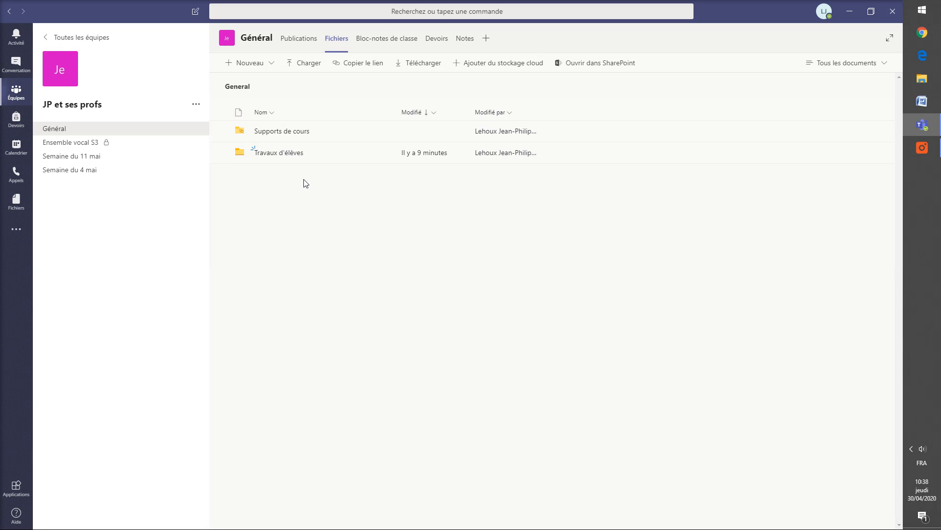
# Step: In 'Travaux d'élèves', create Word document 'Chansons de Noël' containing 'Va le bon vent !'
pyautogui.click(287, 153)
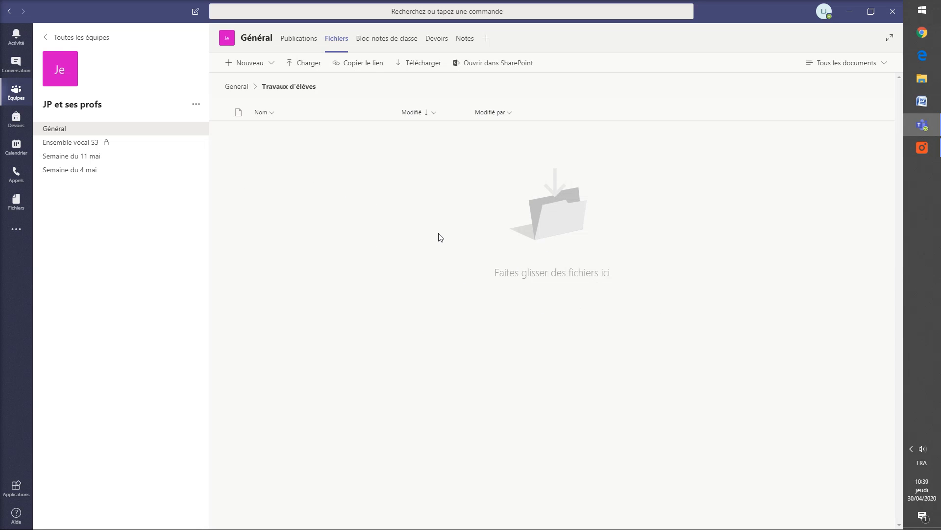
pyautogui.click(260, 64)
pyautogui.click(284, 100)
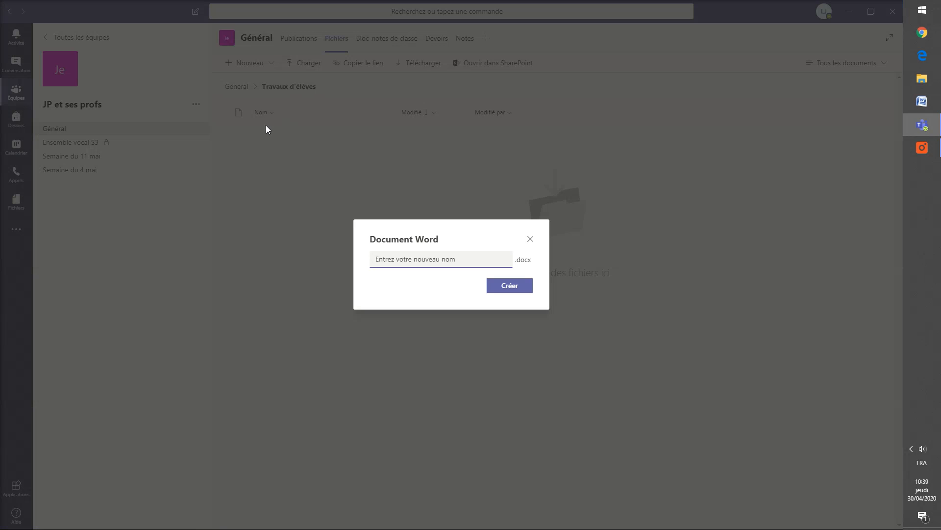
pyautogui.write('Chansons de No')
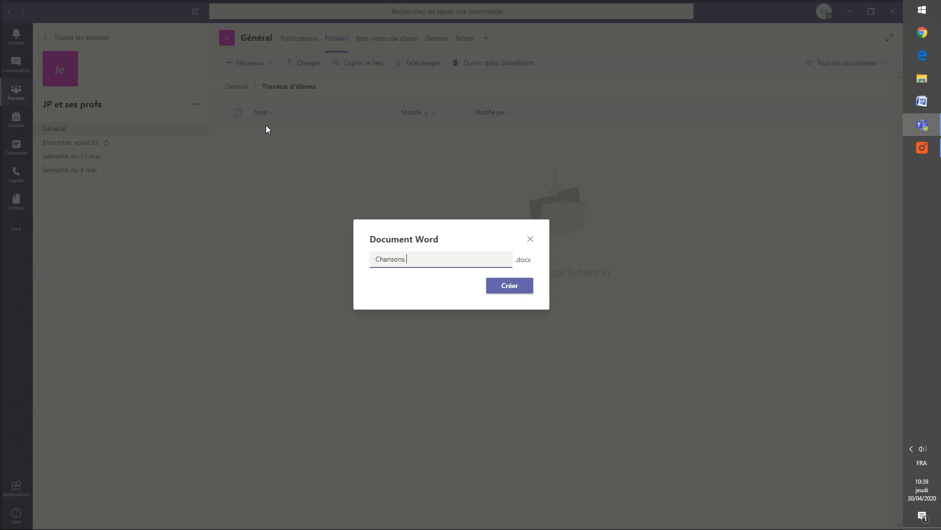
pyautogui.write('ëlo')
pyautogui.press('BackSpace')
pyautogui.click(500, 289)
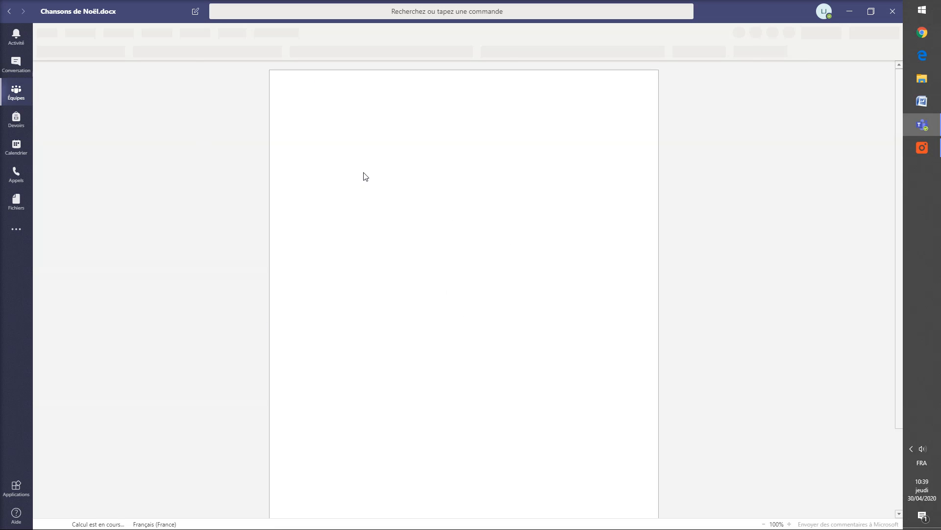
pyautogui.write('Va le bon vent !')
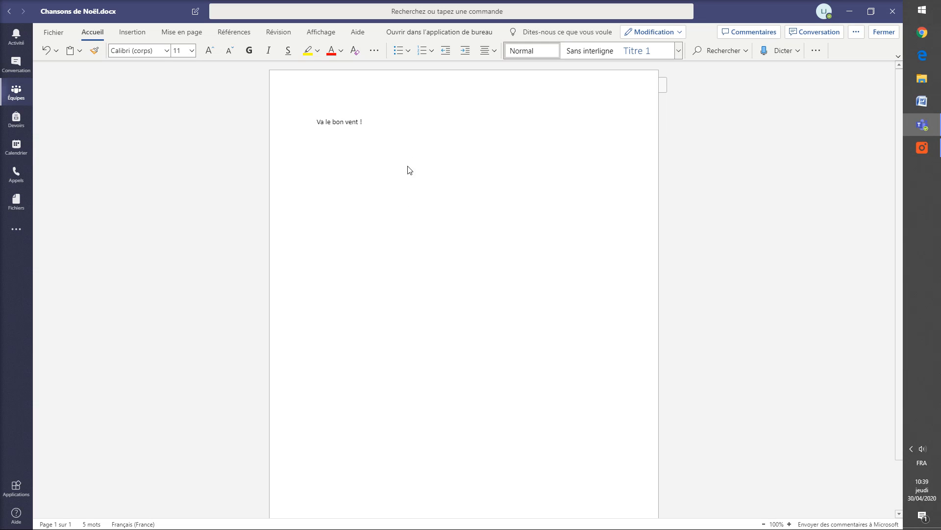
pyautogui.click(885, 32)
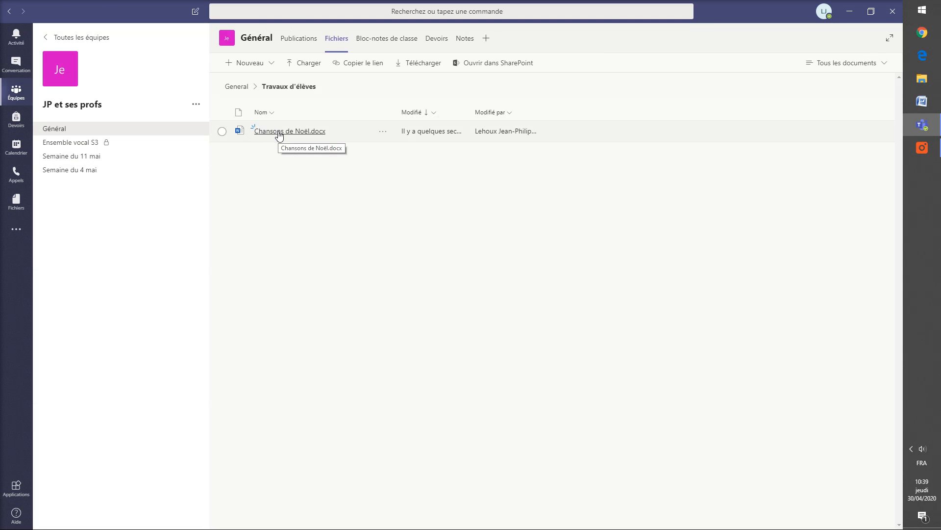
pyautogui.click(311, 131)
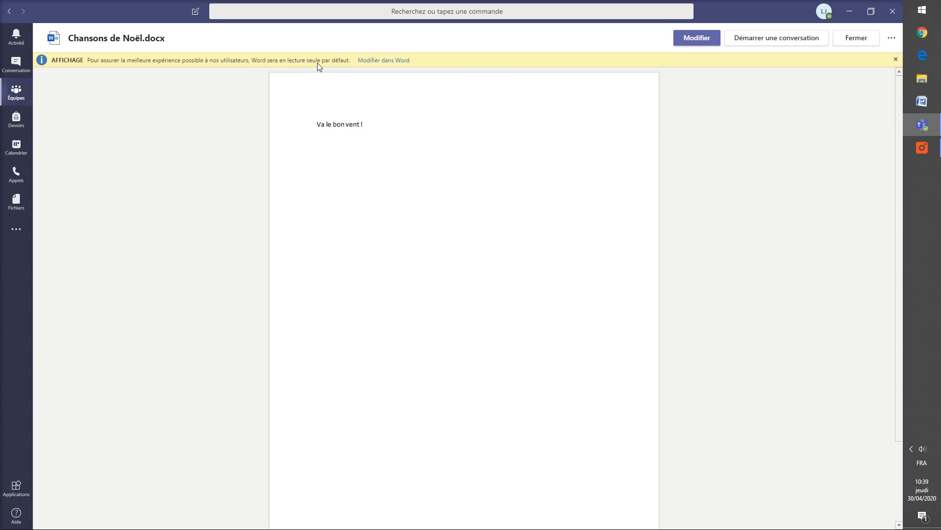
pyautogui.click(895, 59)
pyautogui.click(689, 43)
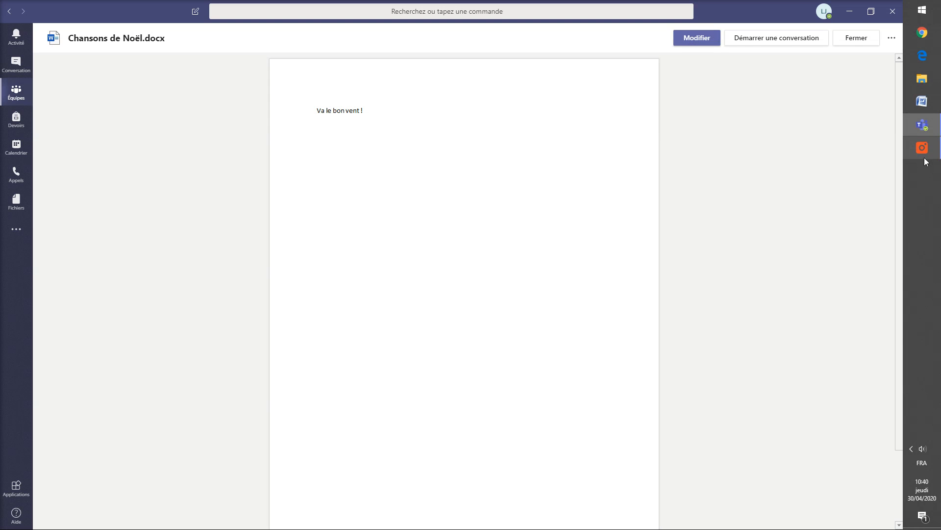
pyautogui.moveTo(921, 157)
pyautogui.click(855, 42)
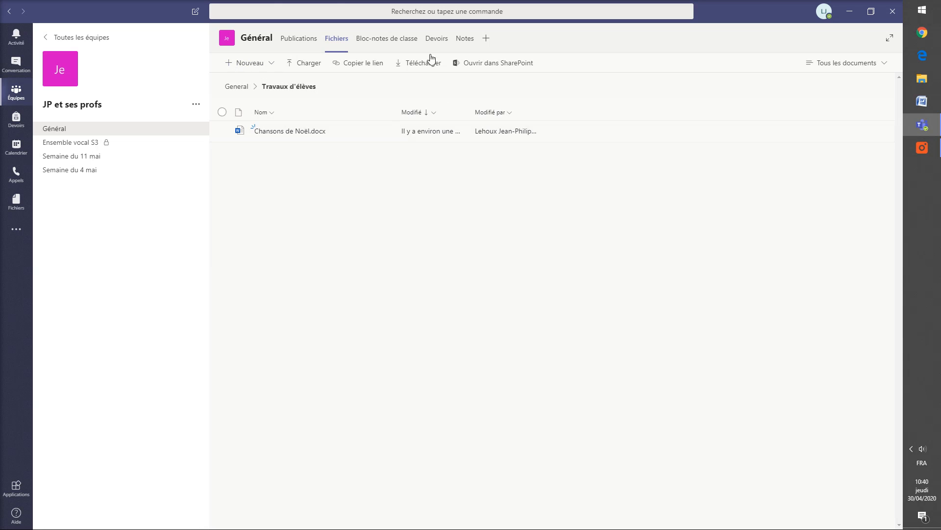
# Step: Go back to Général files and add a 'Devoir #1' folder inside 'Travaux d'élèves'
pyautogui.click(235, 88)
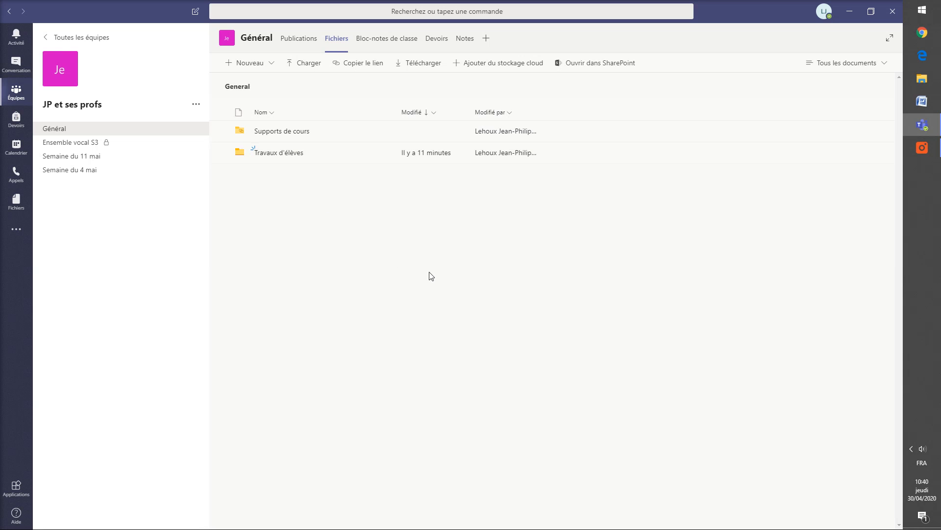
pyautogui.click(279, 153)
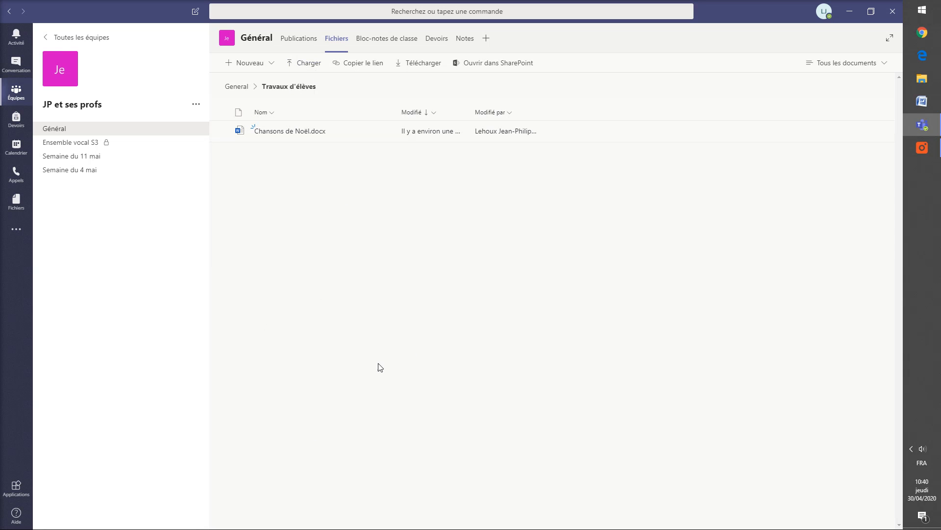
pyautogui.click(254, 64)
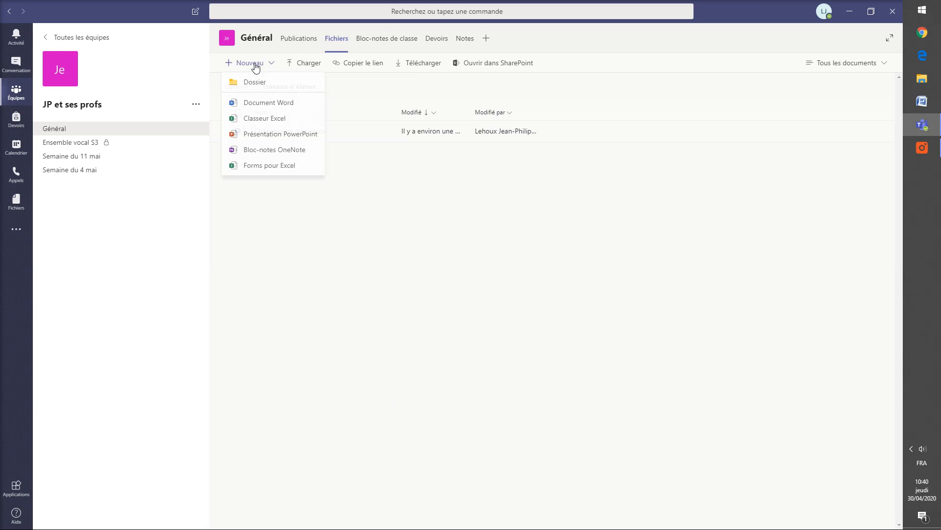
pyautogui.click(264, 82)
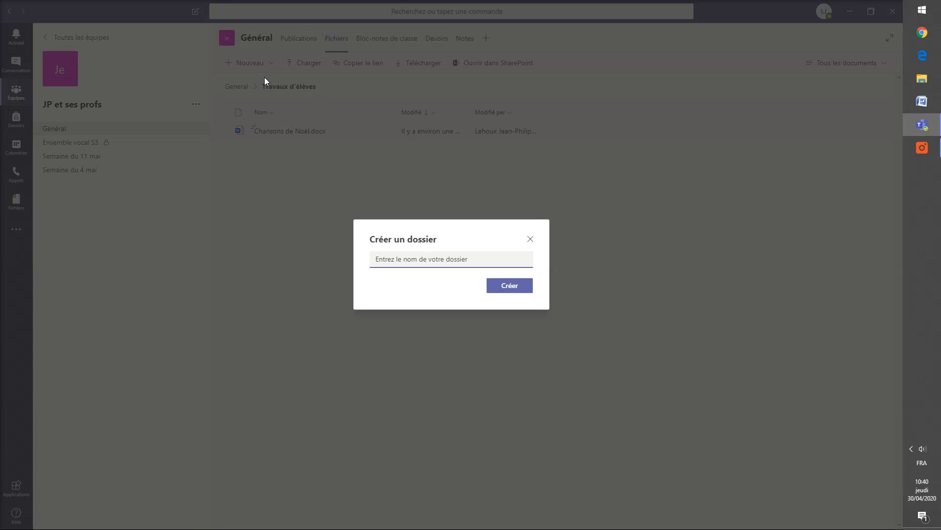
pyautogui.write('Travail de ')
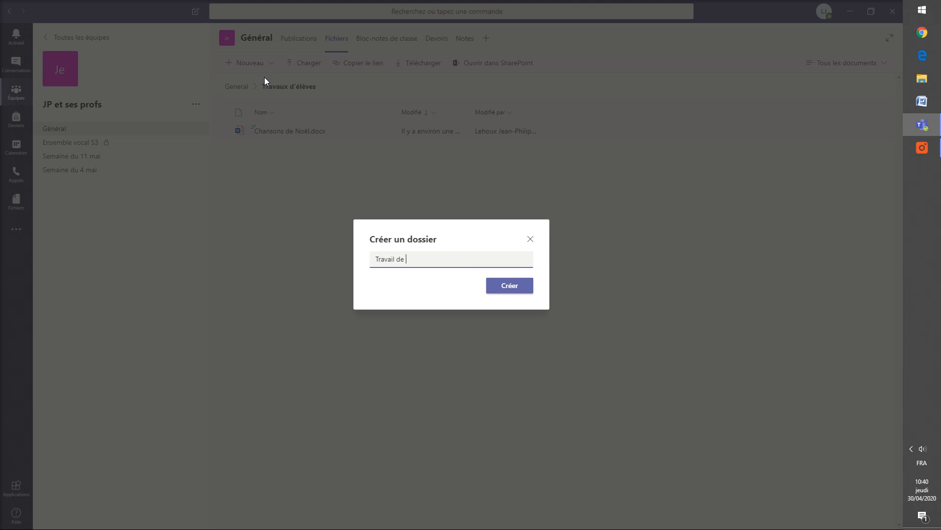
pyautogui.write('la semaine du 4 mai')
pyautogui.hotkey('ctrl', 'a')
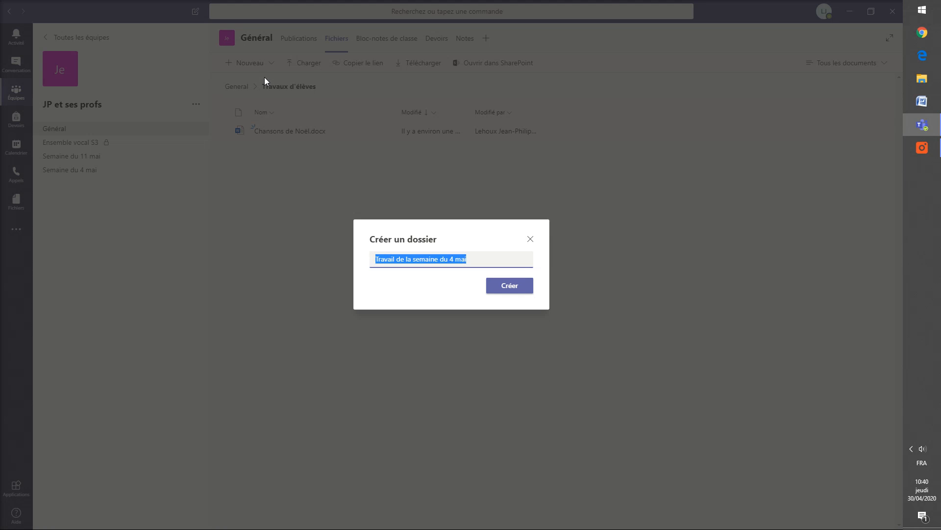
pyautogui.write('Devoir #1')
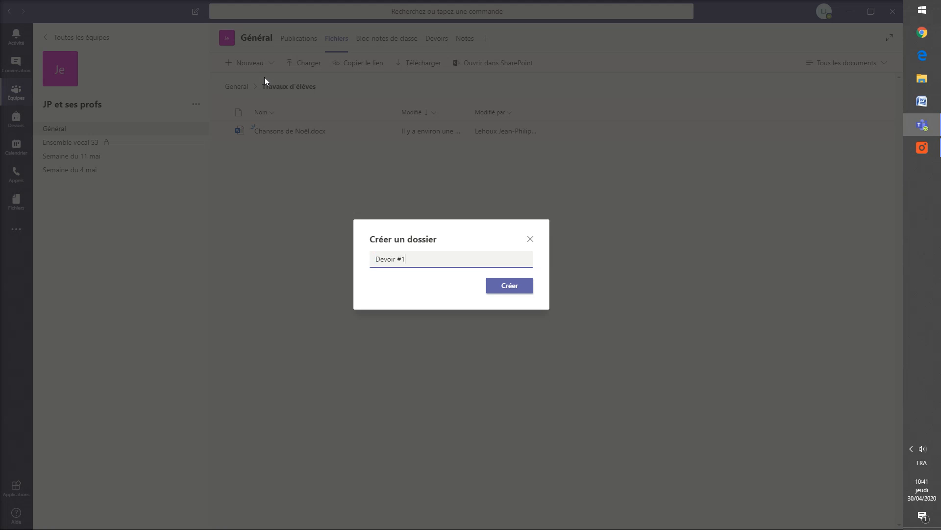
pyautogui.click(507, 287)
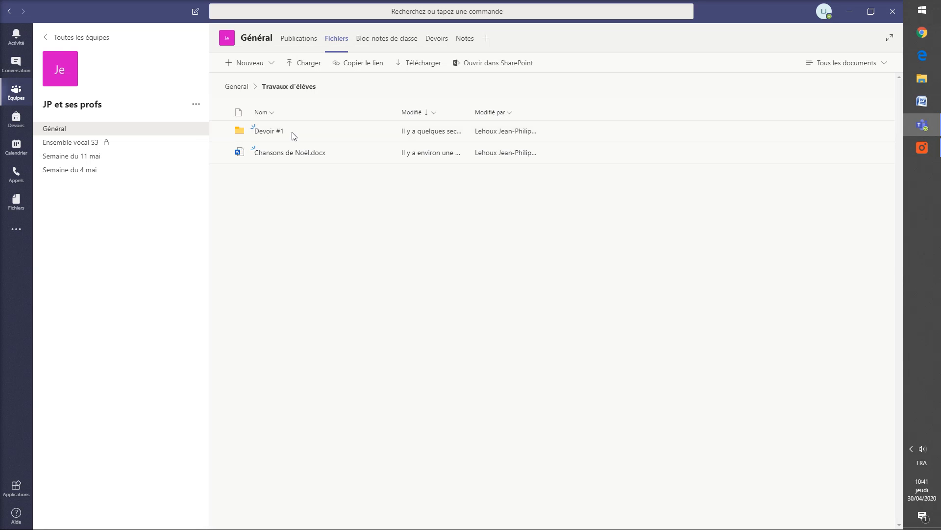
# Step: Post a two-line greeting to the teacher asking 'm'expliquer ce qu'est l'albédo ?', then expand a new post's composer
pyautogui.click(55, 129)
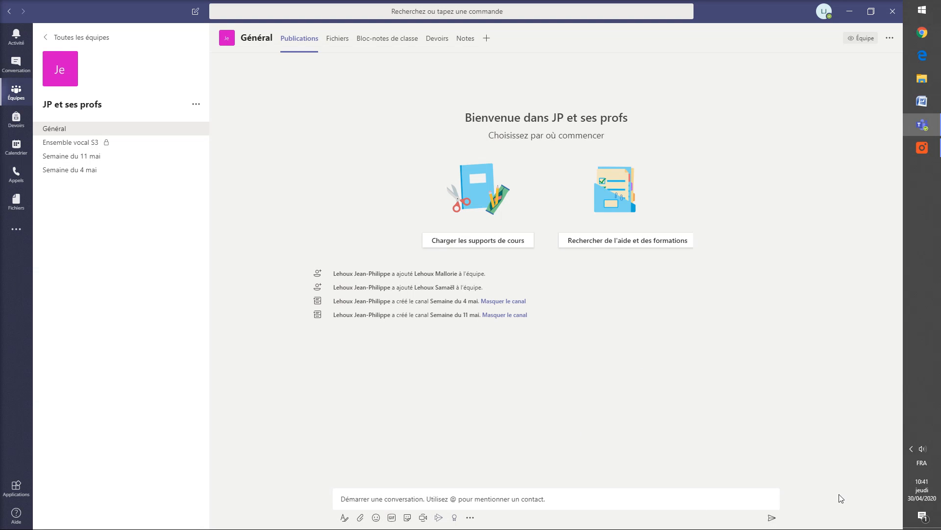
pyautogui.click(509, 496)
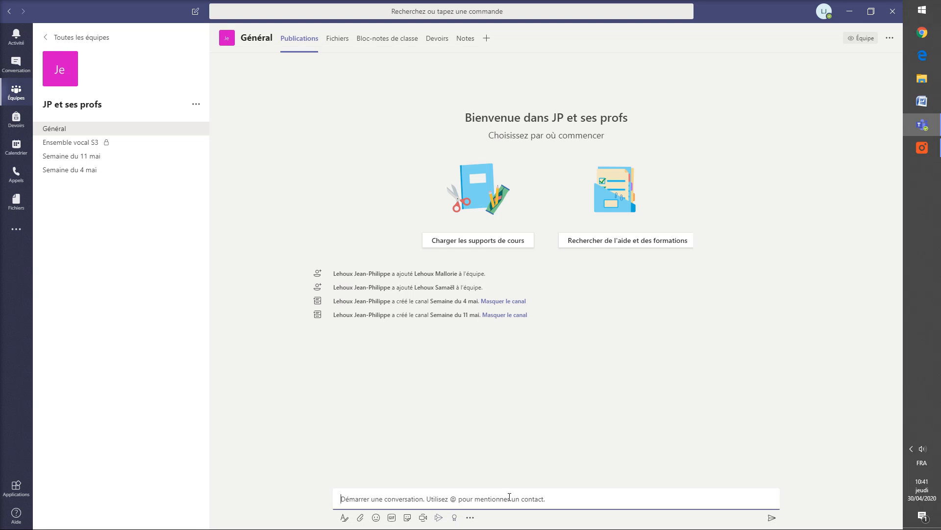
pyautogui.write('Bon')
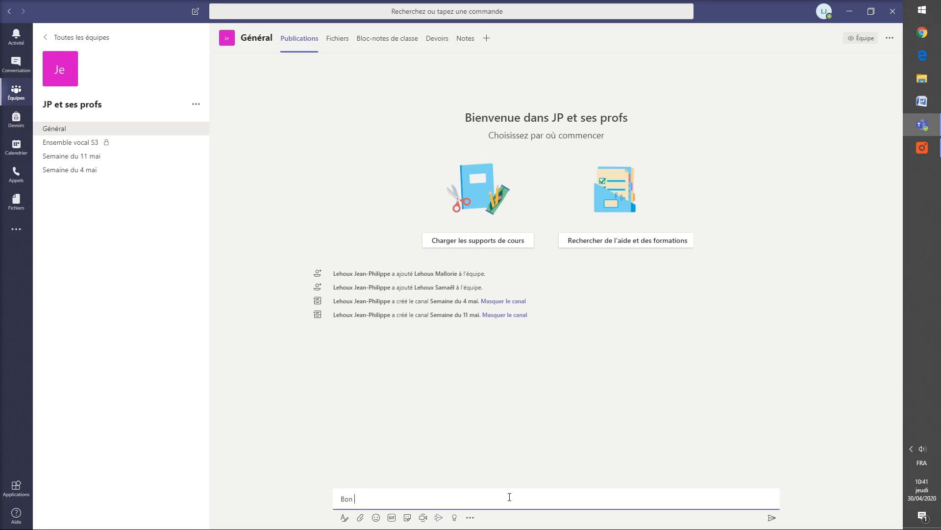
pyautogui.write('jour M. Lehoux,')
pyautogui.hotkey('shift', 'Return')
pyautogui.write('V')
pyautogui.press('BackSpace')
pyautogui.write('Pouvez-')
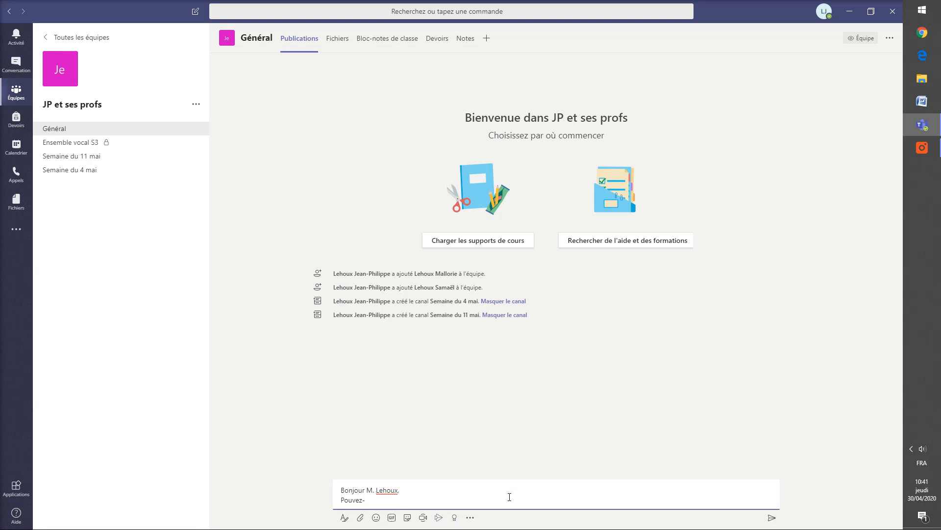
pyautogui.press('BackSpace')
pyautogui.write("m'expliquer ce qu'est l'albédo ?")
pyautogui.press('Return')
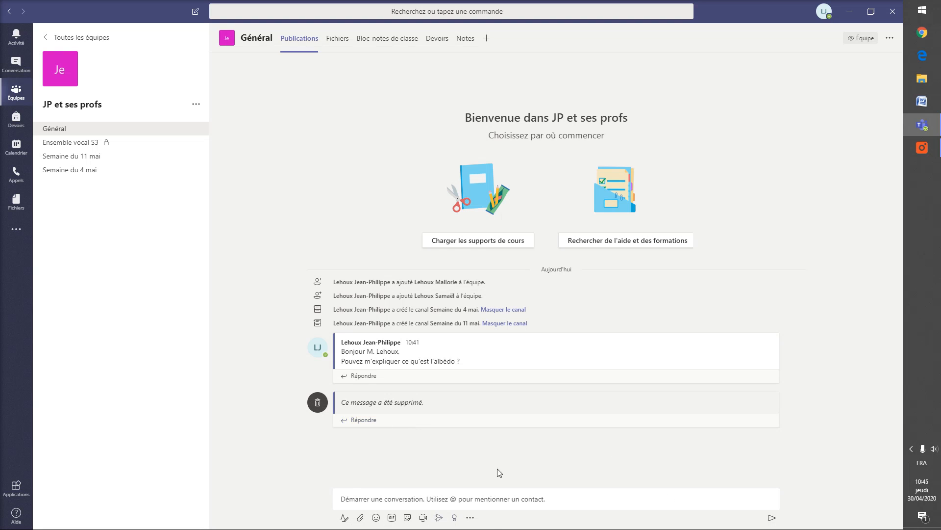
pyautogui.click(364, 498)
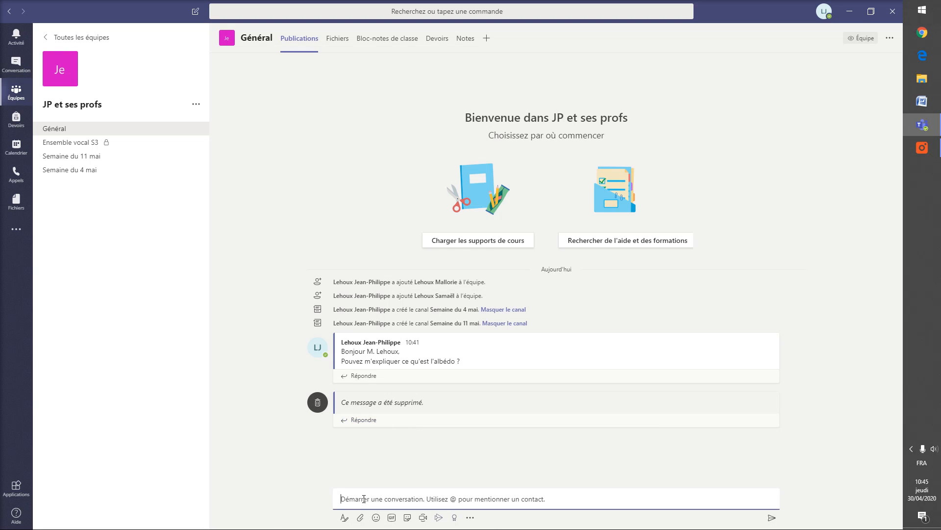
pyautogui.click(345, 521)
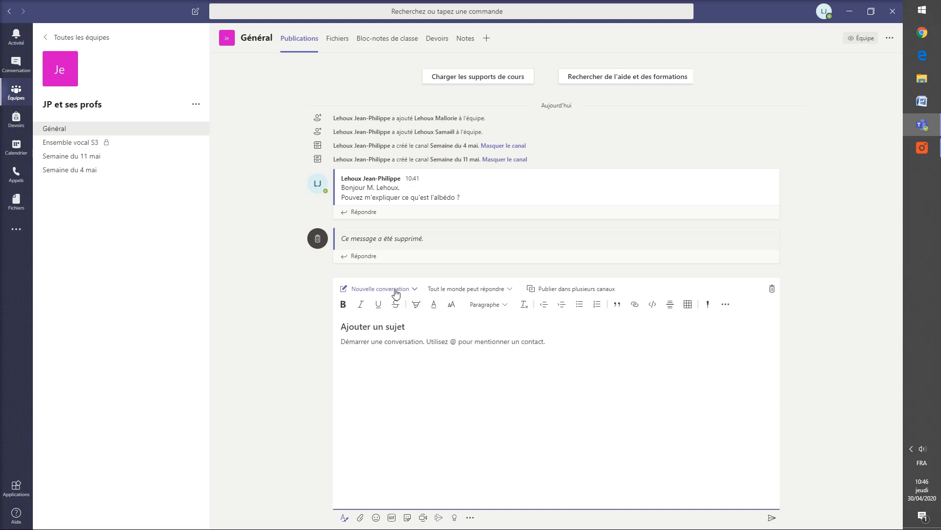
# Step: Switch the new post to Annonce and title it 'N'oubliez pas de remettre le devoir #1'
pyautogui.click(380, 289)
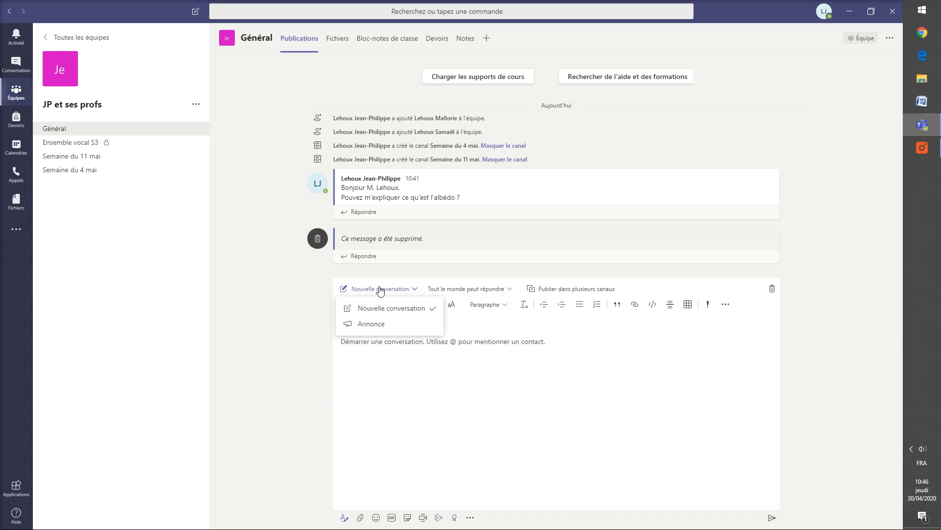
pyautogui.click(390, 325)
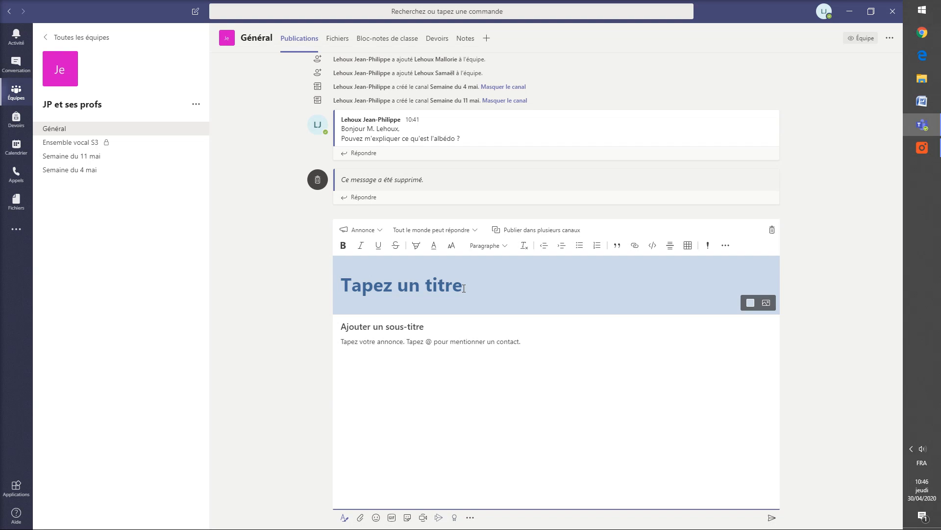
pyautogui.write("N'o")
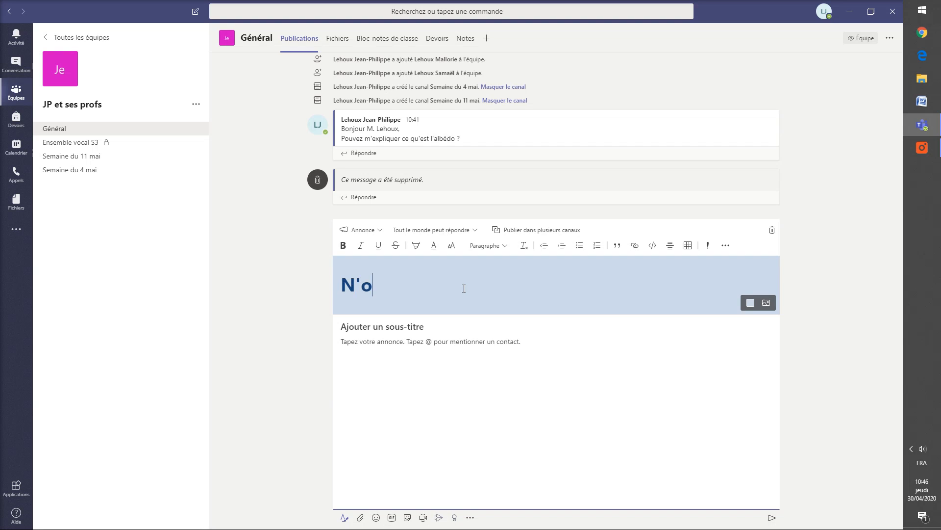
pyautogui.write('ubliez pas le')
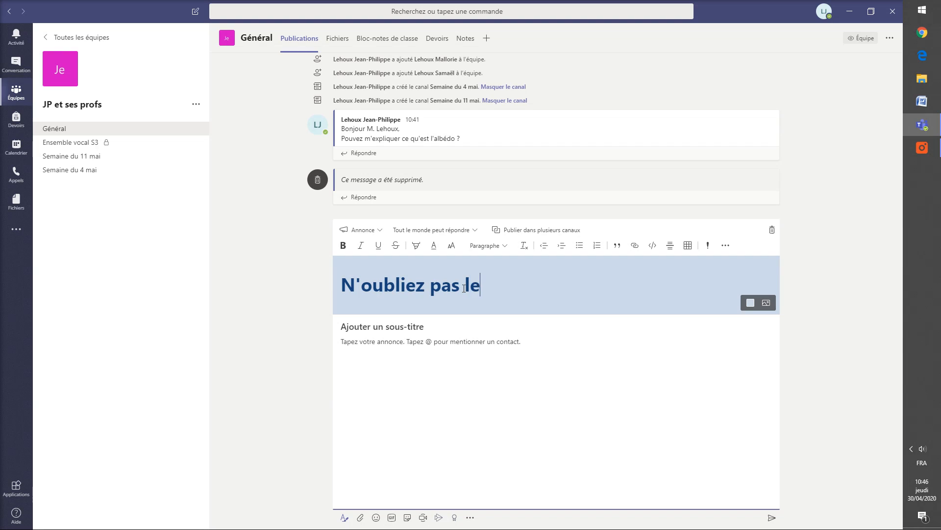
pyautogui.press('BackSpace')
pyautogui.press('BackSpace')
pyautogui.press('BackSpace')
pyautogui.write('de remet')
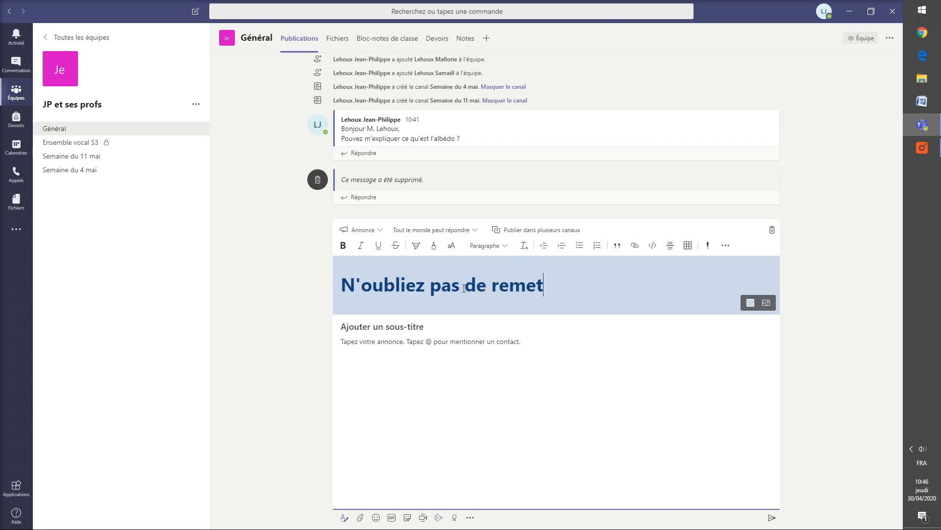
pyautogui.write('tre le devoir #1')
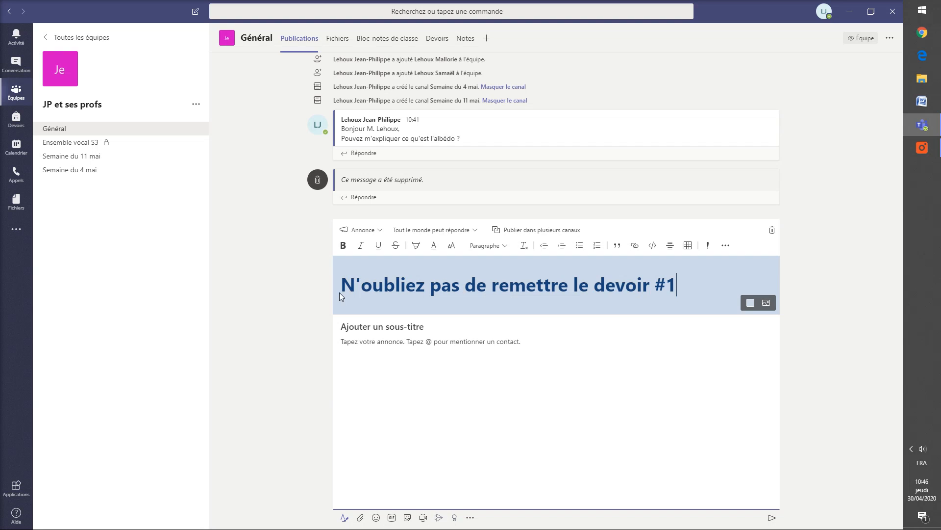
# Step: Try dark blue and light pink banner colours, settling on orange for the announcement title
pyautogui.click(751, 303)
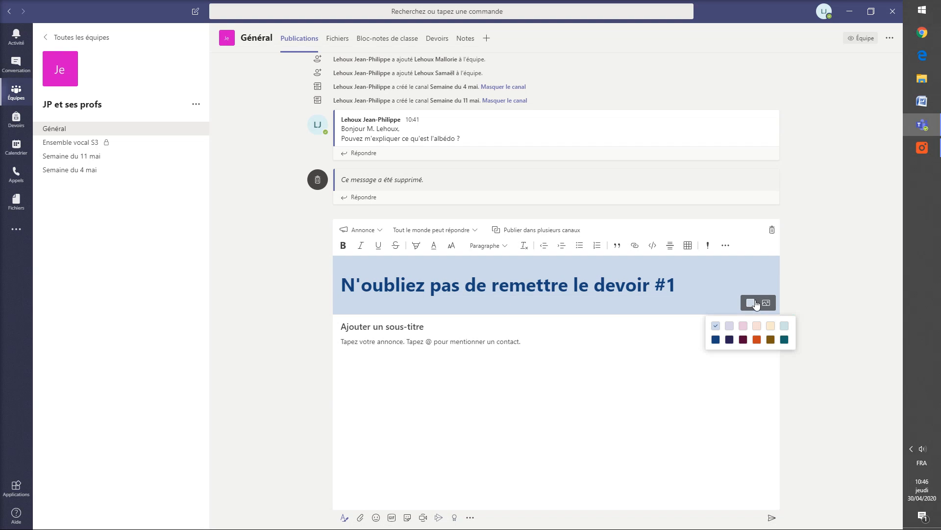
pyautogui.click(757, 340)
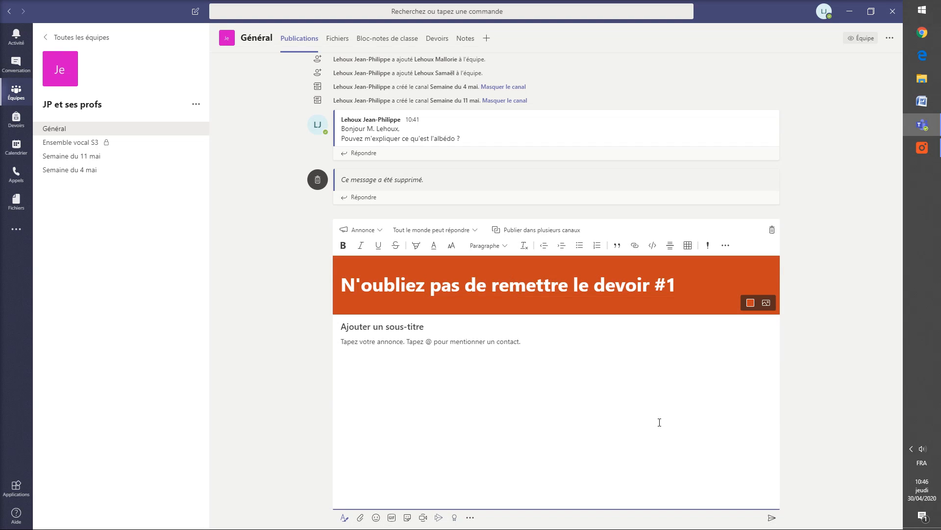
pyautogui.click(766, 302)
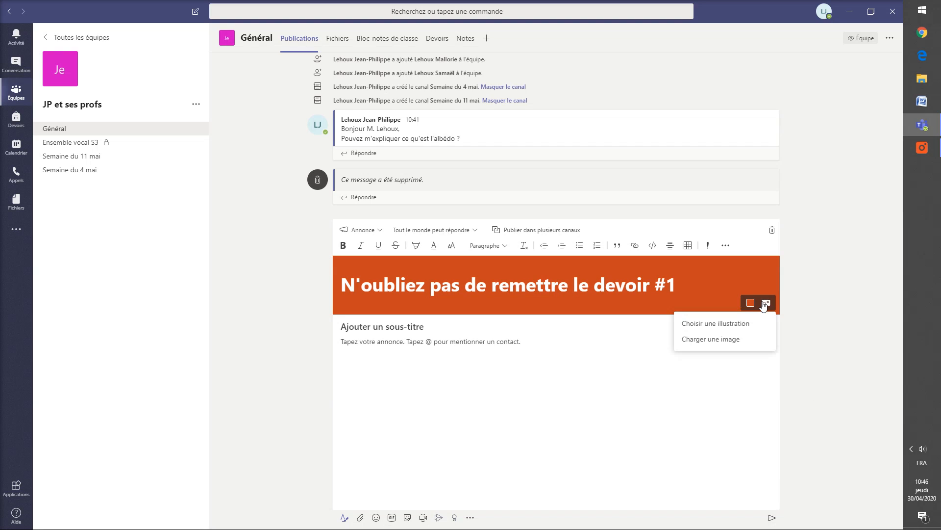
pyautogui.click(750, 304)
pyautogui.click(750, 304)
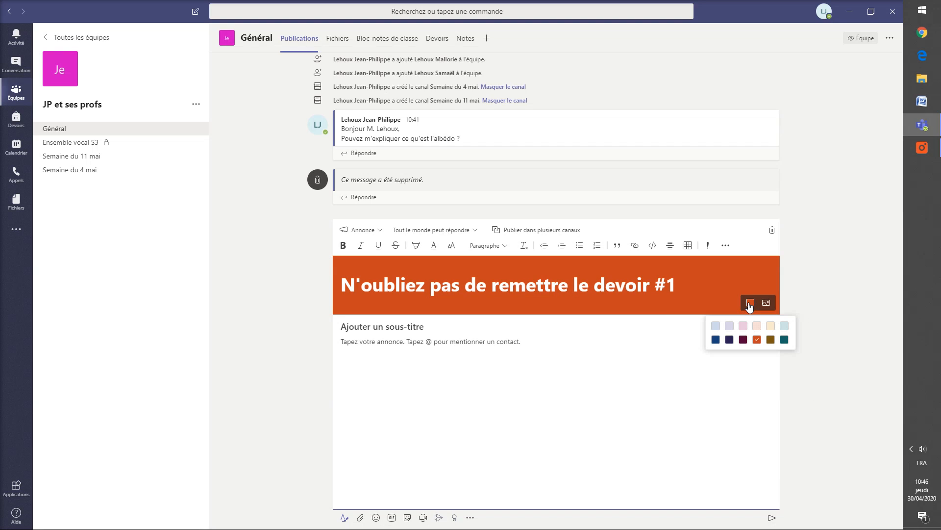
pyautogui.click(716, 340)
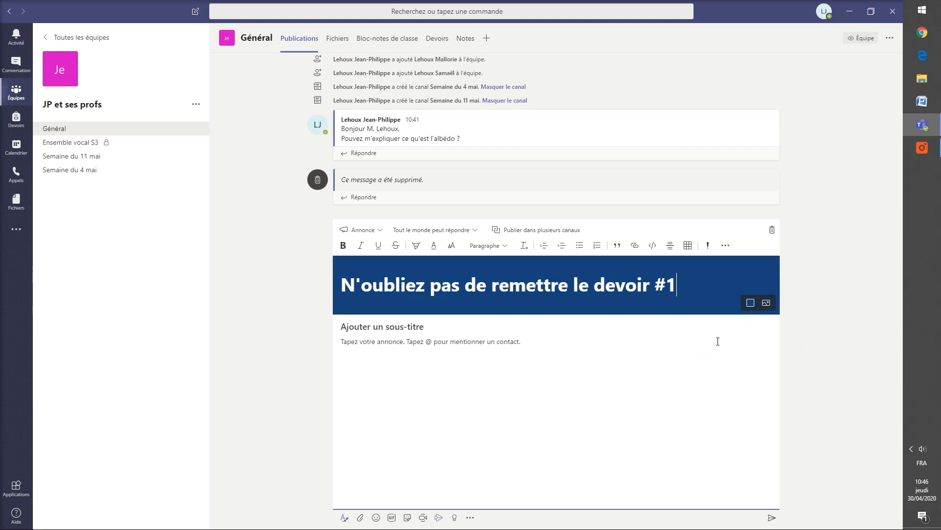
pyautogui.click(751, 303)
pyautogui.click(744, 327)
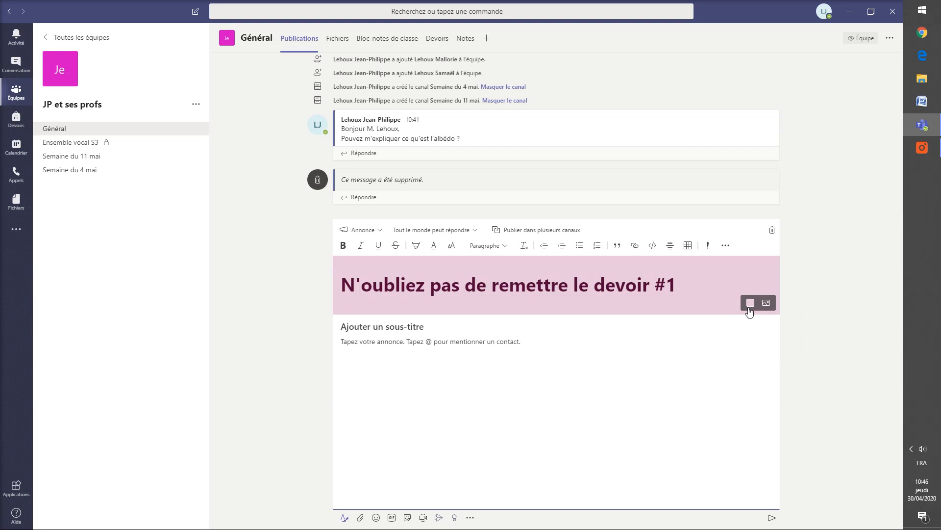
pyautogui.click(751, 302)
pyautogui.click(755, 339)
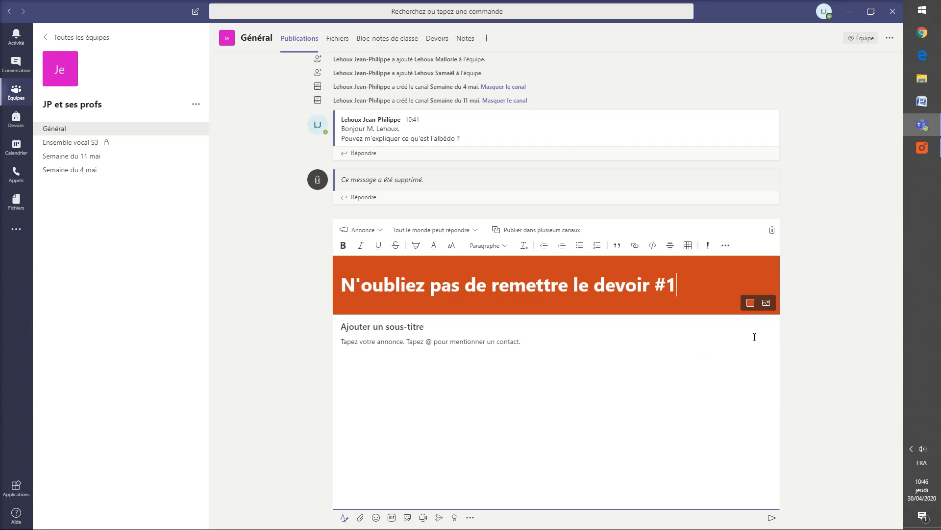
# Step: Add subtitle 'Ce devoir compte pour 40% de l'étape.' and a cover-page/pagination reminder, then enable multi-channel posting
pyautogui.click(396, 326)
pyautogui.write("Ce devoir compte pour 40% de l'étape.")
pyautogui.click(403, 348)
pyautogui.write("N'oubliez pas de")
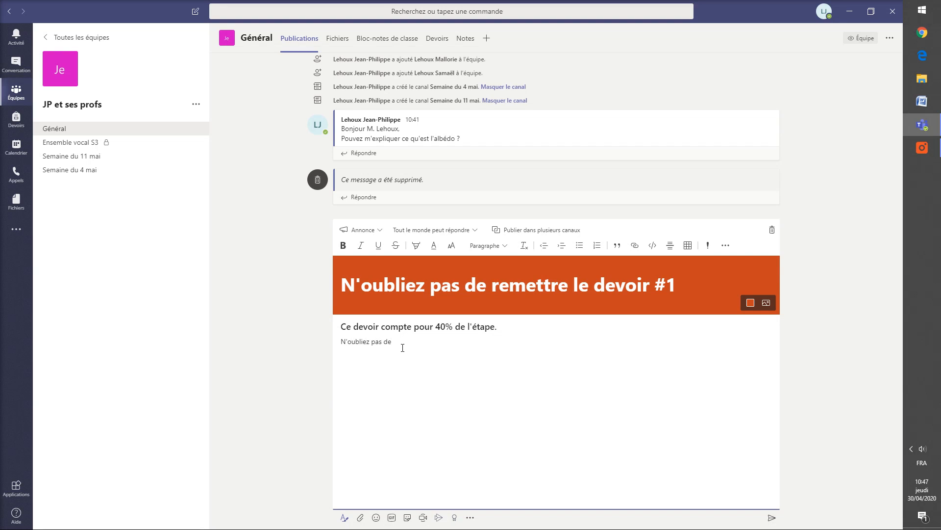
pyautogui.write(" faire une page de présentation et d'ajouter une pagination.")
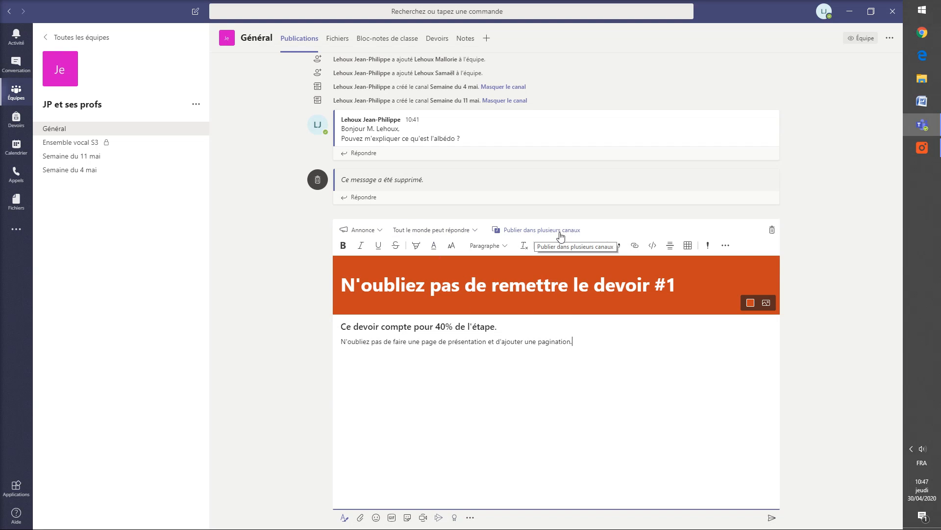
pyautogui.click(545, 230)
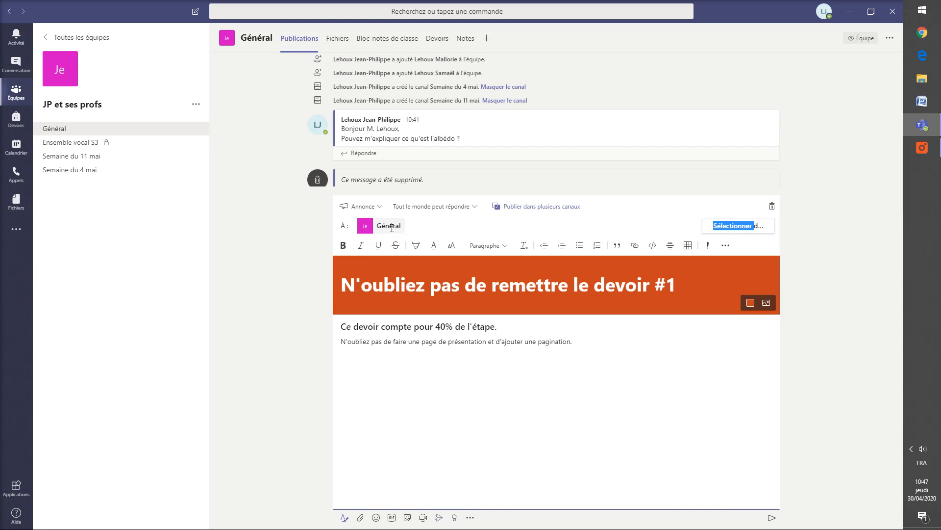
# Step: Add the Semaine du 4 mai and Ensemble vocal S3 channels to the announcement alongside Général
pyautogui.click(750, 226)
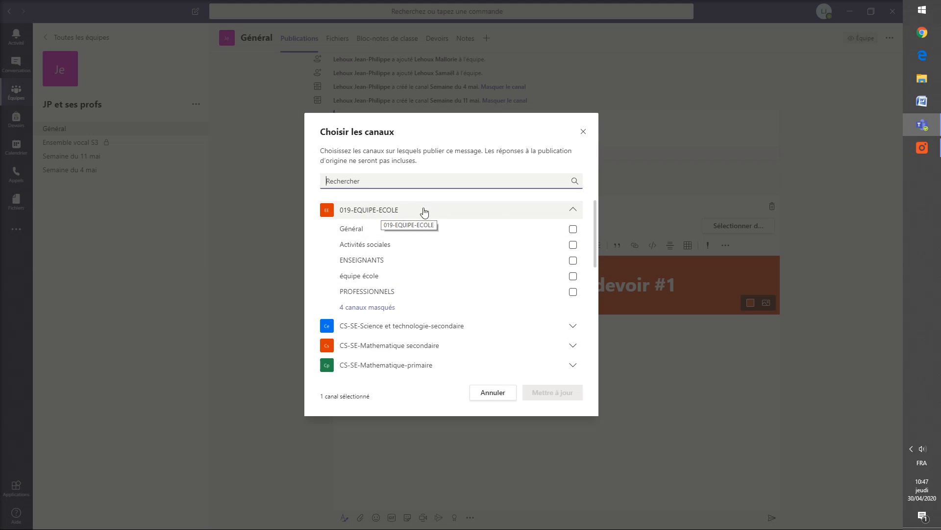
pyautogui.click(573, 210)
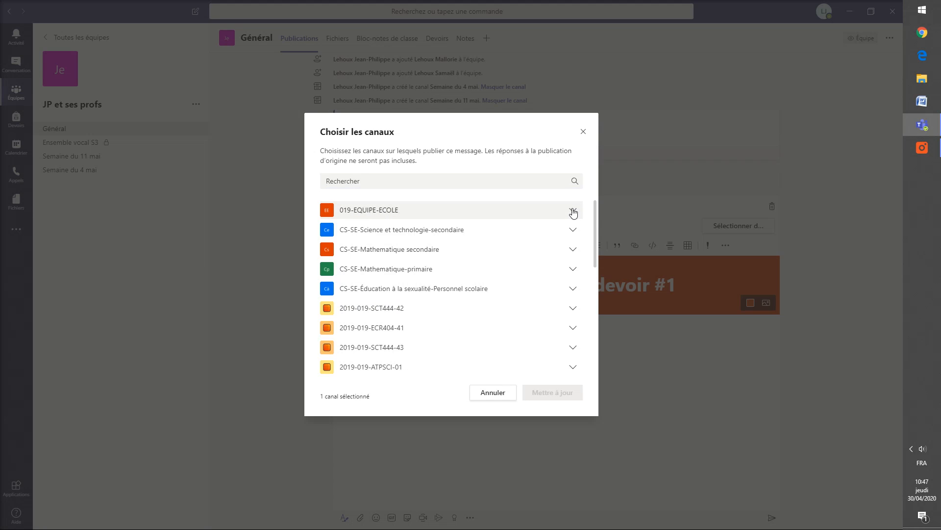
pyautogui.scroll(-5, 410, 225)
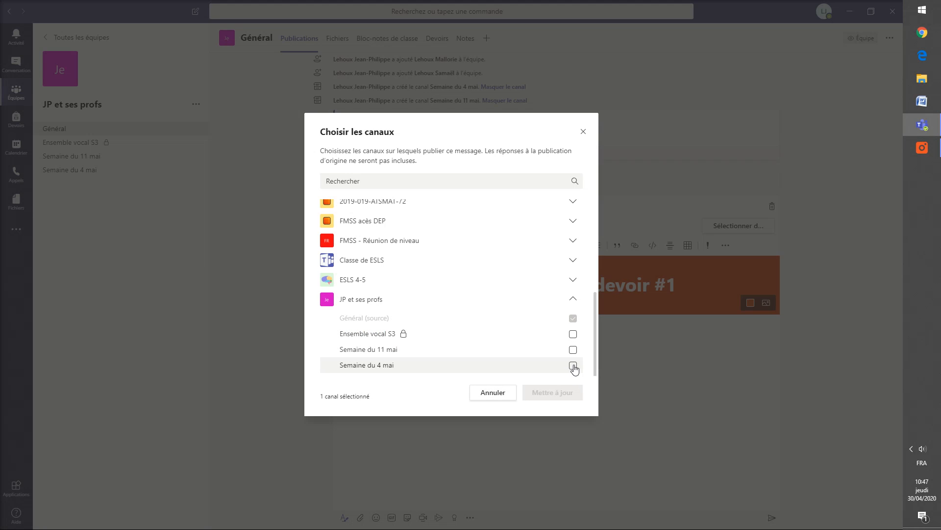
pyautogui.click(572, 365)
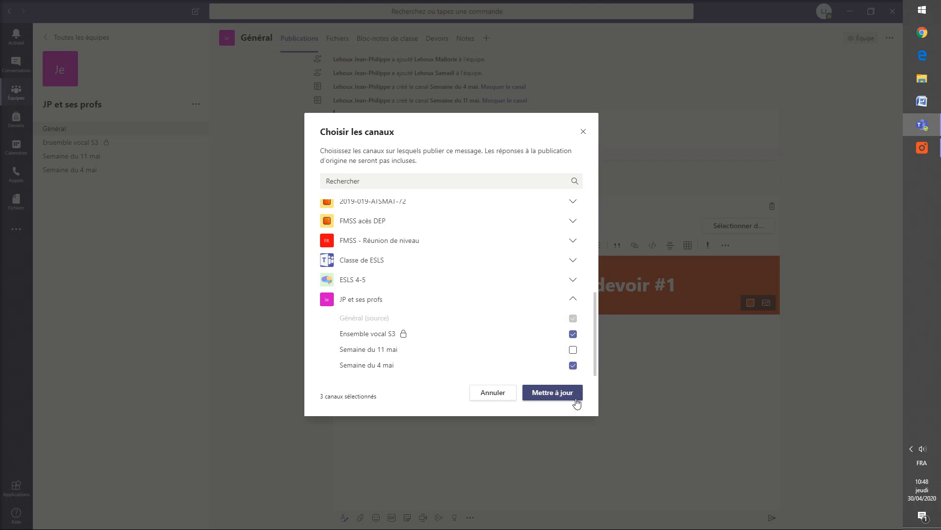
pyautogui.click(566, 396)
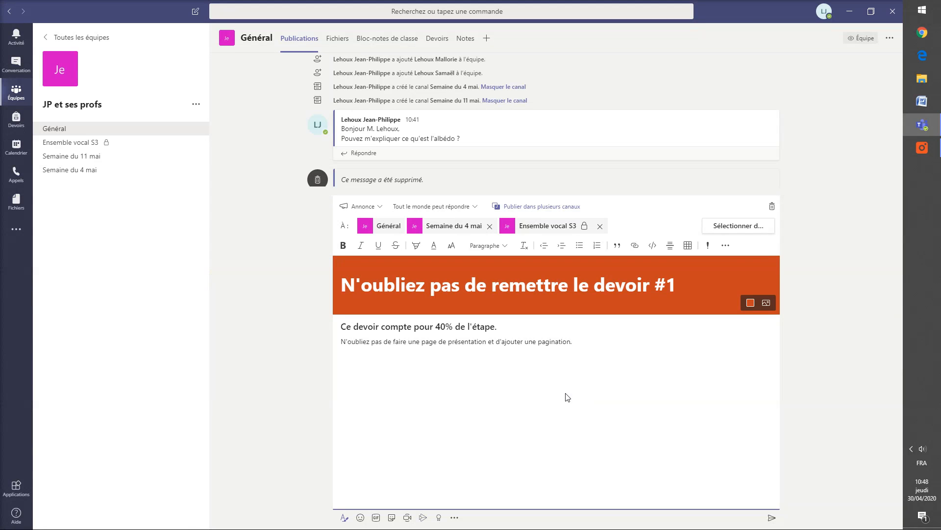
# Step: Send the announcement, then browse Semaine du 4 mai, Ensemble vocal S3 and Semaine du 11 mai before returning to Général
pyautogui.click(771, 518)
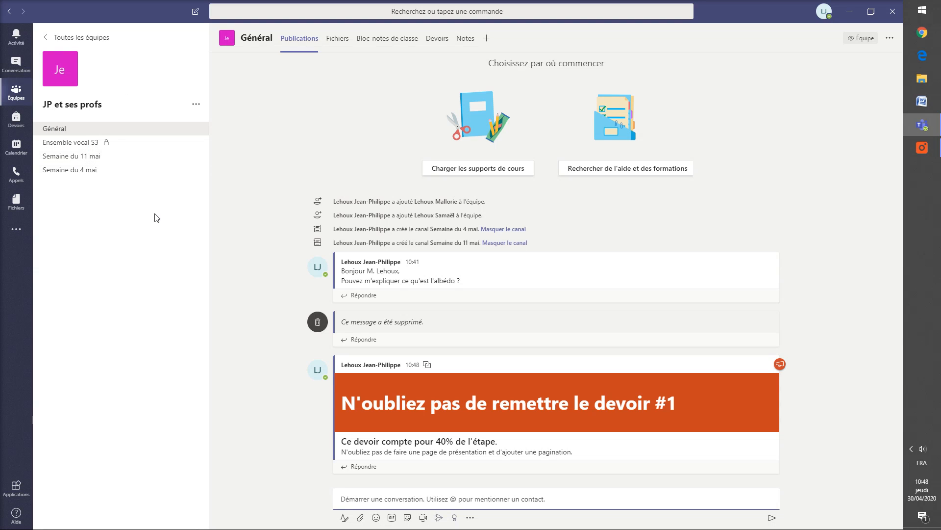
pyautogui.click(87, 175)
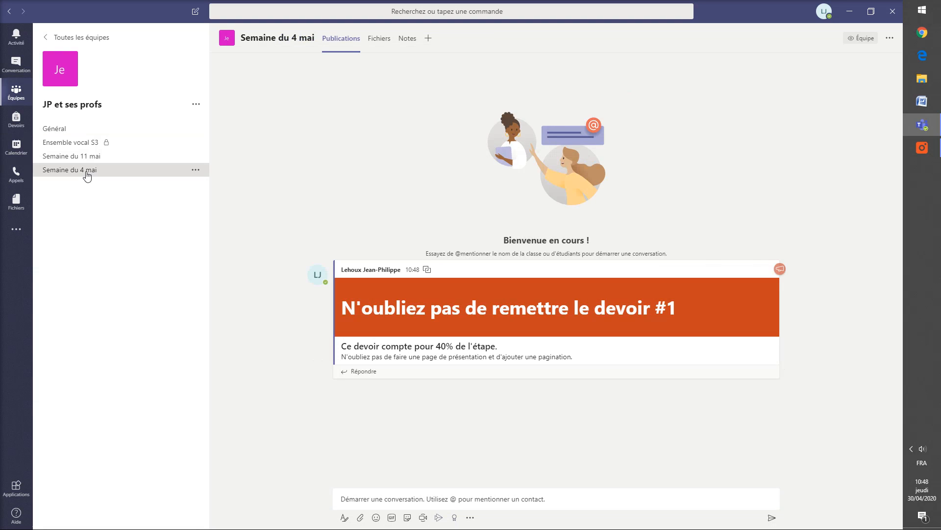
pyautogui.click(80, 144)
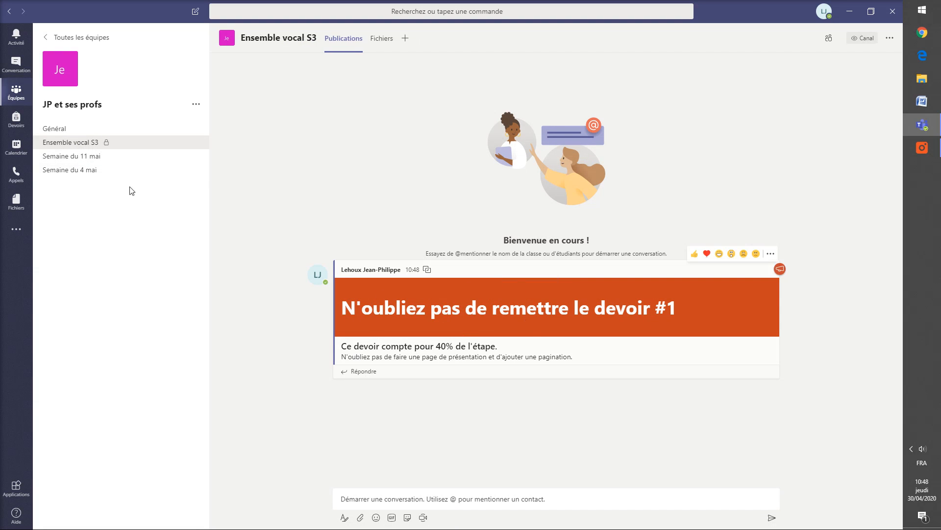
pyautogui.click(59, 156)
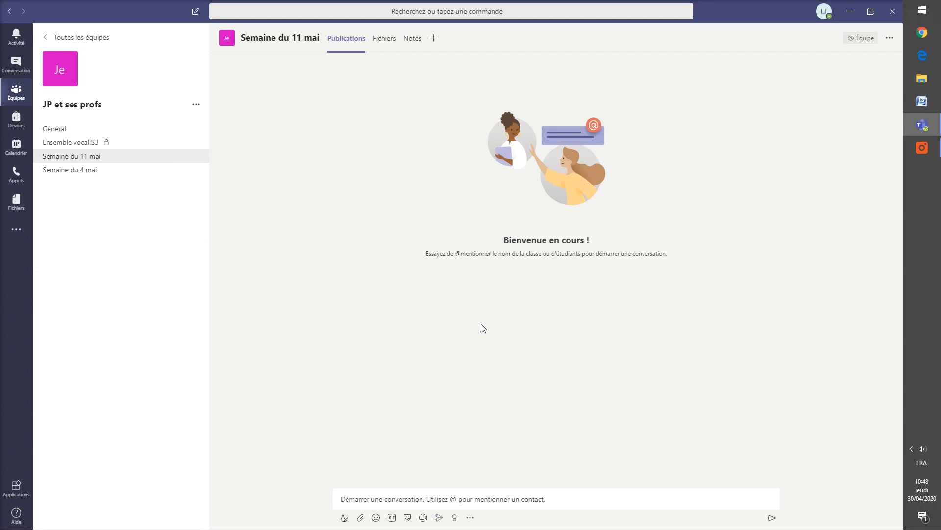
pyautogui.click(62, 129)
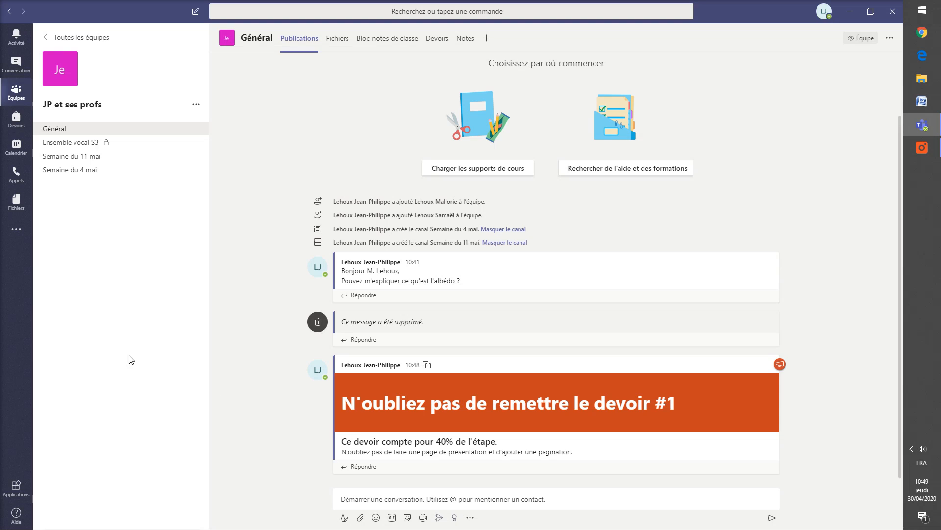
# Step: Glance at the Général channel's options menu, then start a Meet now instant meeting
pyautogui.moveTo(536, 274)
pyautogui.click(890, 38)
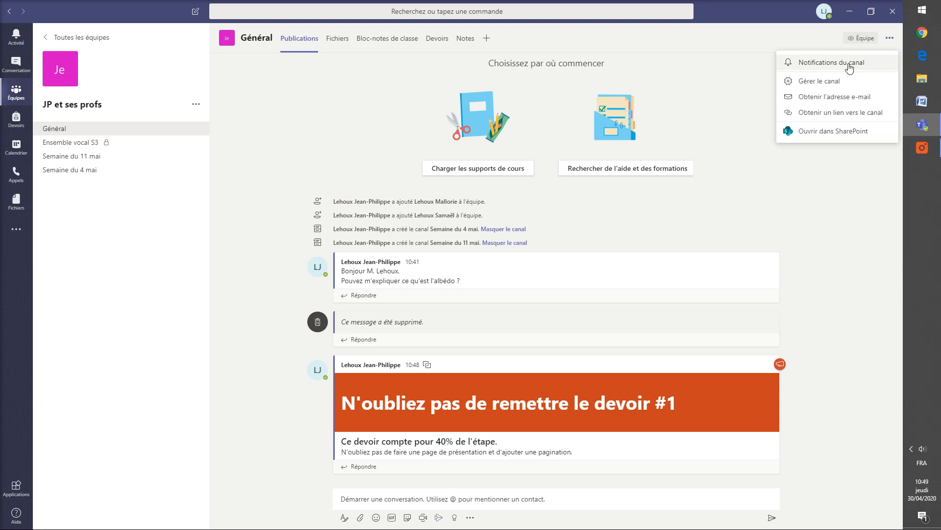
pyautogui.click(845, 218)
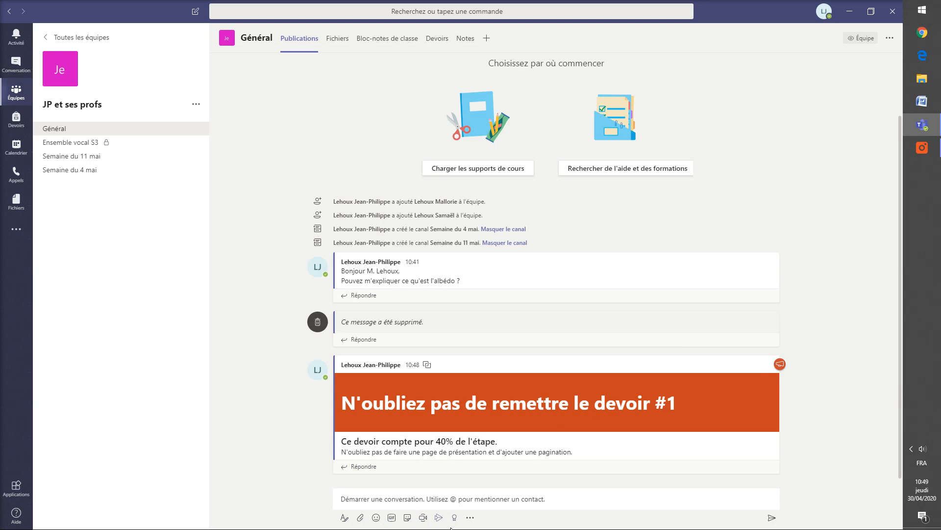
pyautogui.click(423, 517)
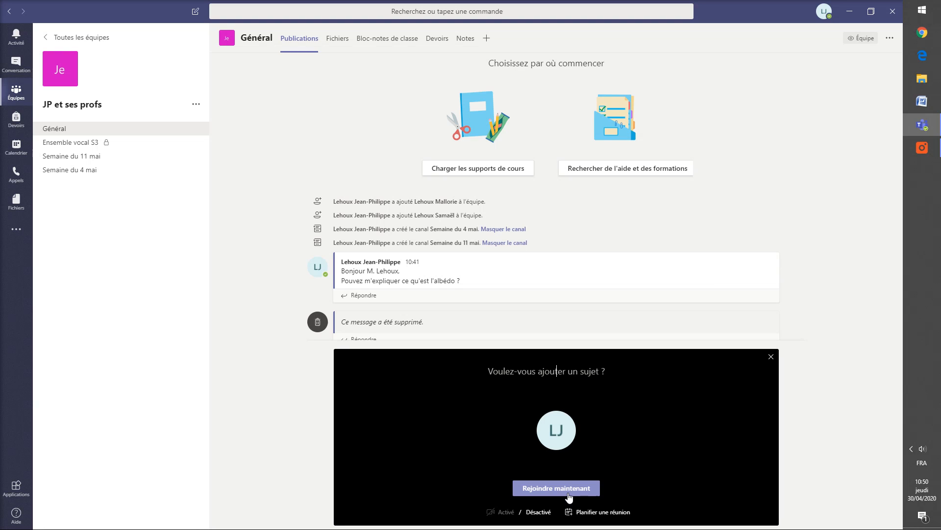
# Step: Schedule a meeting titled 'Réunion en mathématiques sur les chiffres significatis' with description 'Consensus avec les profs sur l'usage des chiffres significatifs'
pyautogui.click(601, 514)
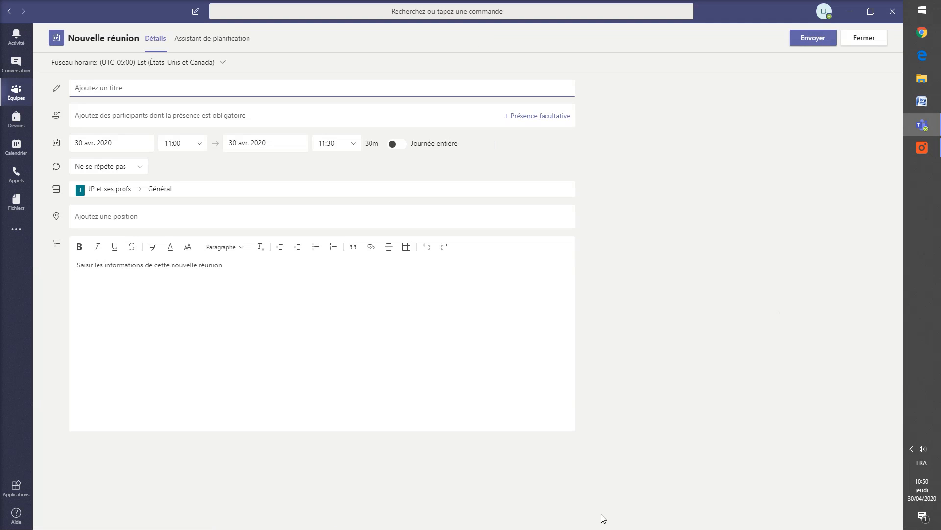
pyautogui.write('Réunion en mathématiques sur les chiffres signi')
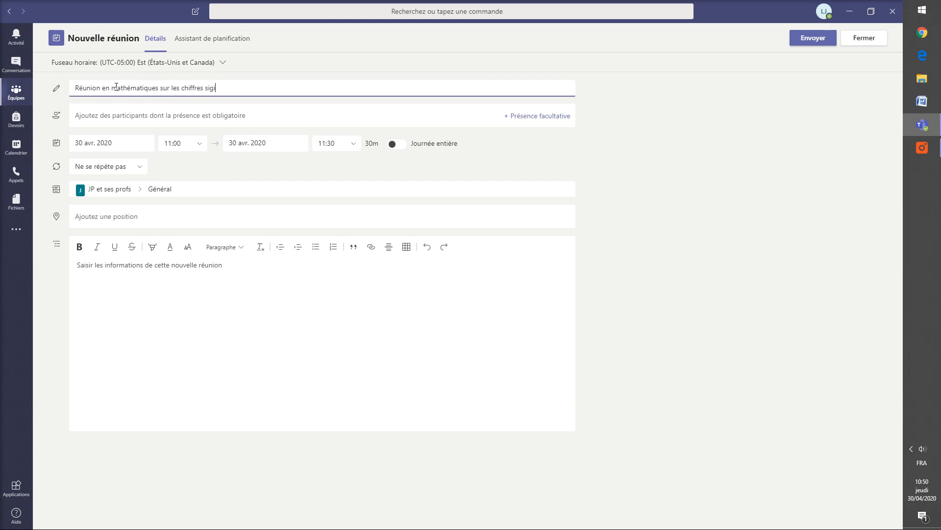
pyautogui.write('ficatis')
pyautogui.click(112, 271)
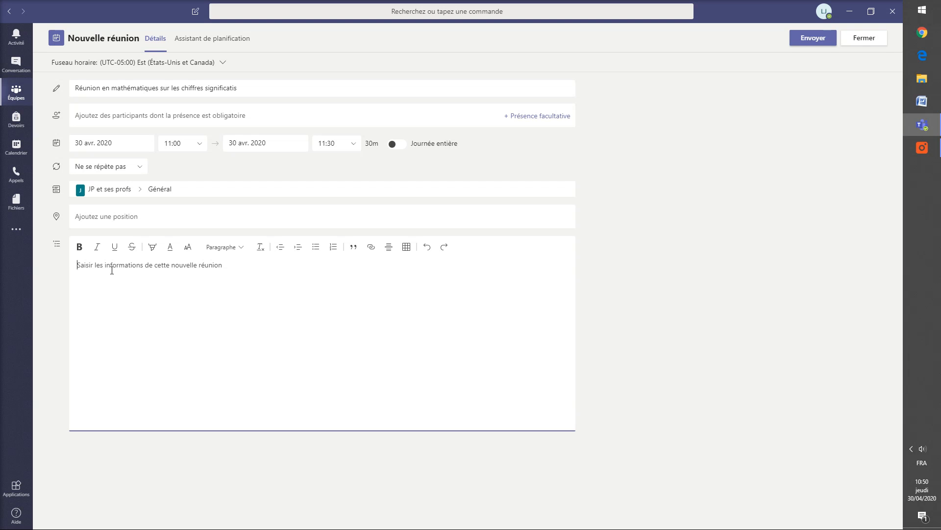
pyautogui.write('Concensus avec les profs')
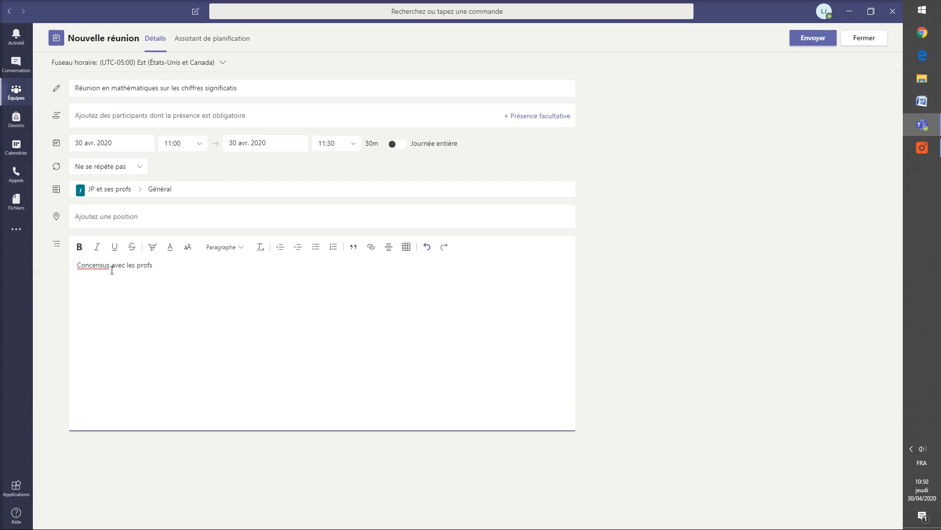
pyautogui.press('BackSpace')
pyautogui.write('s')
pyautogui.write(" sur l'usage des chiffres significatifs.")
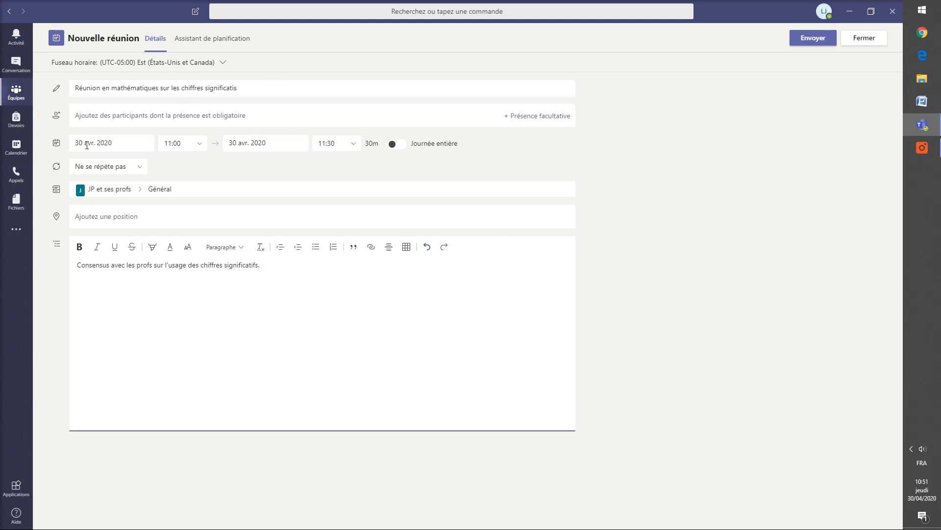
# Step: Set the meeting for 4 mai 2020, from 09:00 to 10:30
pyautogui.click(84, 145)
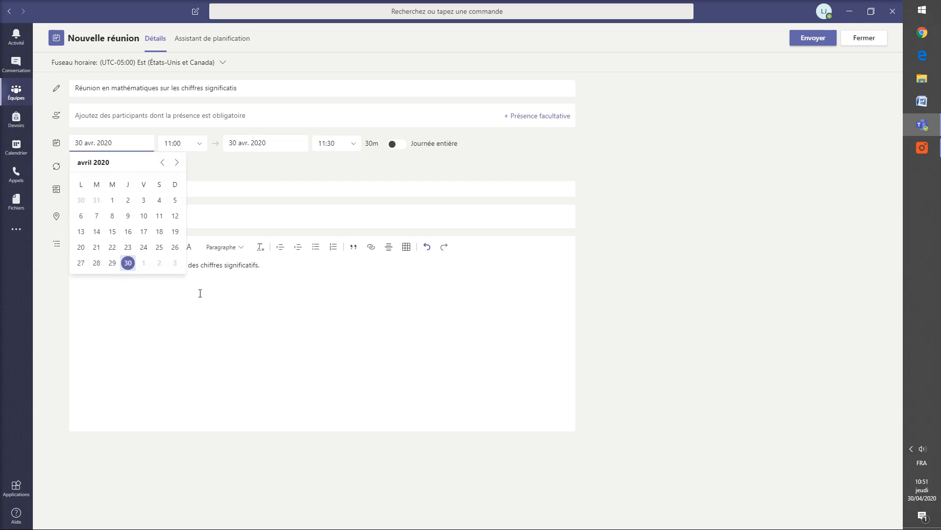
pyautogui.click(177, 163)
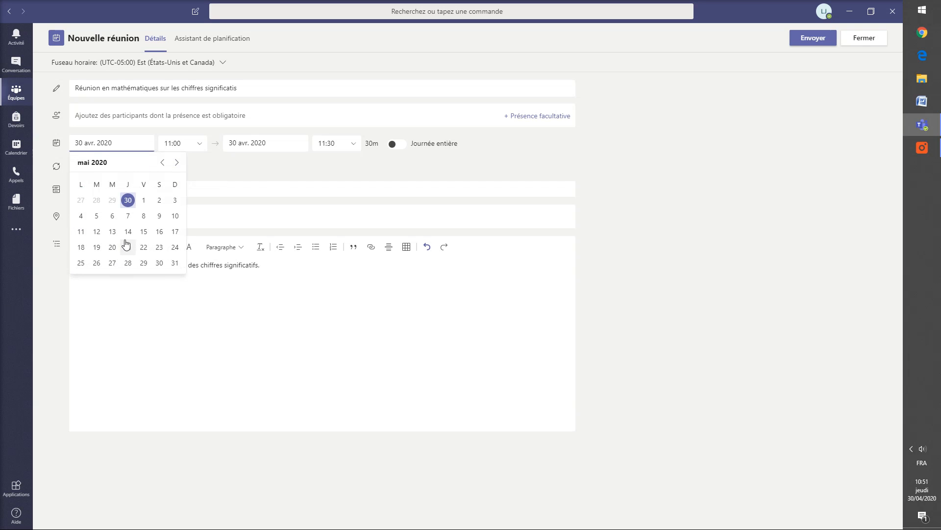
pyautogui.click(81, 216)
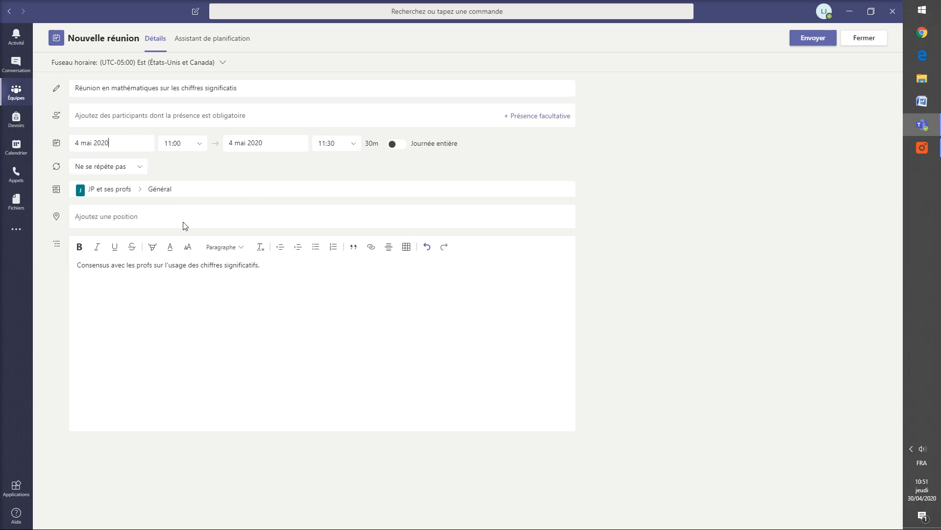
pyautogui.click(201, 147)
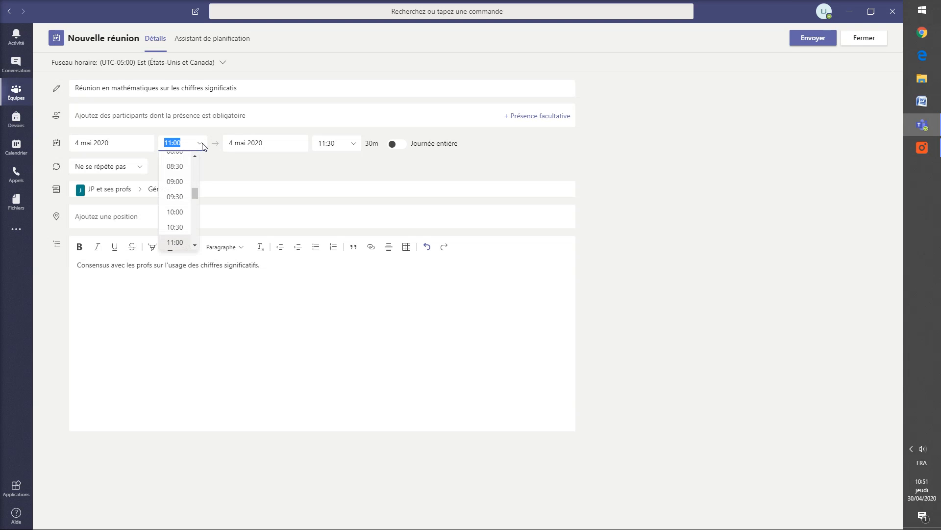
pyautogui.click(176, 182)
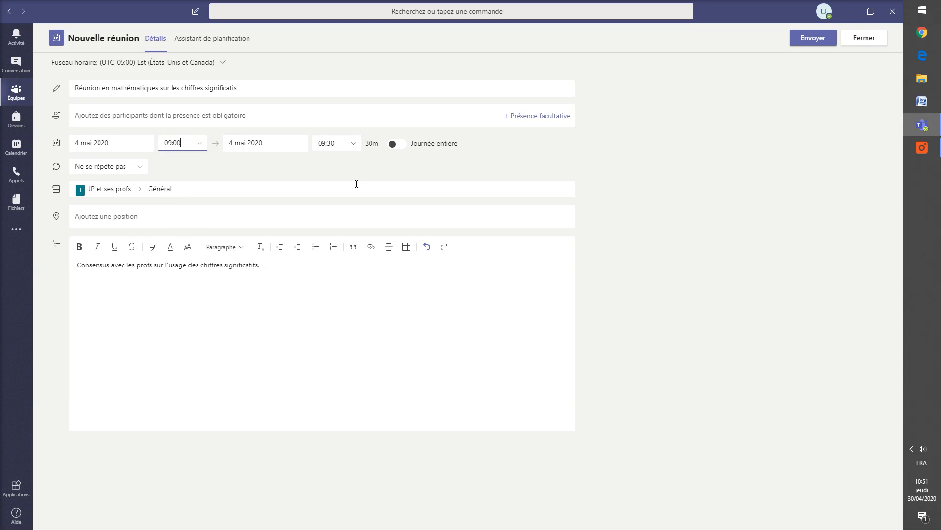
pyautogui.click(354, 148)
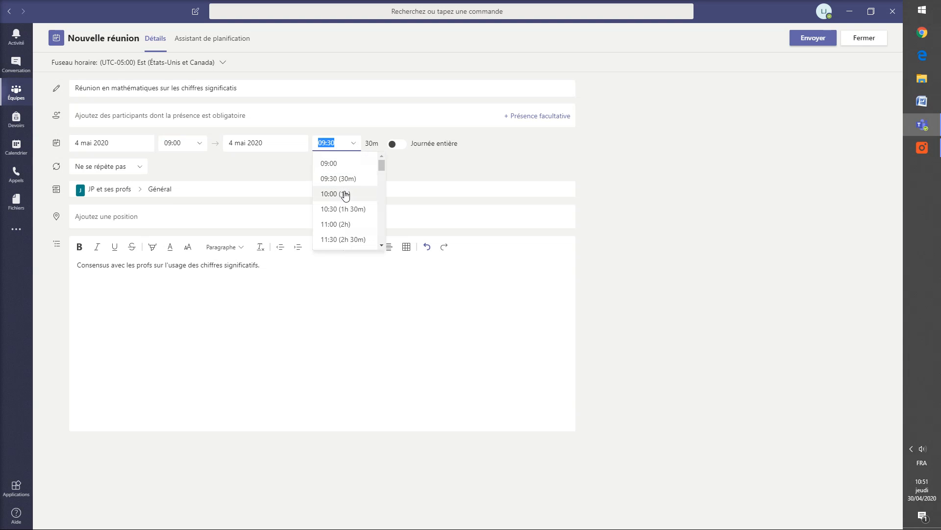
pyautogui.click(358, 209)
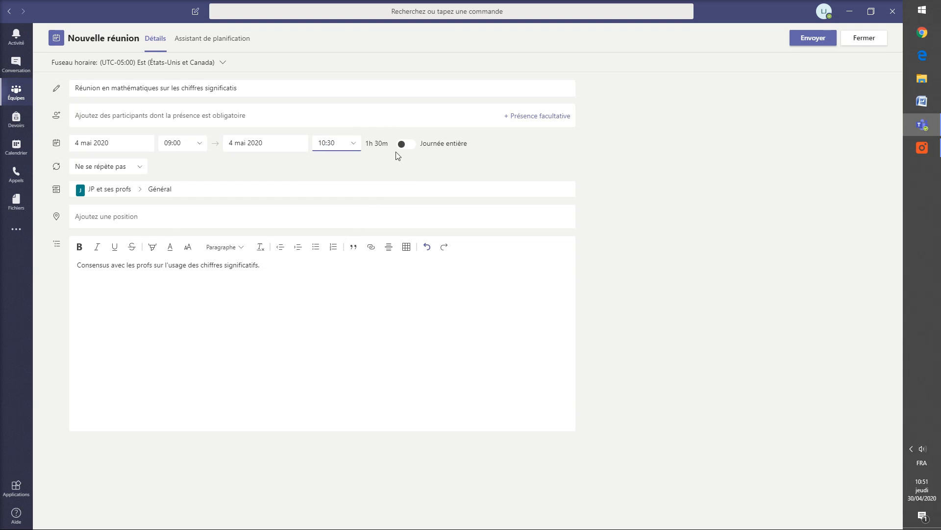
# Step: Send the meeting invitation to the channel and review its details
pyautogui.click(814, 42)
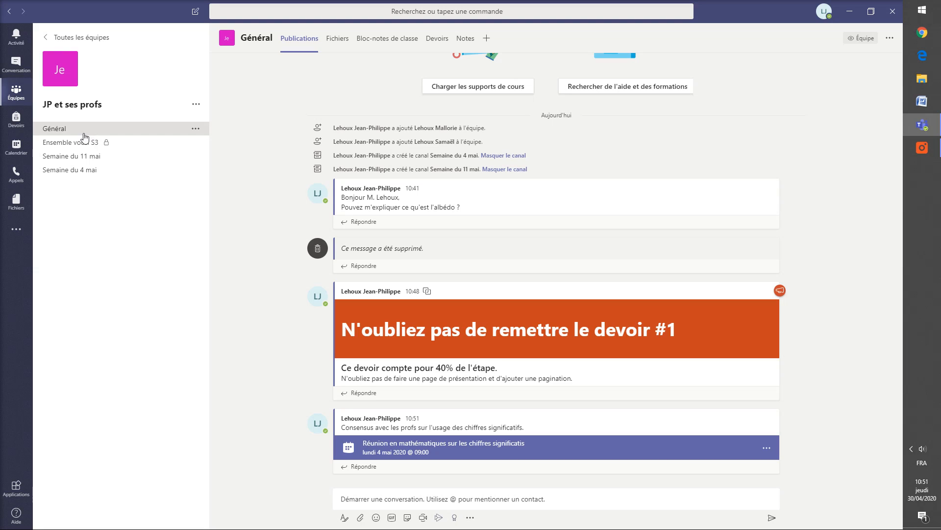
pyautogui.moveTo(363, 430)
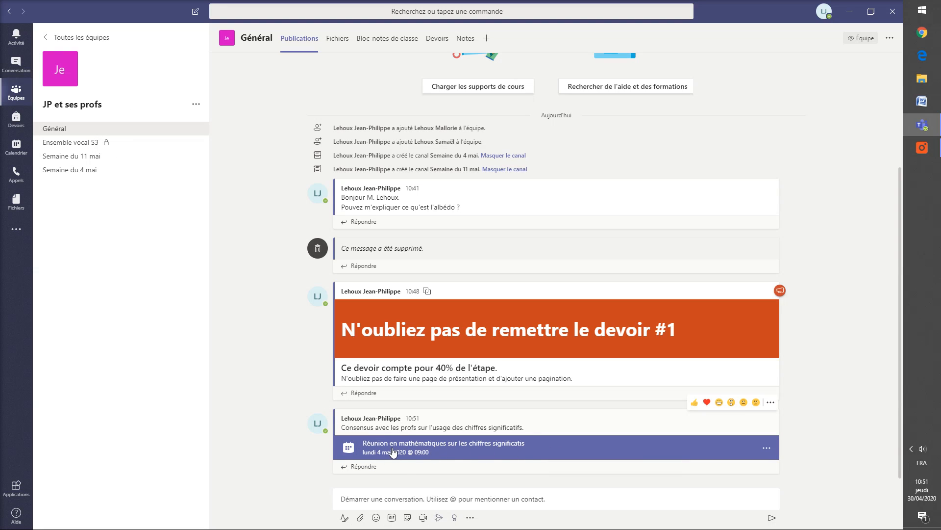
pyautogui.click(767, 449)
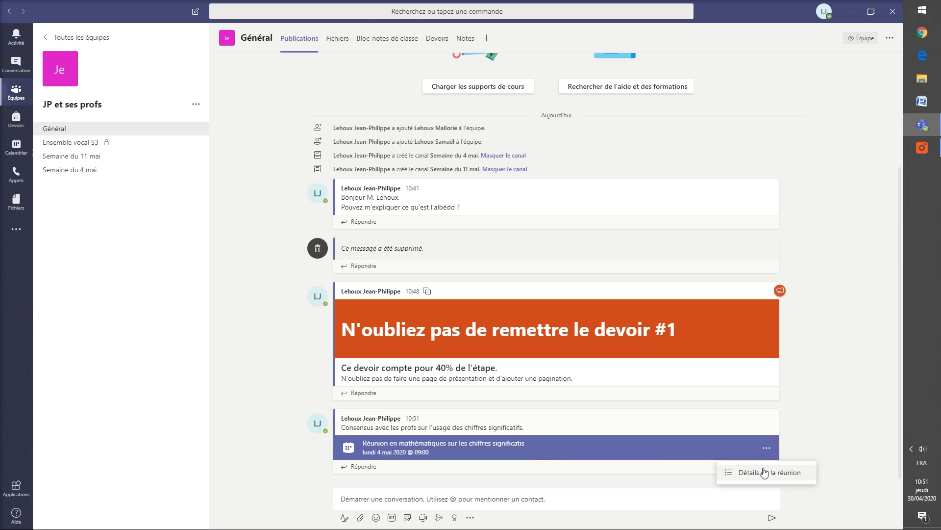
pyautogui.click(760, 472)
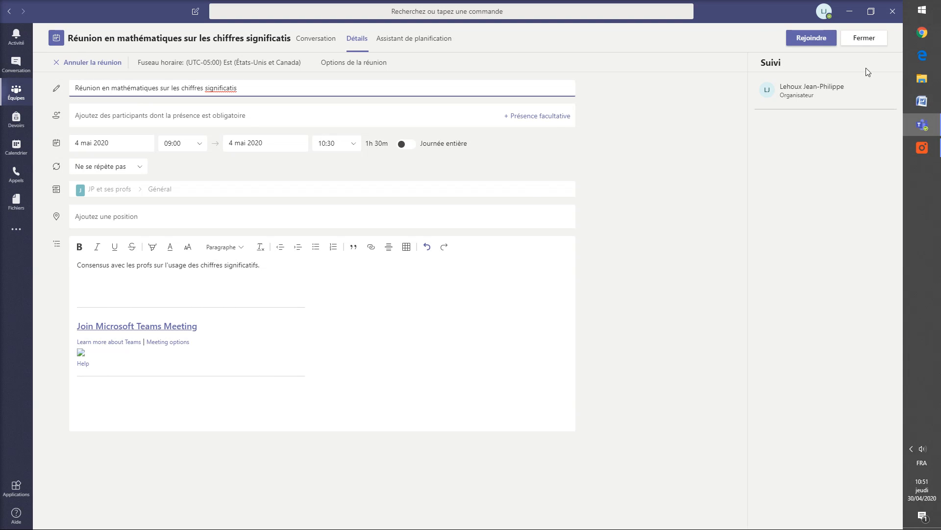
pyautogui.click(864, 39)
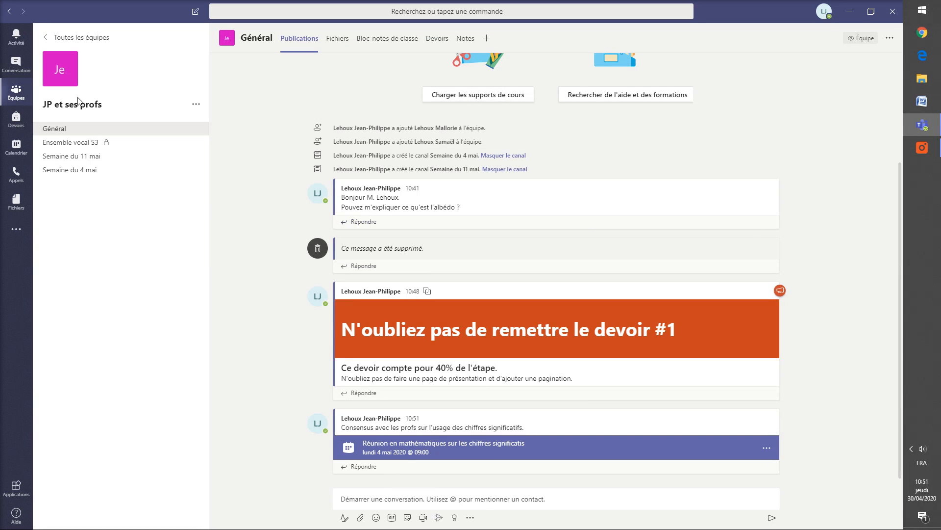
# Step: From the calendar's week of 4 mai, create a meeting titled 'Rencontre avec les profs de science sur l'usage des acides en laboratoi'
pyautogui.click(16, 147)
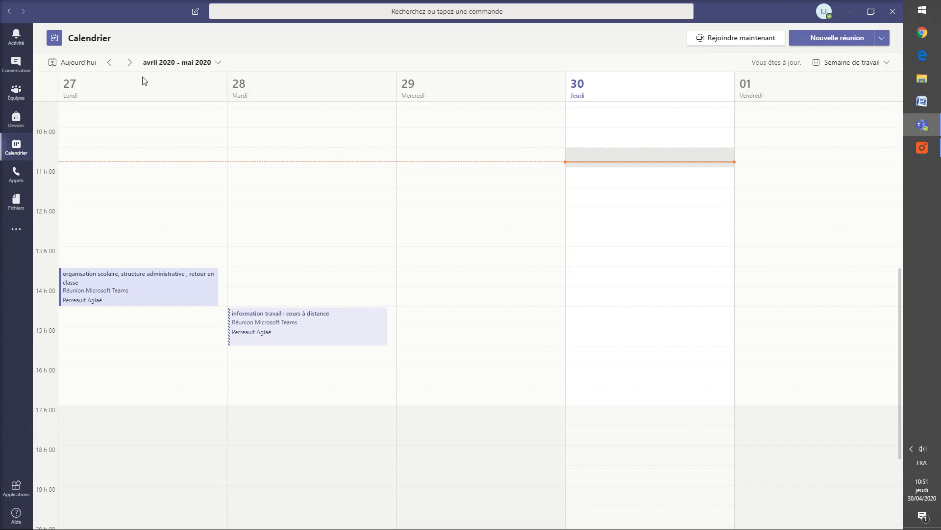
pyautogui.click(130, 62)
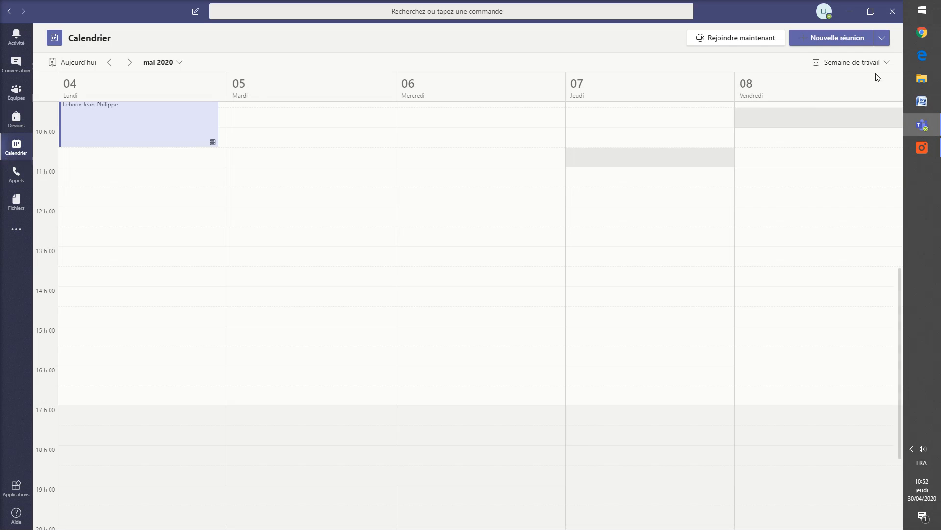
pyautogui.click(828, 39)
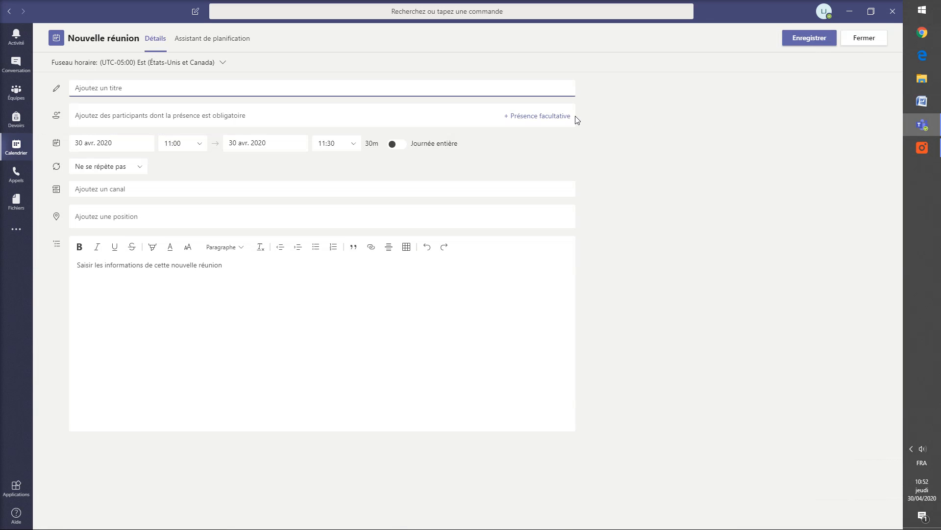
pyautogui.write("Rencontre avec les profs de science sur l'us")
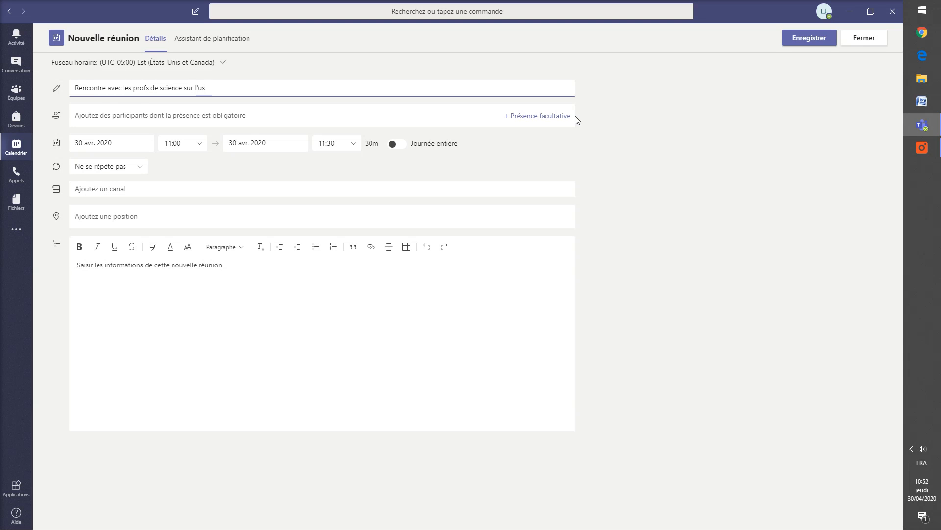
pyautogui.write('age des acides en laboratoire')
# Step: Set the meeting for 5 mai 2020, from 13:30 to 14:30
pyautogui.click(129, 143)
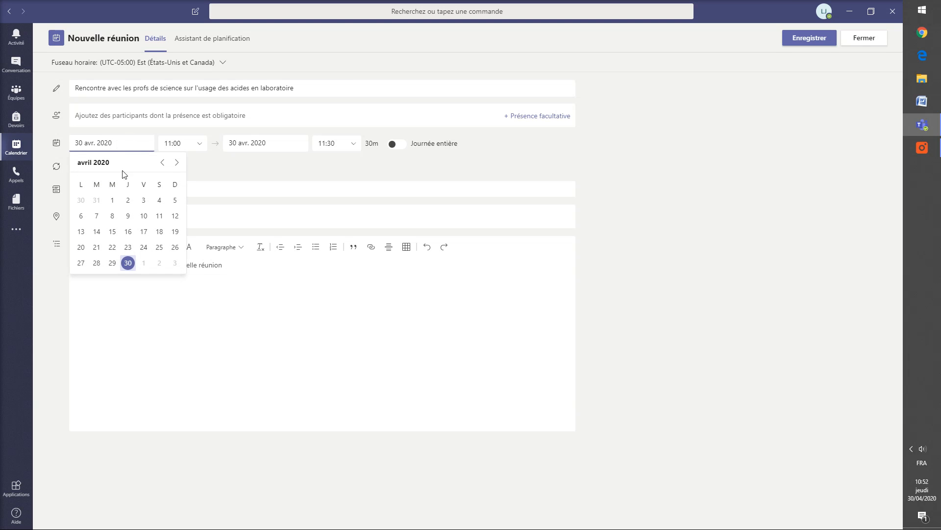
pyautogui.click(177, 163)
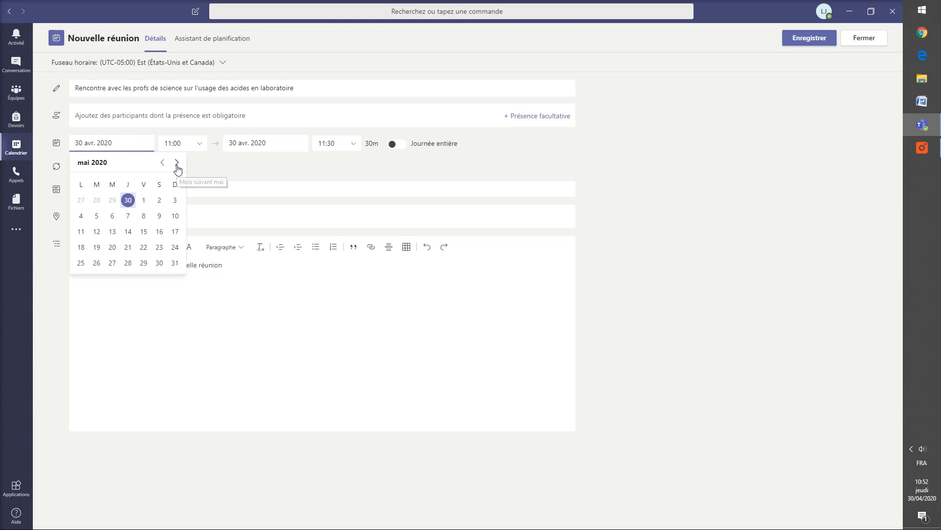
pyautogui.click(97, 216)
pyautogui.click(199, 145)
pyautogui.scroll(-3, 184, 196)
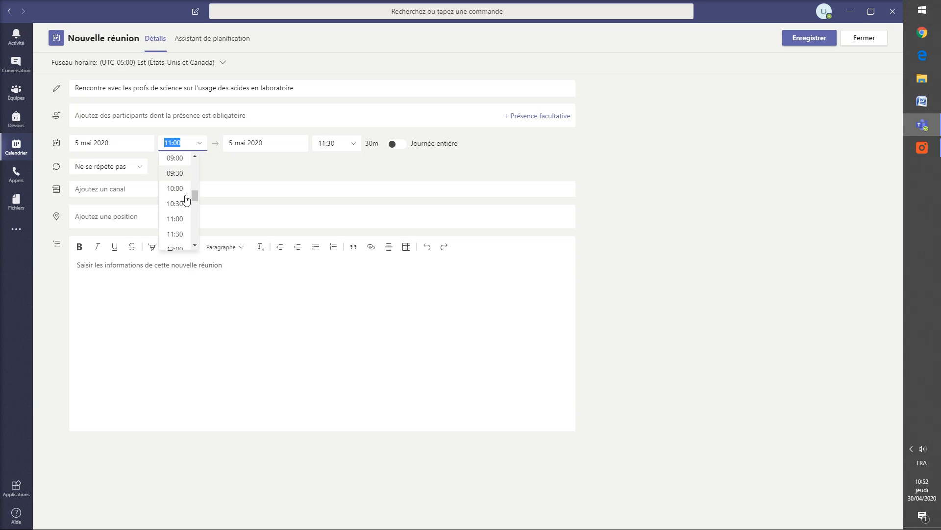
pyautogui.click(179, 221)
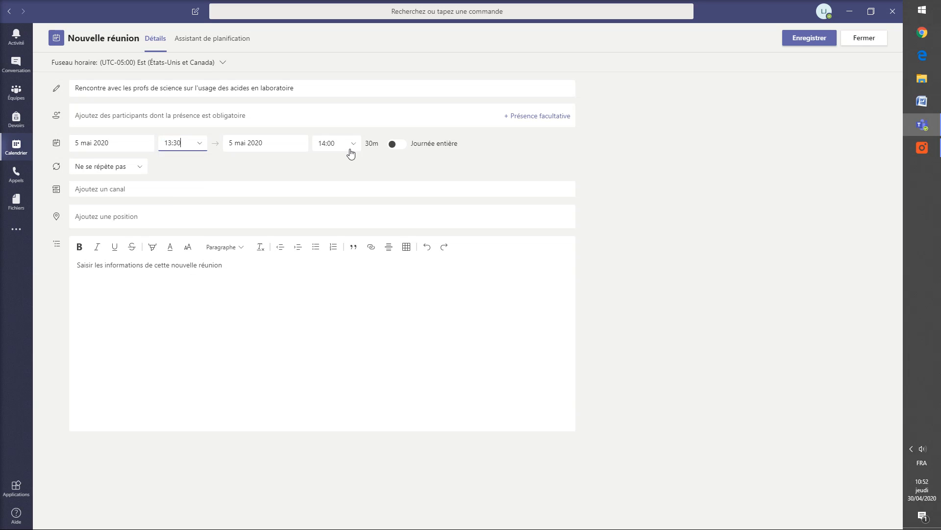
pyautogui.click(357, 147)
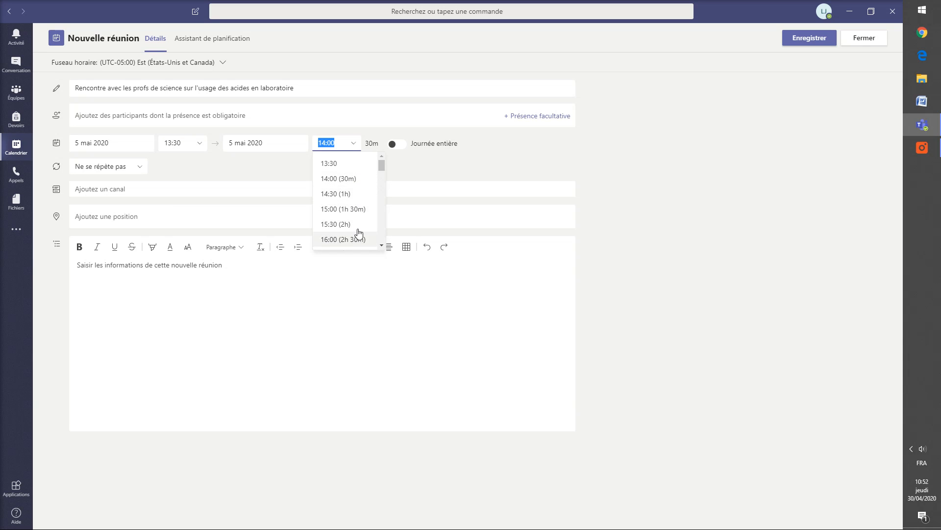
pyautogui.click(332, 193)
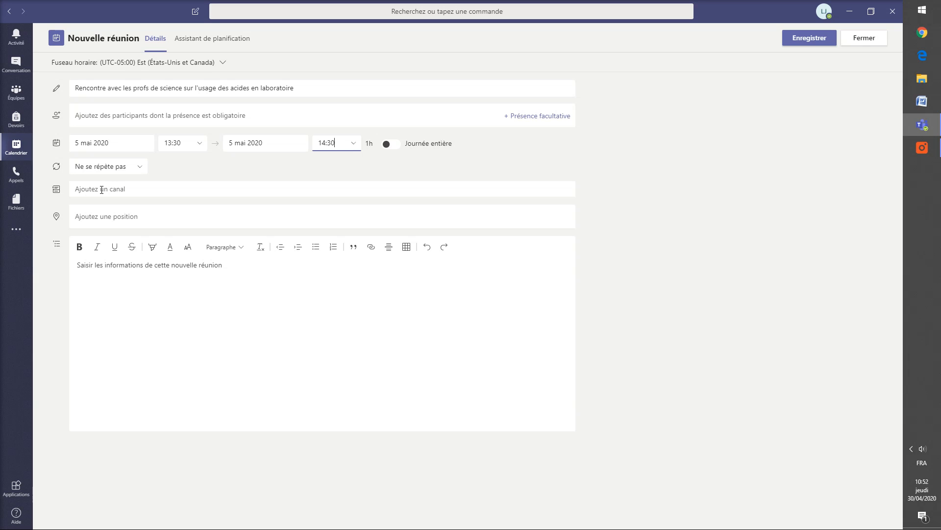
# Step: Place the meeting in JP et ses profs > Général and send the invitation
pyautogui.click(85, 189)
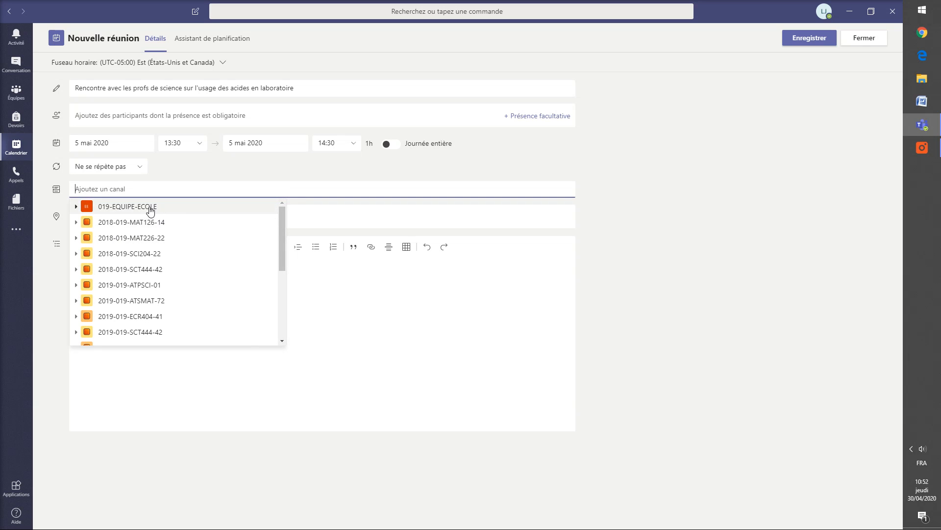
pyautogui.scroll(-5, 178, 255)
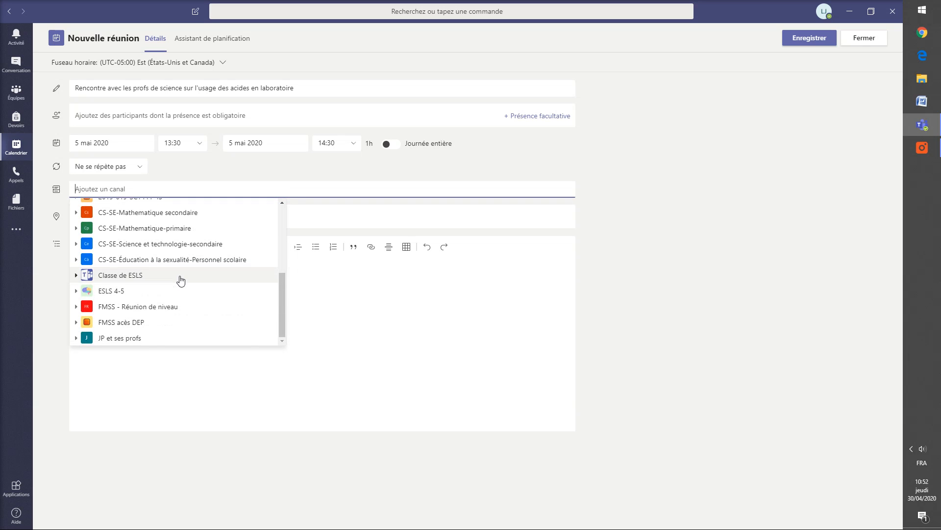
pyautogui.click(104, 338)
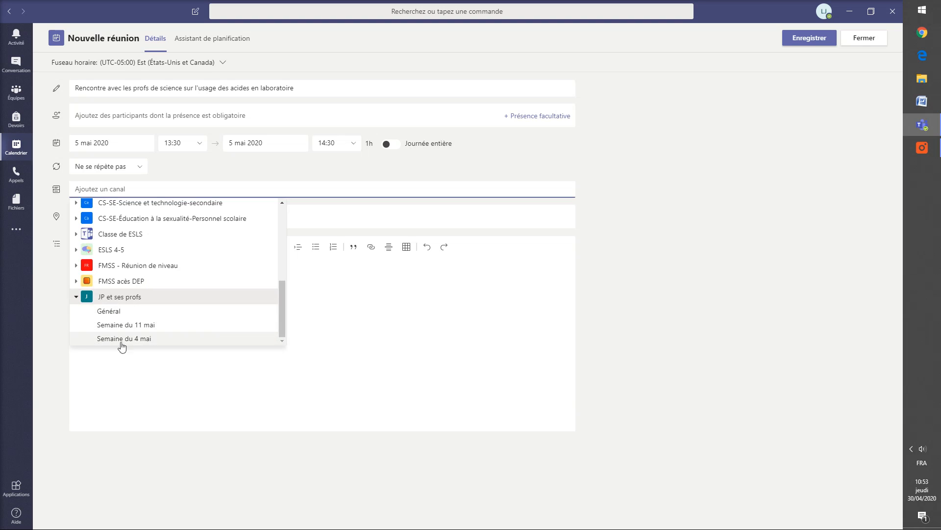
pyautogui.click(138, 318)
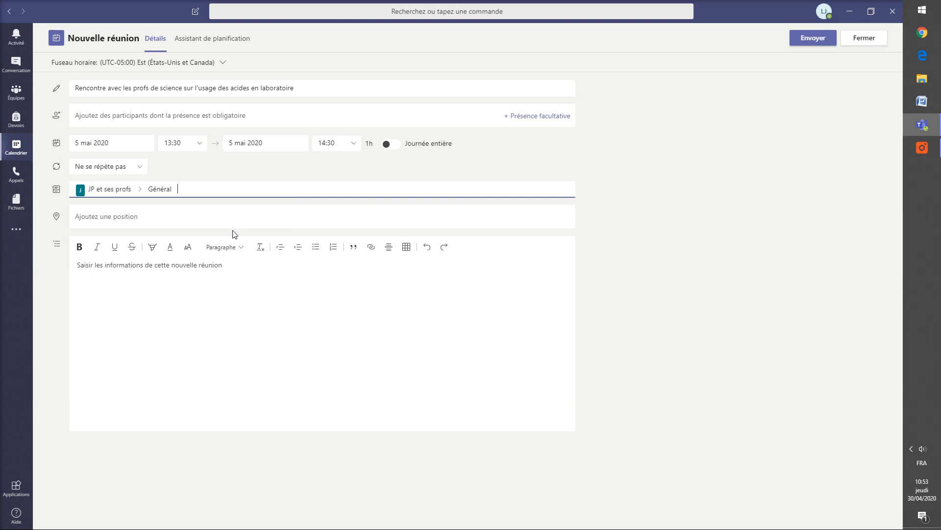
pyautogui.click(812, 40)
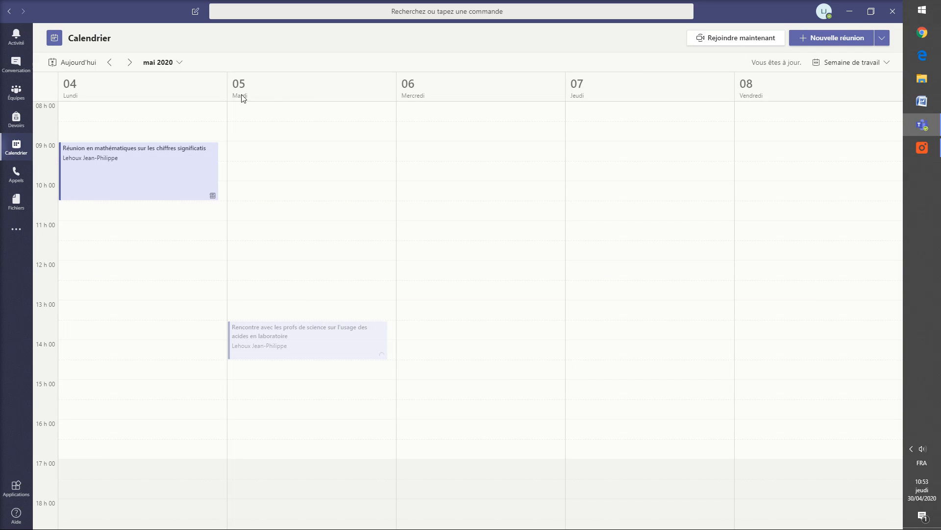
# Step: Switch to Équipes to view the JP et ses profs team's Général channel
pyautogui.click(16, 97)
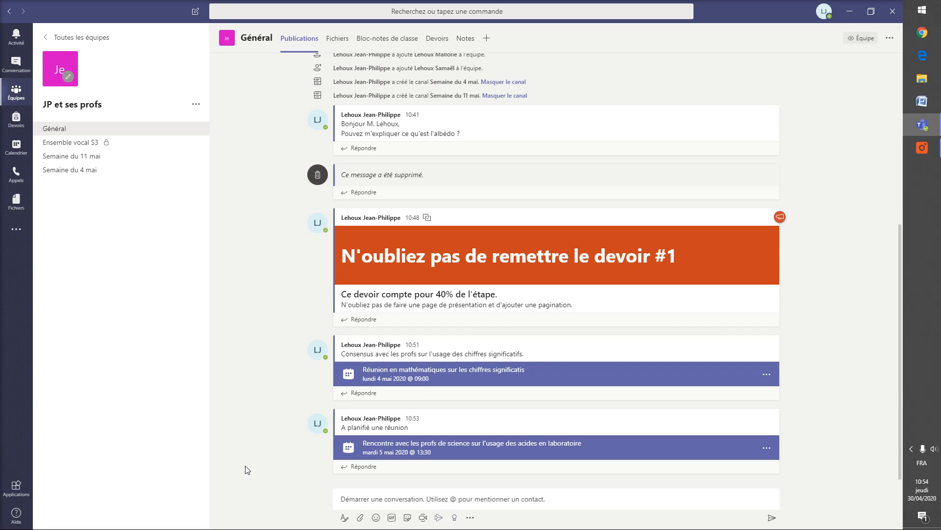
# Step: Start a Meet now meeting in Général and join it right away
pyautogui.click(424, 518)
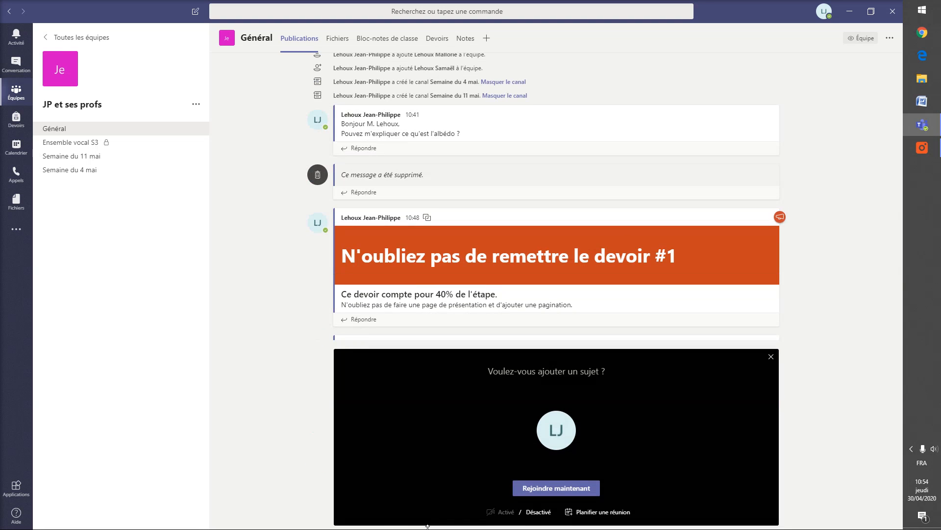
pyautogui.click(558, 494)
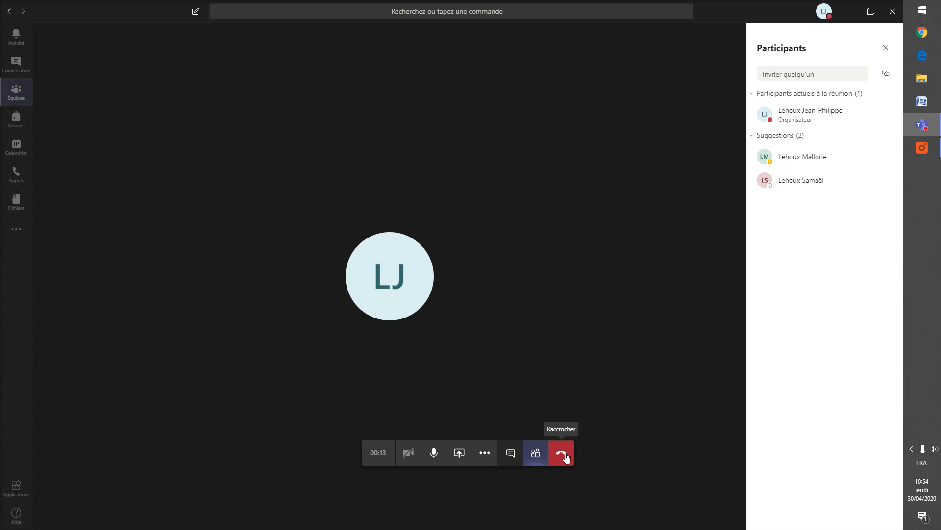
# Step: Toggle the participants list and meeting chat, and look at the more-actions menu
pyautogui.click(537, 454)
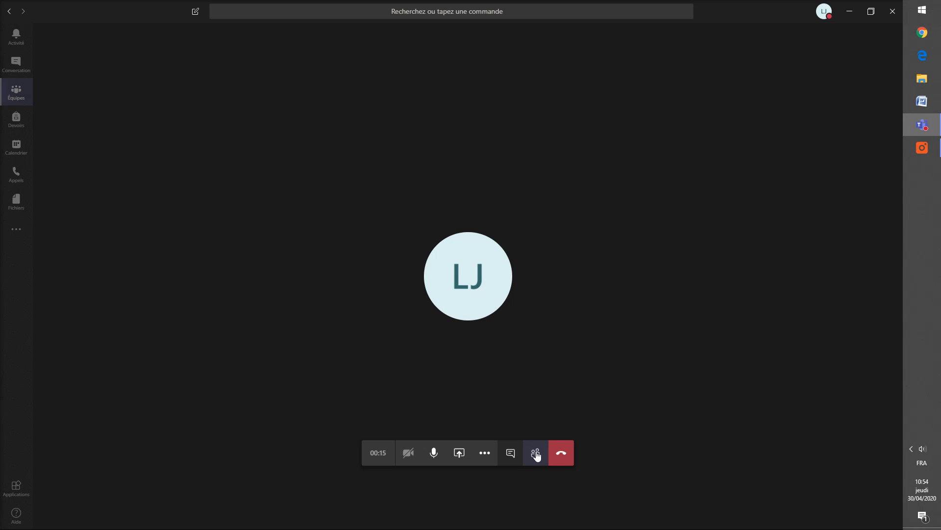
pyautogui.click(536, 454)
pyautogui.click(537, 454)
pyautogui.click(537, 454)
pyautogui.click(512, 458)
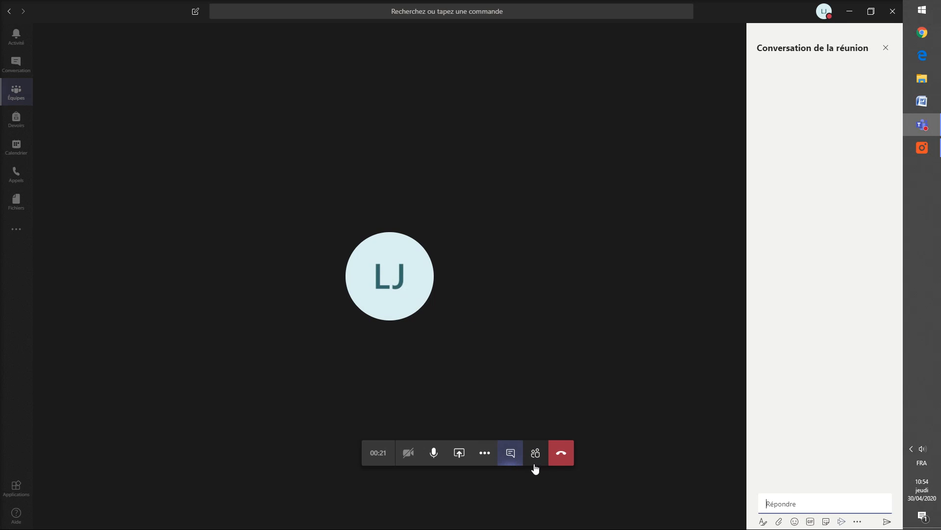
pyautogui.click(485, 456)
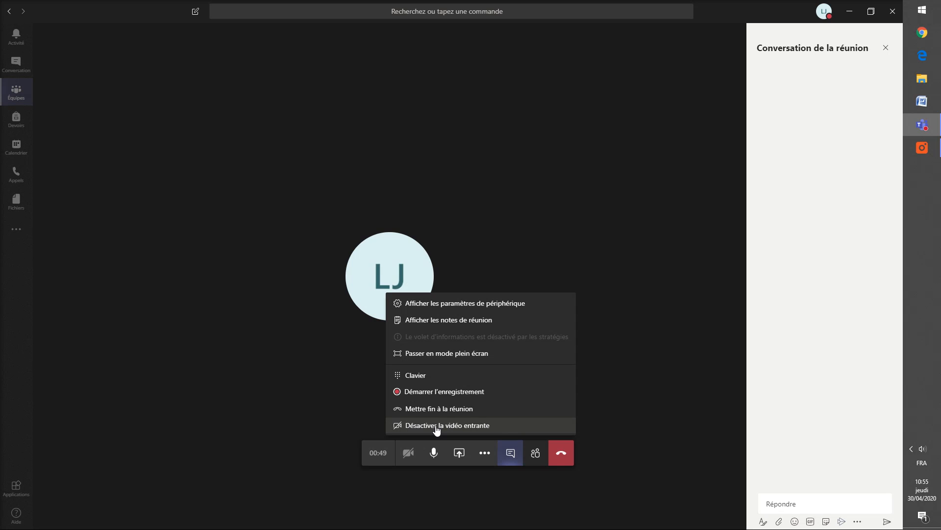
pyautogui.click(510, 452)
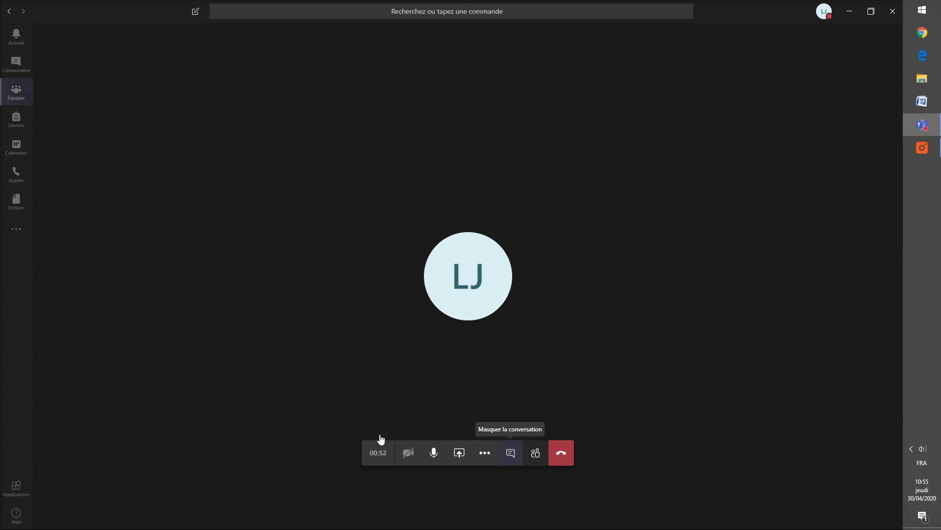
# Step: Mute and unmute the microphone, then bring up the screen-sharing choices
pyautogui.click(436, 459)
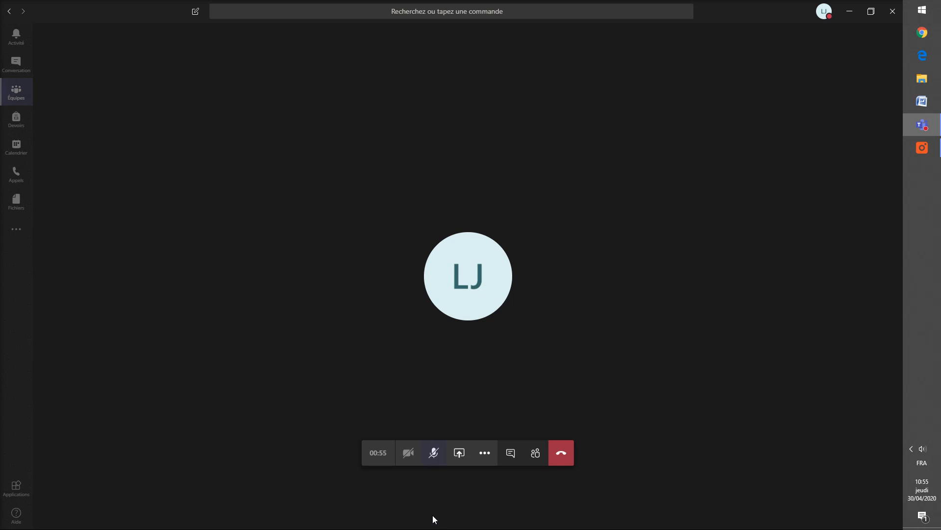
pyautogui.click(433, 456)
pyautogui.click(458, 454)
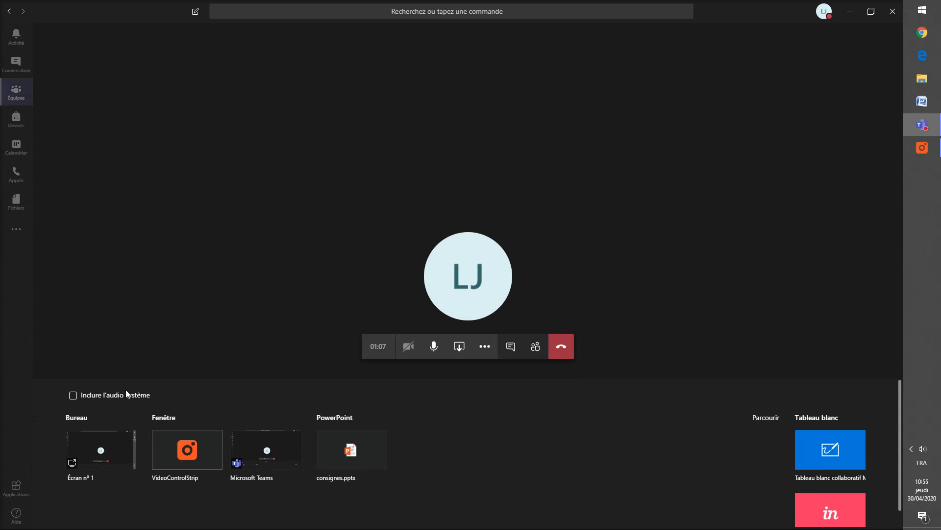
# Step: Share Écran n° 1, stop sharing, then reopen the share tray and pick Écran n° 1 again
pyautogui.click(95, 465)
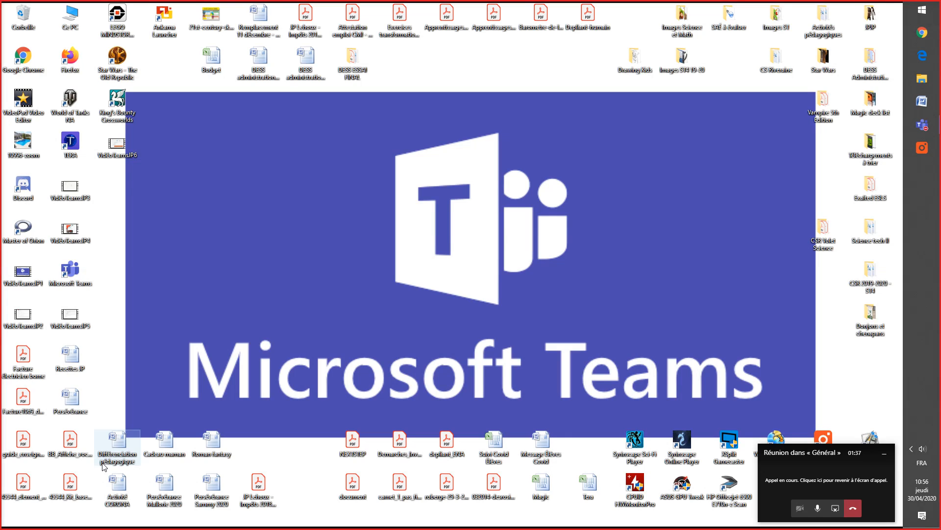
pyautogui.click(840, 513)
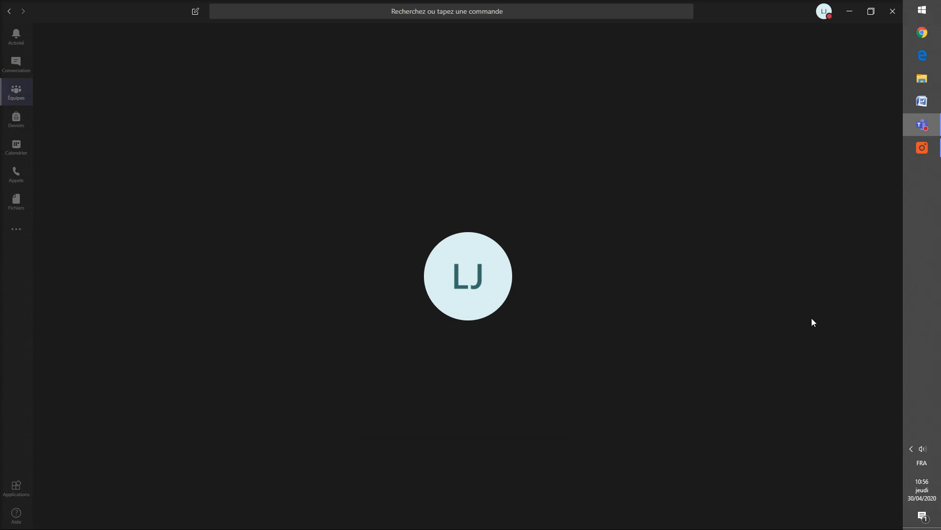
pyautogui.moveTo(670, 269)
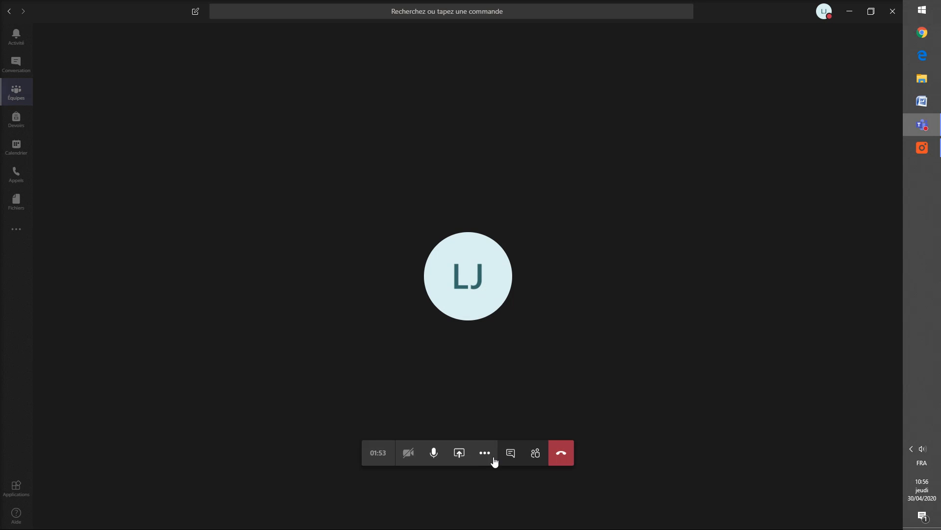
pyautogui.click(461, 454)
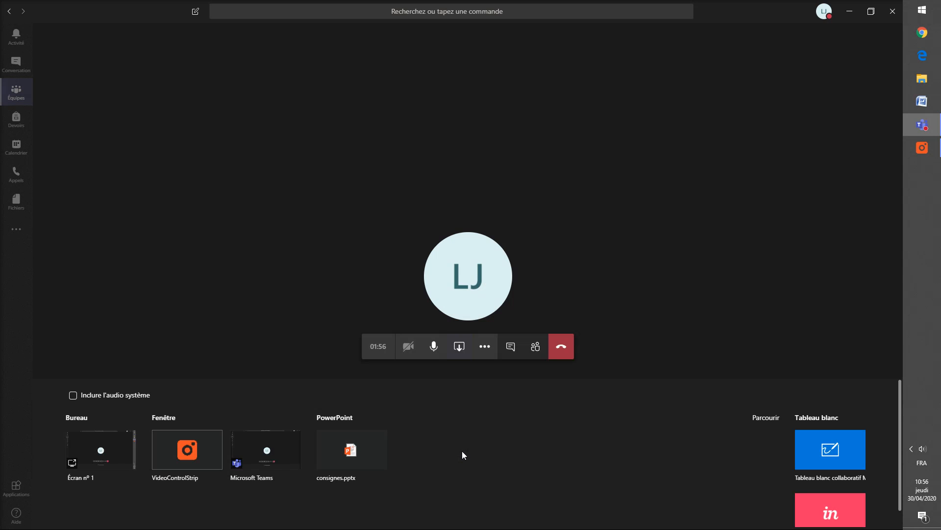
pyautogui.click(90, 458)
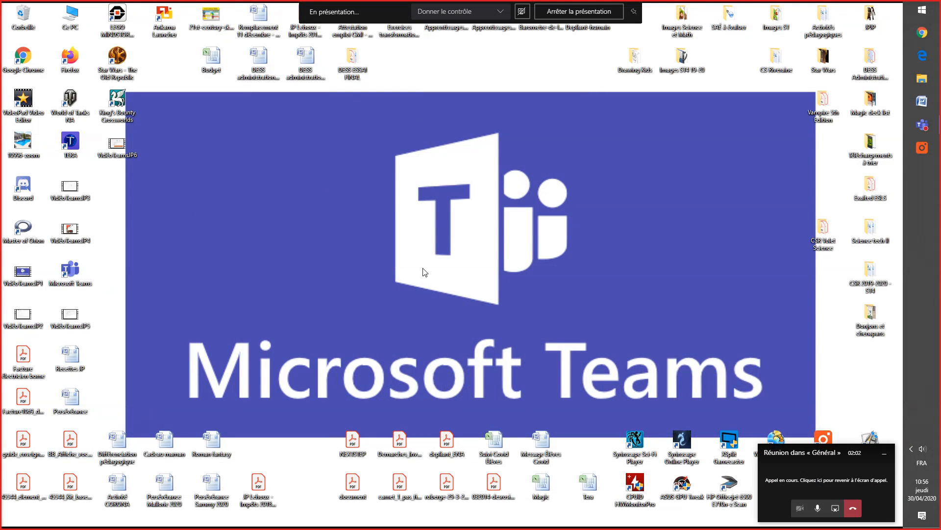
# Step: Show the RDS sports site (rds.ca) in Firefox via a Google search, then stop presenting the desktop
pyautogui.doubleClick(63, 54)
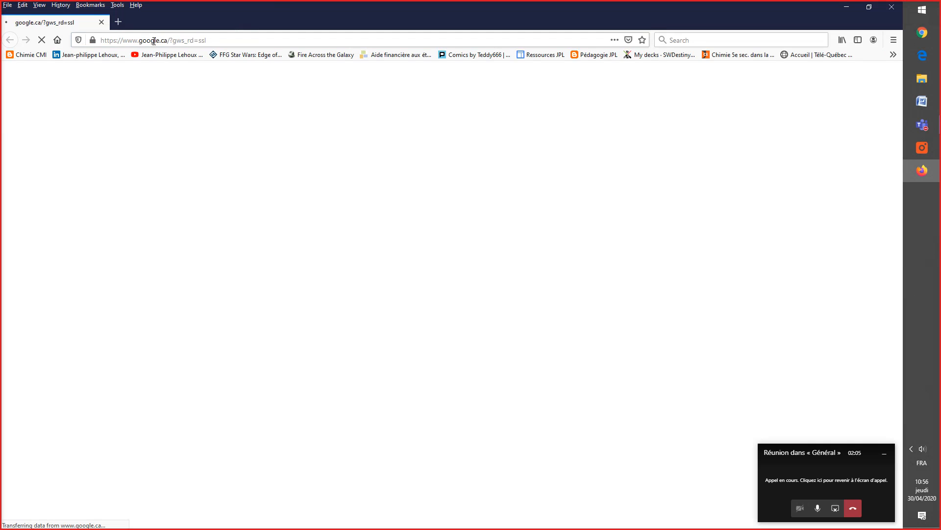
pyautogui.click(154, 40)
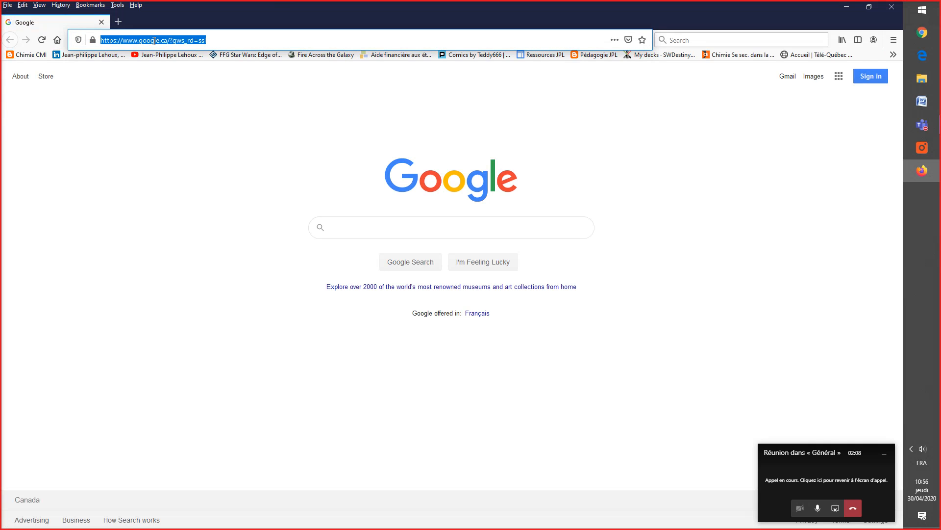
pyautogui.click(378, 225)
pyautogui.write('rds.ca')
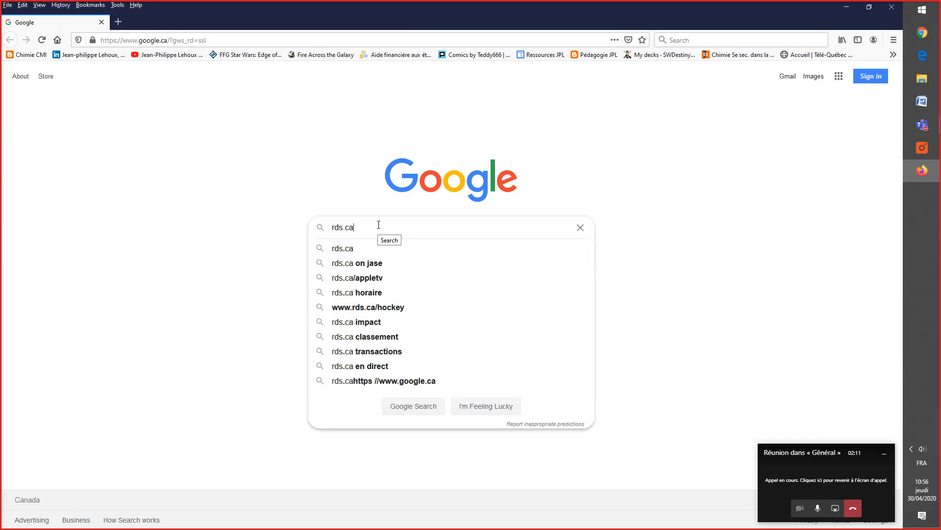
pyautogui.click(360, 248)
pyautogui.click(162, 164)
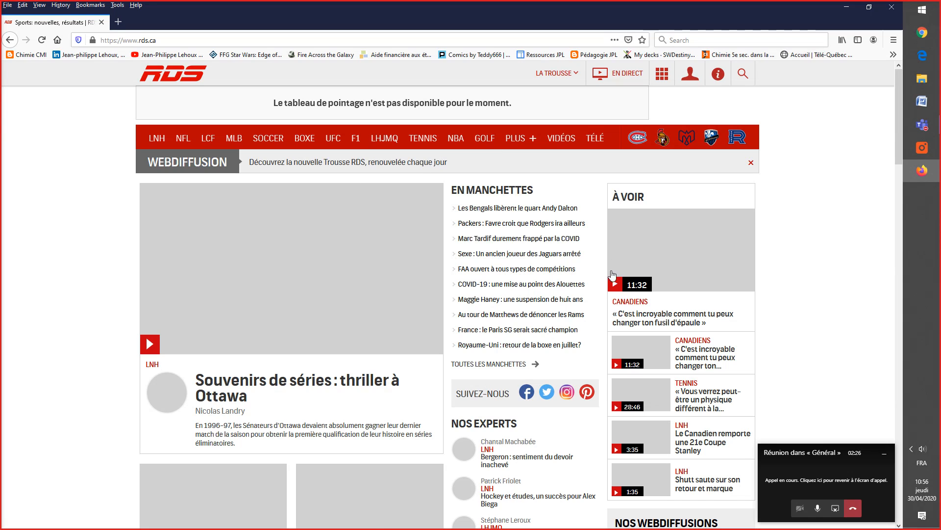
pyautogui.click(835, 509)
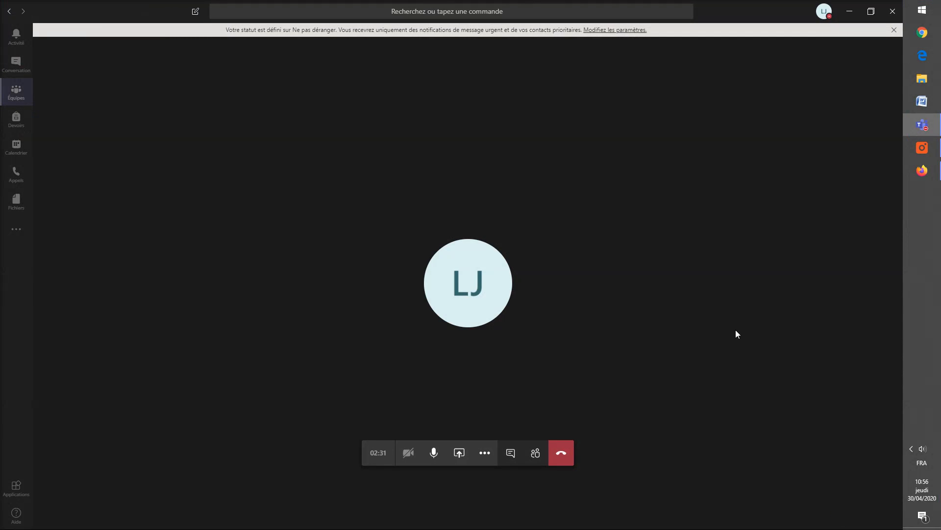